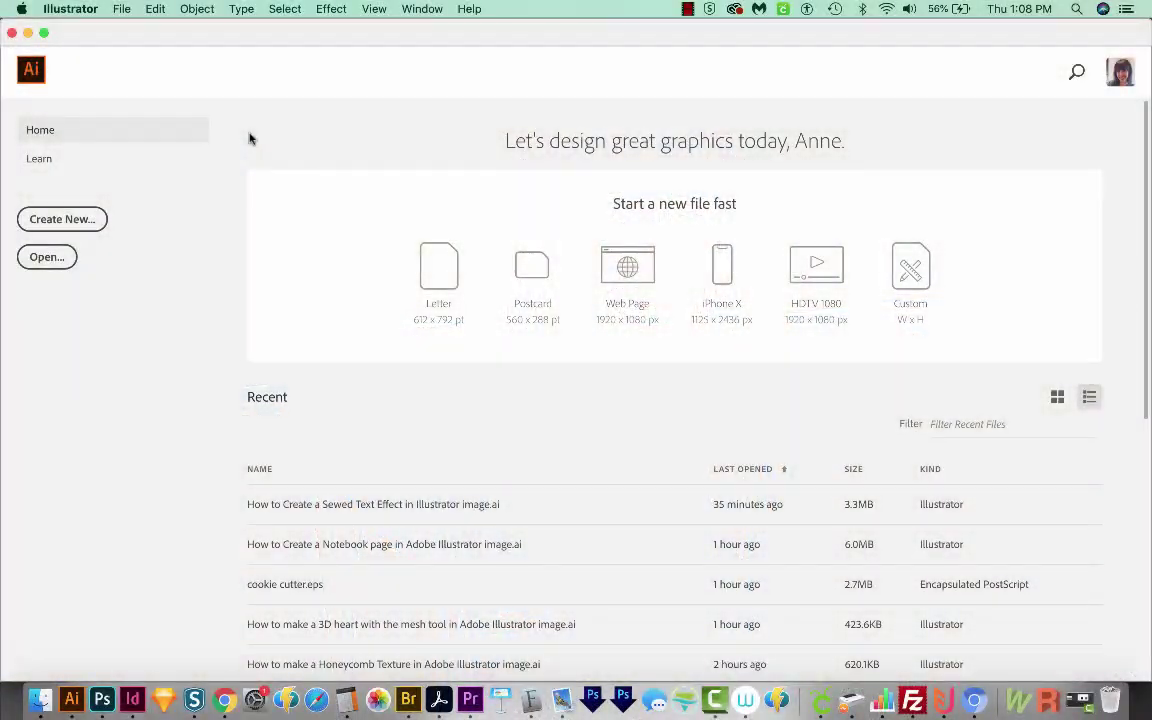
Create a new print document from the Letter preset, 612 x 792 pt in portrait orientation.
left_click(66, 220)
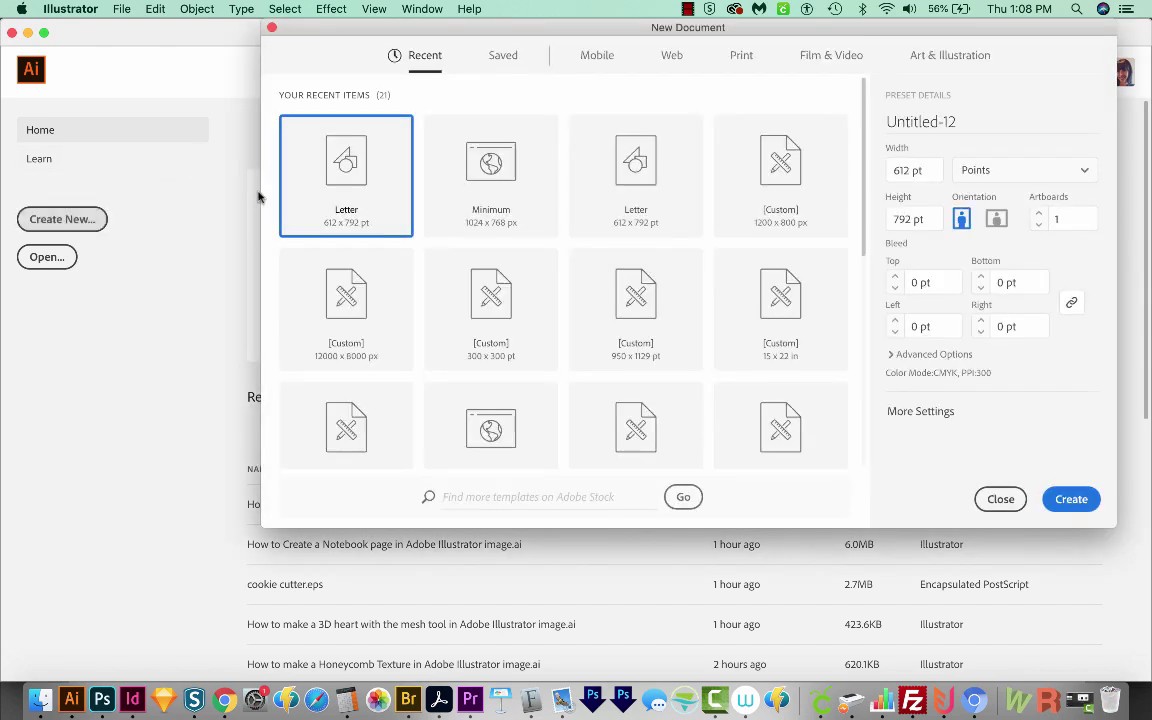
left_click(741, 56)
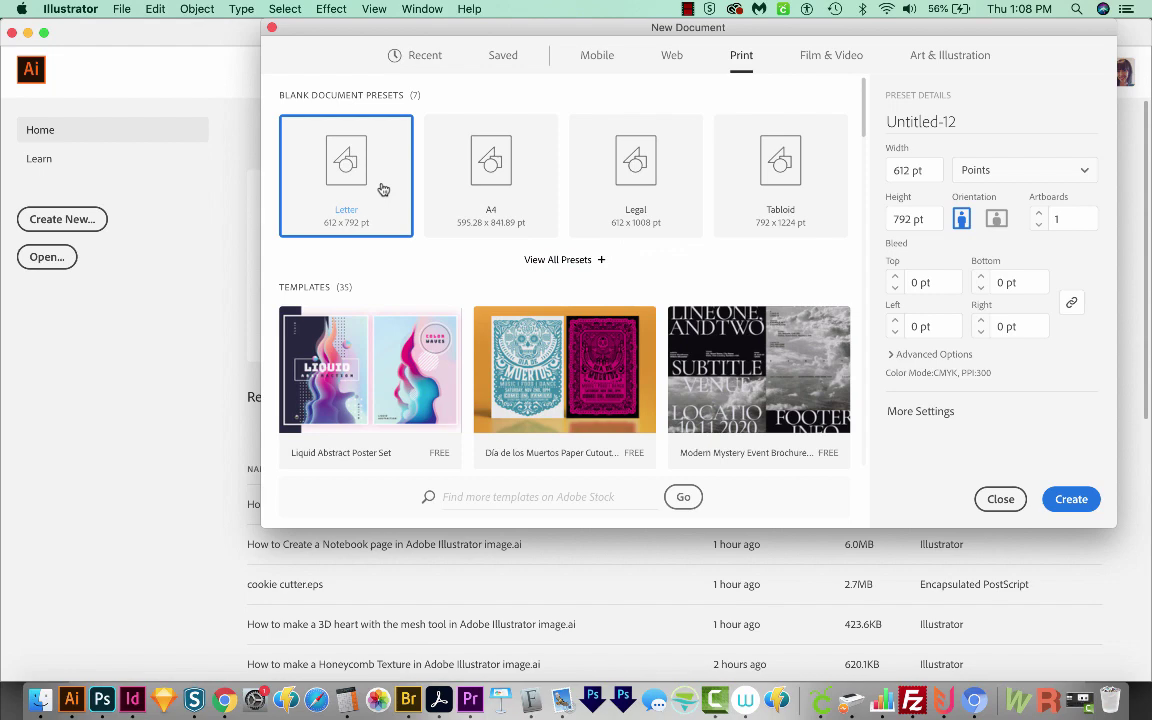
left_click(1078, 499)
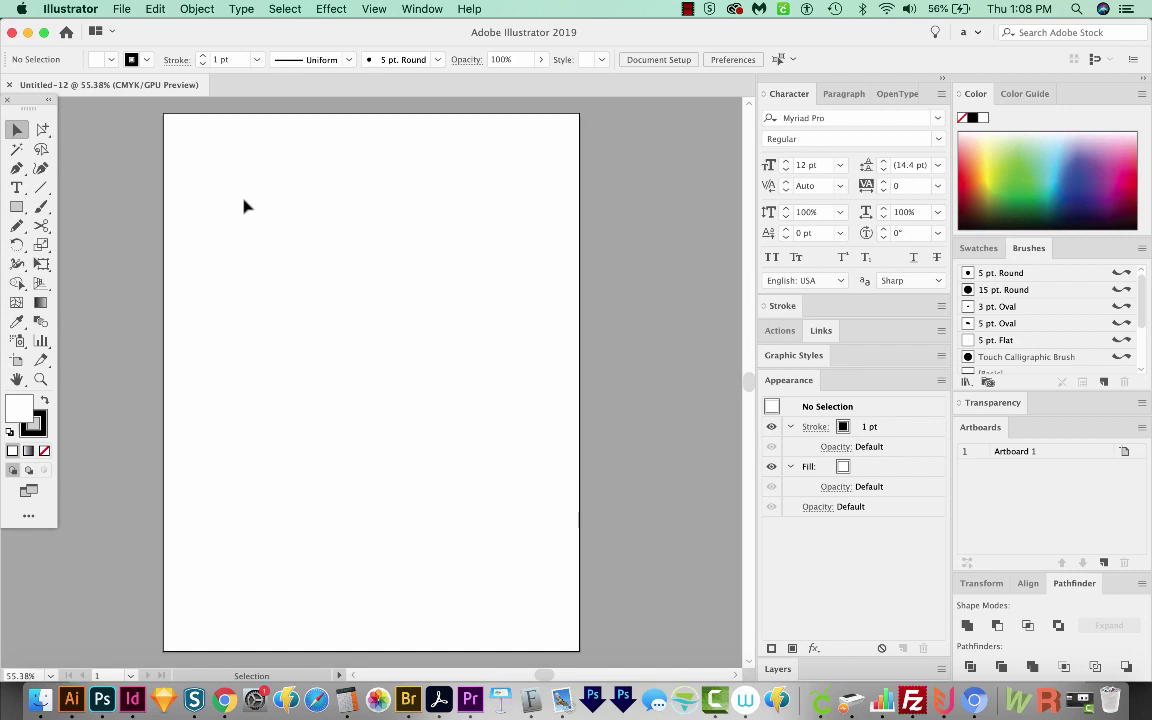
Draw a circle about 35 pt wide near the artboard's upper left and duplicate it horizontally so the two circles overlap.
key("l")
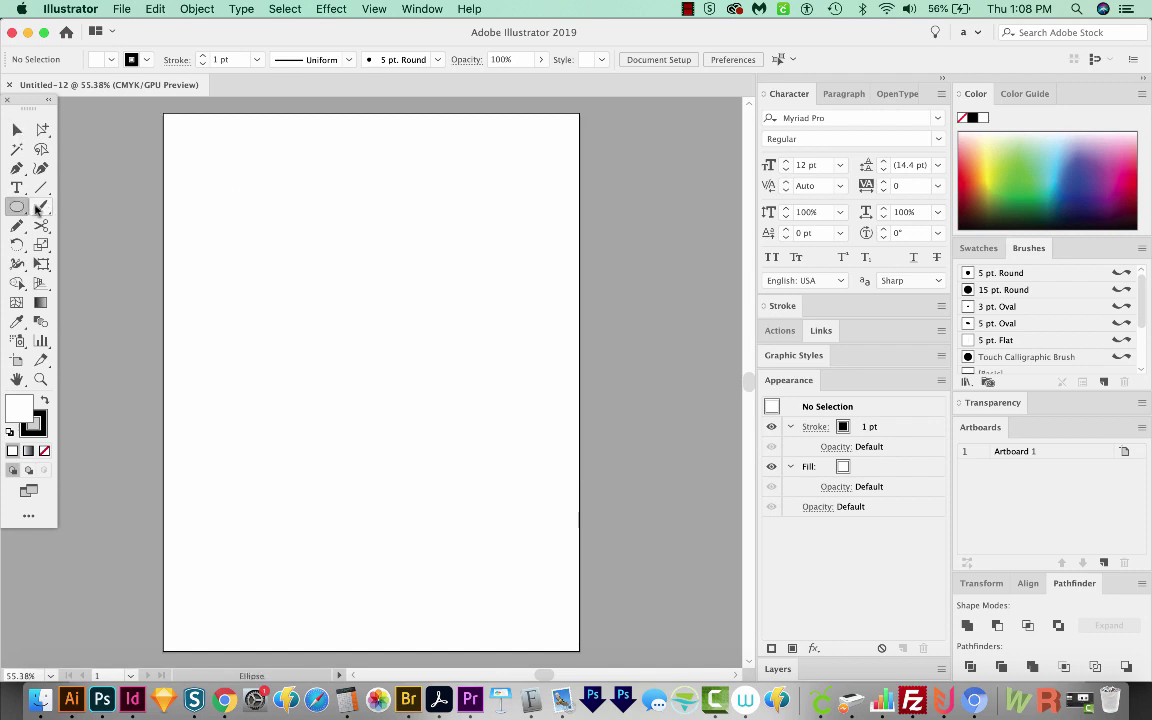
left_click_drag(244, 202, 258, 222)
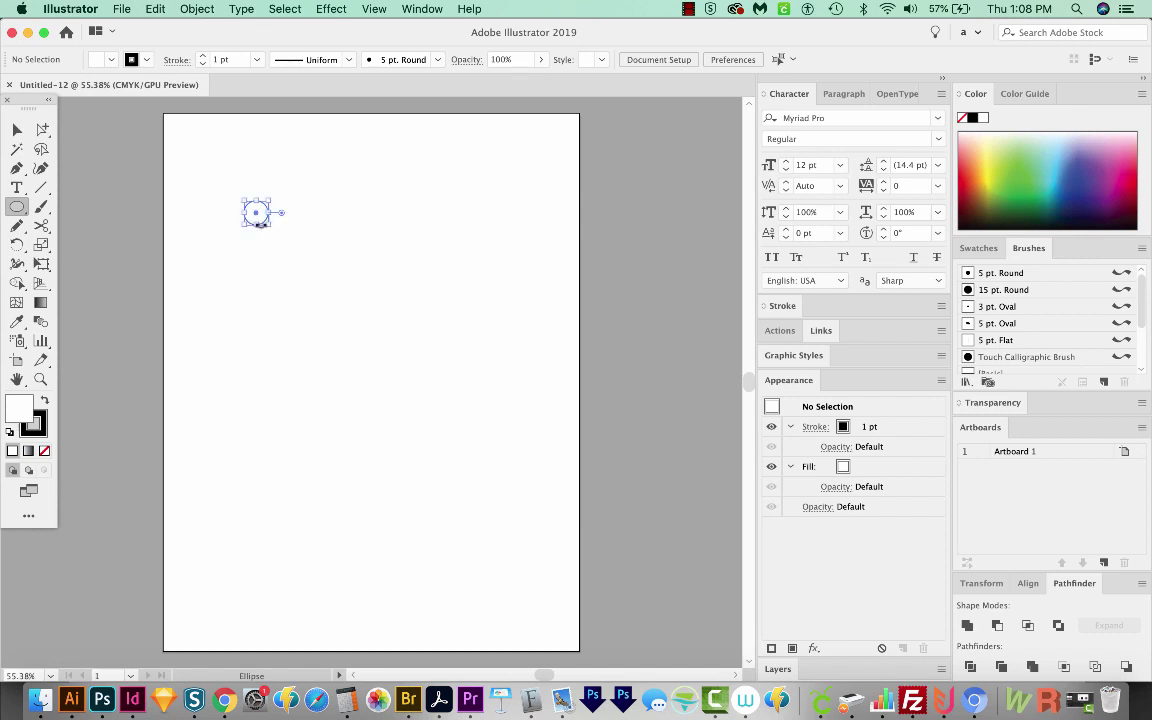
key("z")
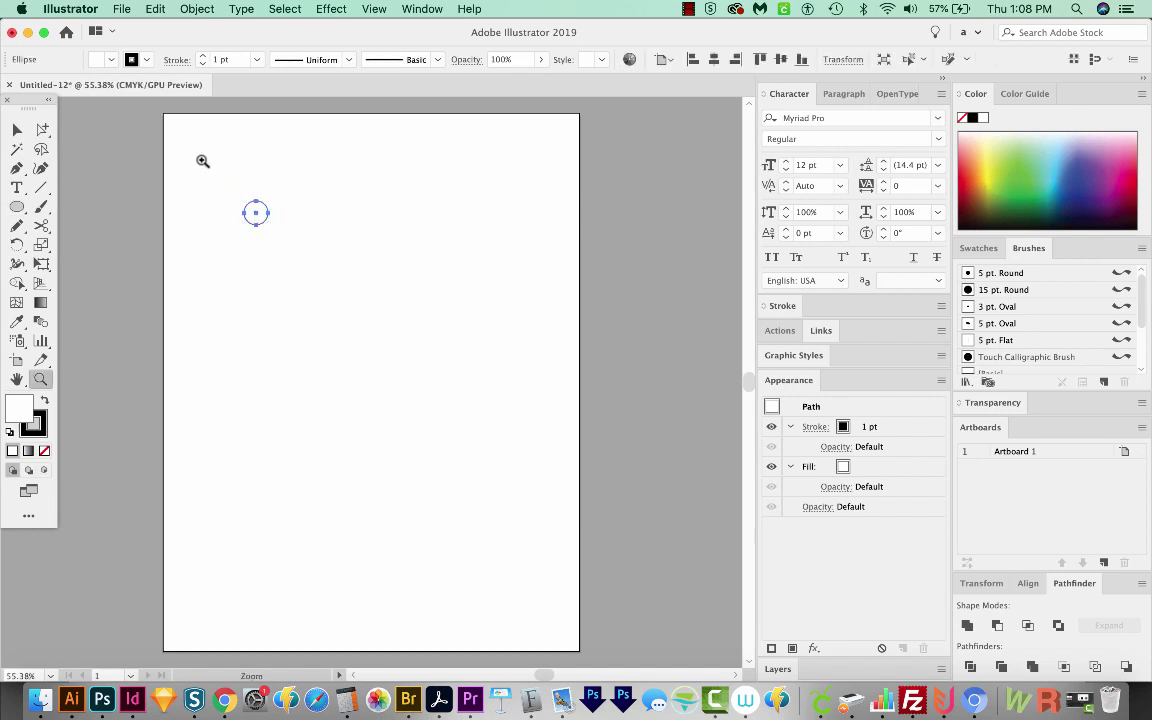
left_click_drag(200, 159, 430, 364)
key("v")
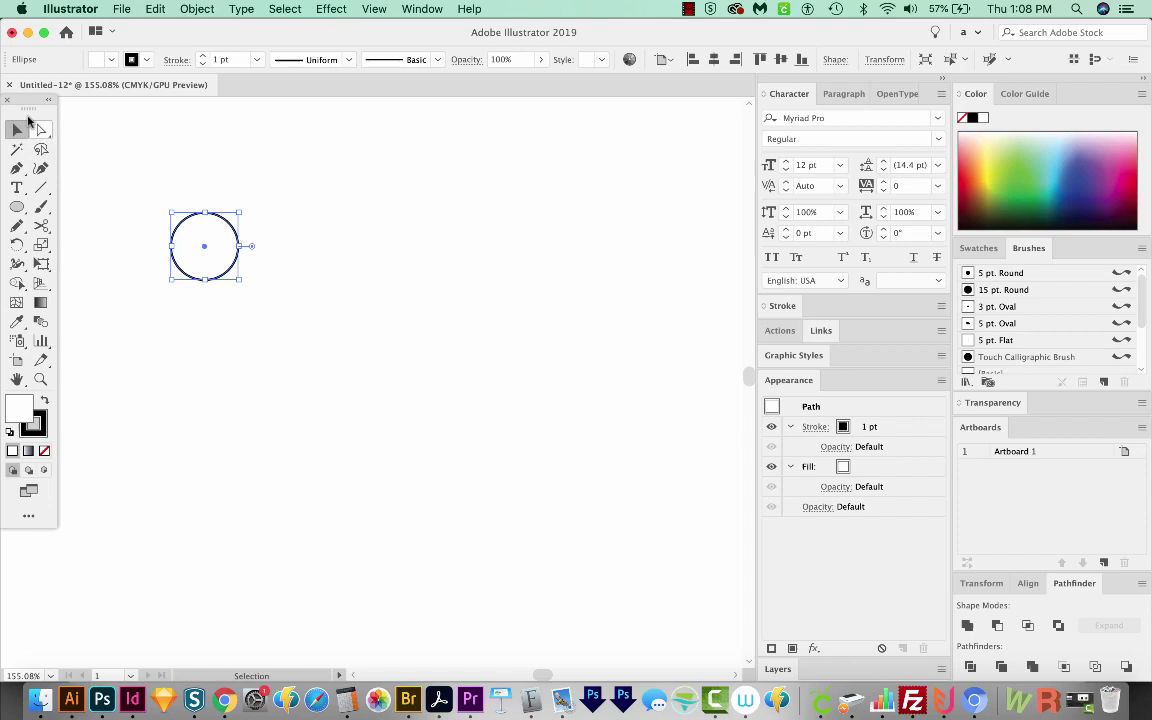
left_click_drag(188, 231, 227, 226)
Remove the outer parts of both circles with the Shape Builder, keeping only the overlapping leaf shape.
left_click_drag(285, 208, 160, 295)
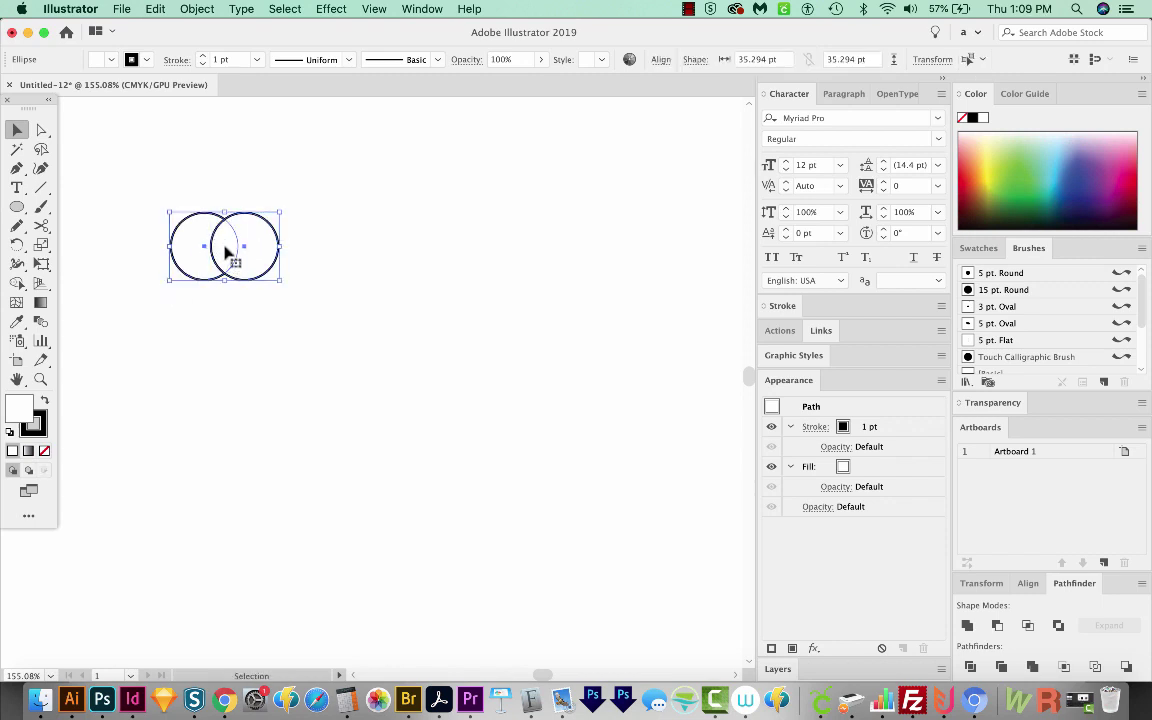
key("shift+m")
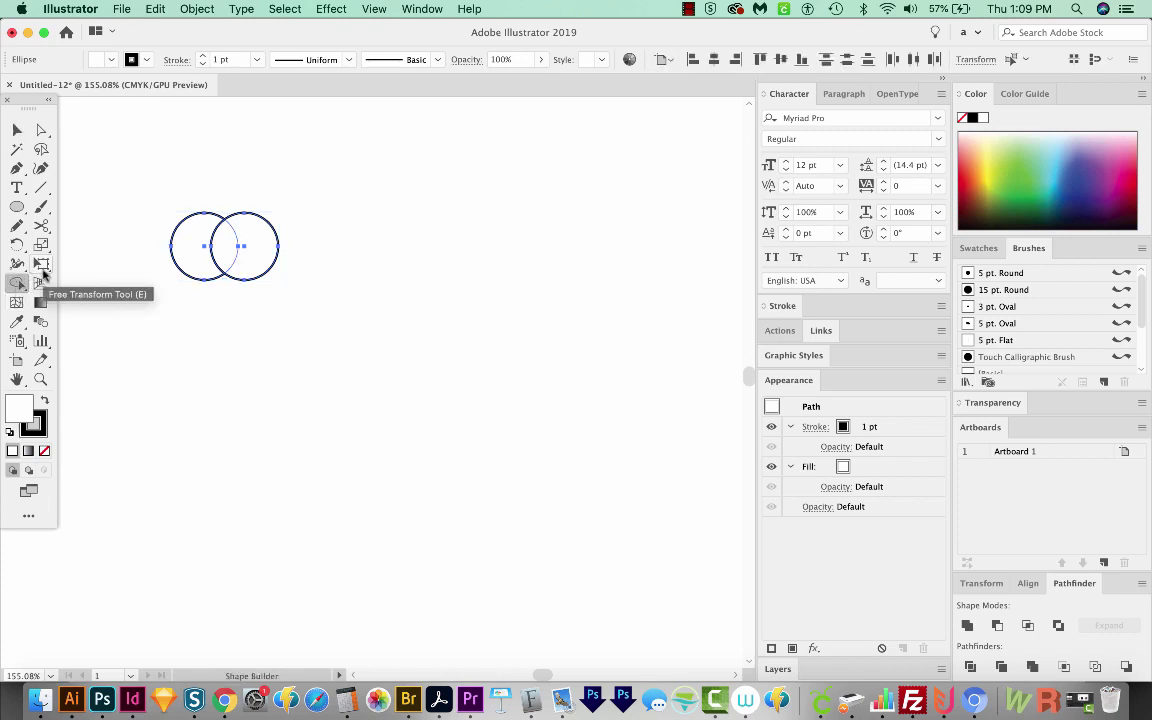
left_click(190, 248, "alt")
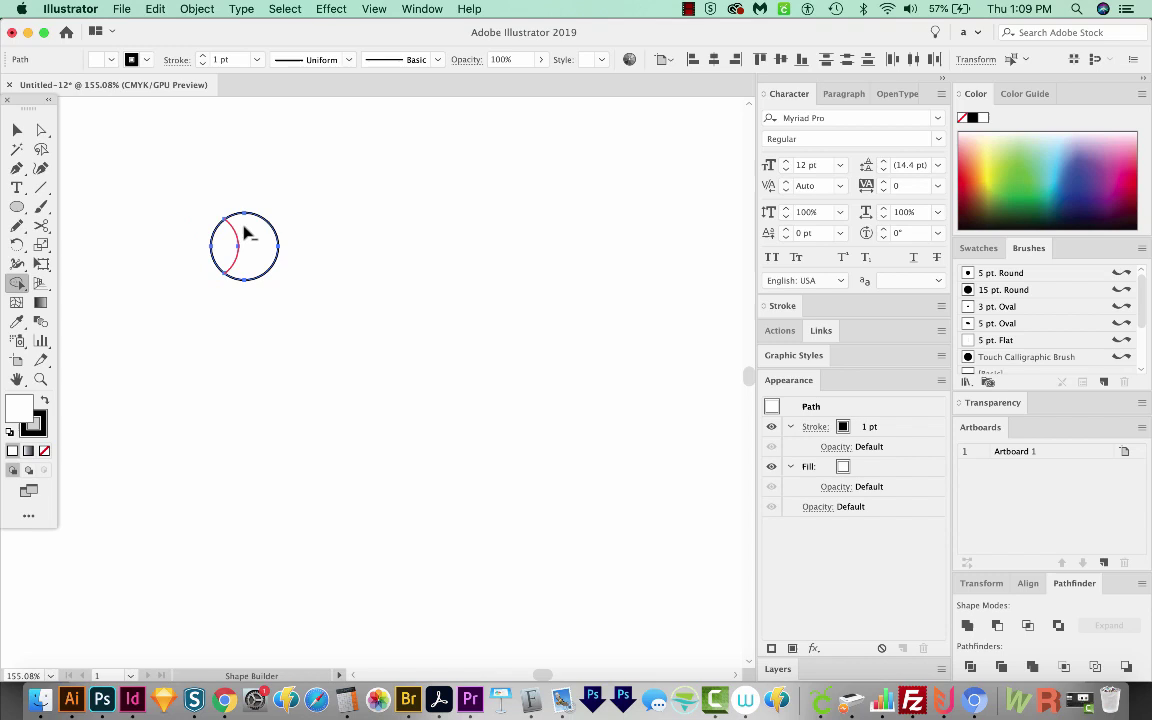
left_click(252, 240, "alt")
Rotate the leaf about 45° clockwise and reflect a copy across a vertical axis at its lower-left tip.
key("v")
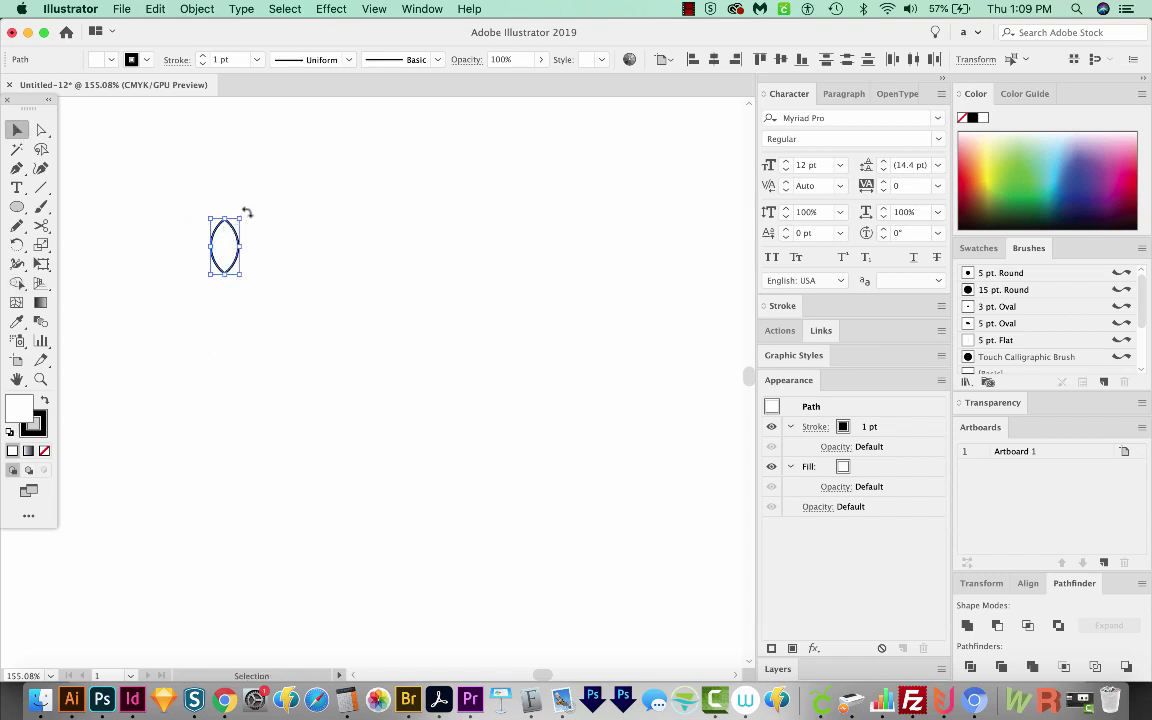
left_click_drag(247, 213, 256, 238)
key("o")
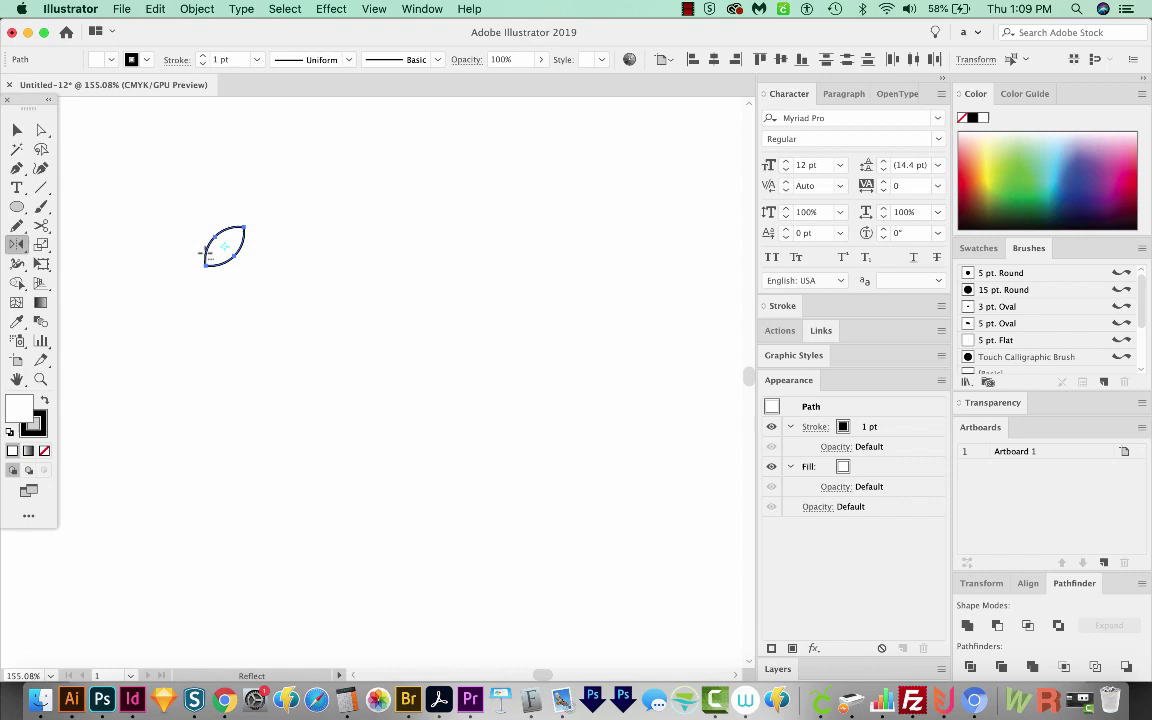
left_click(205, 252, "alt")
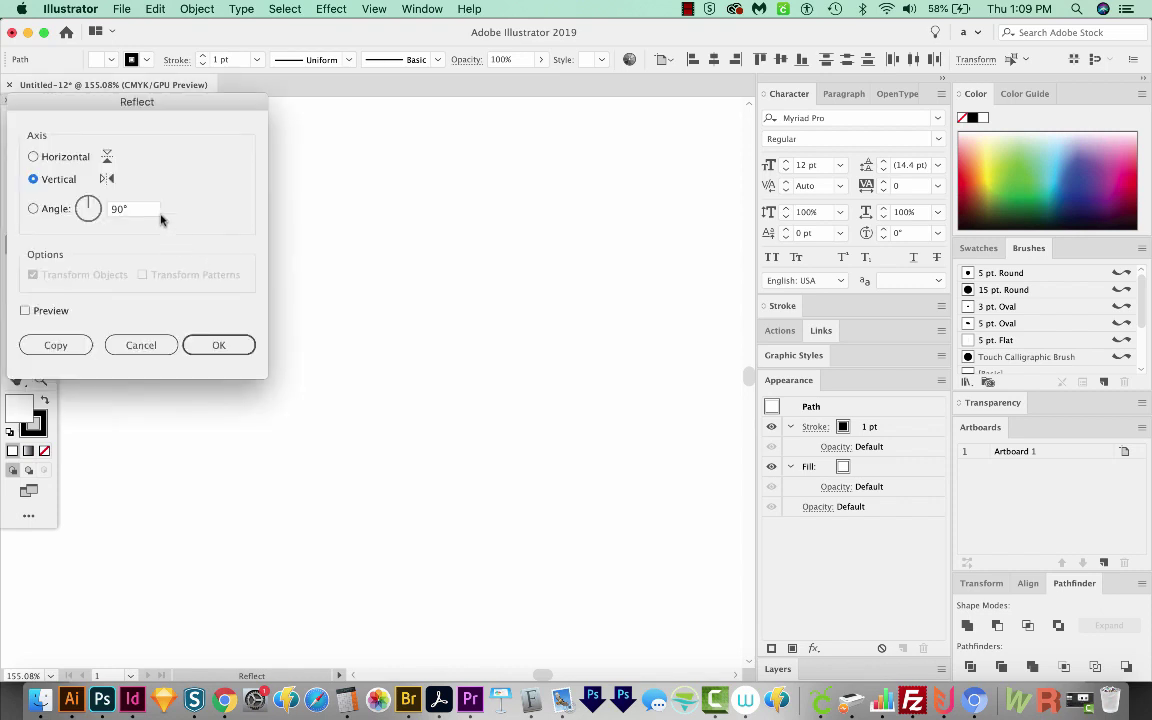
left_click_drag(172, 107, 492, 92)
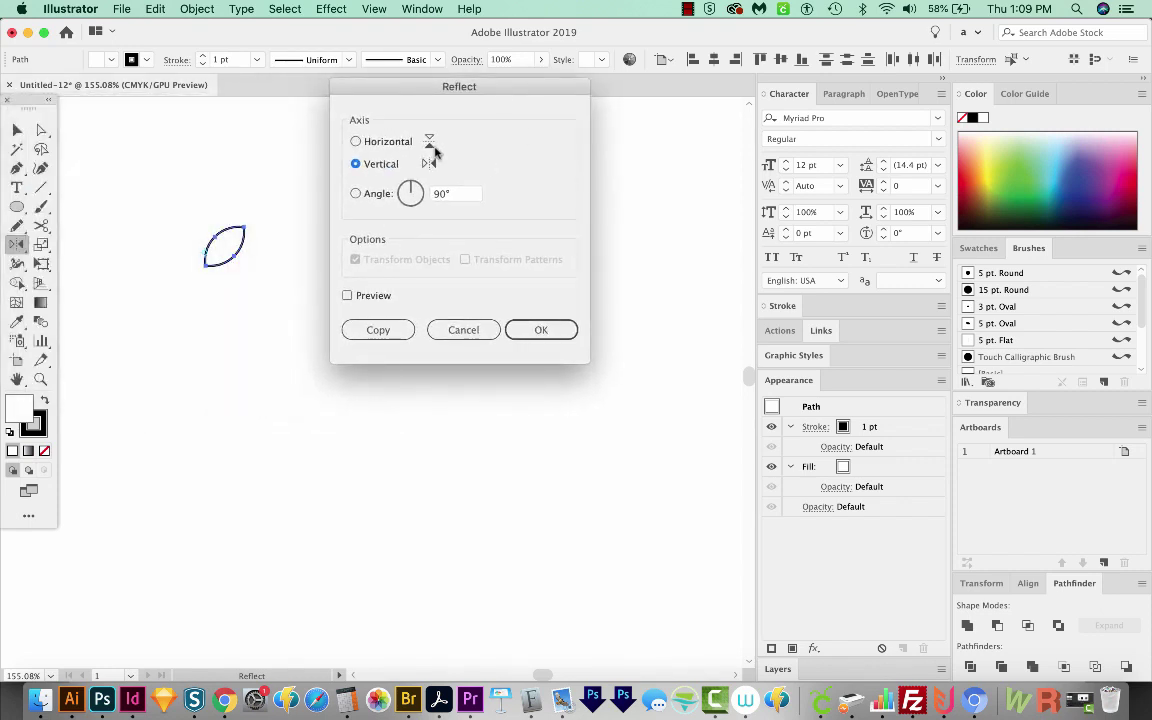
left_click(370, 331)
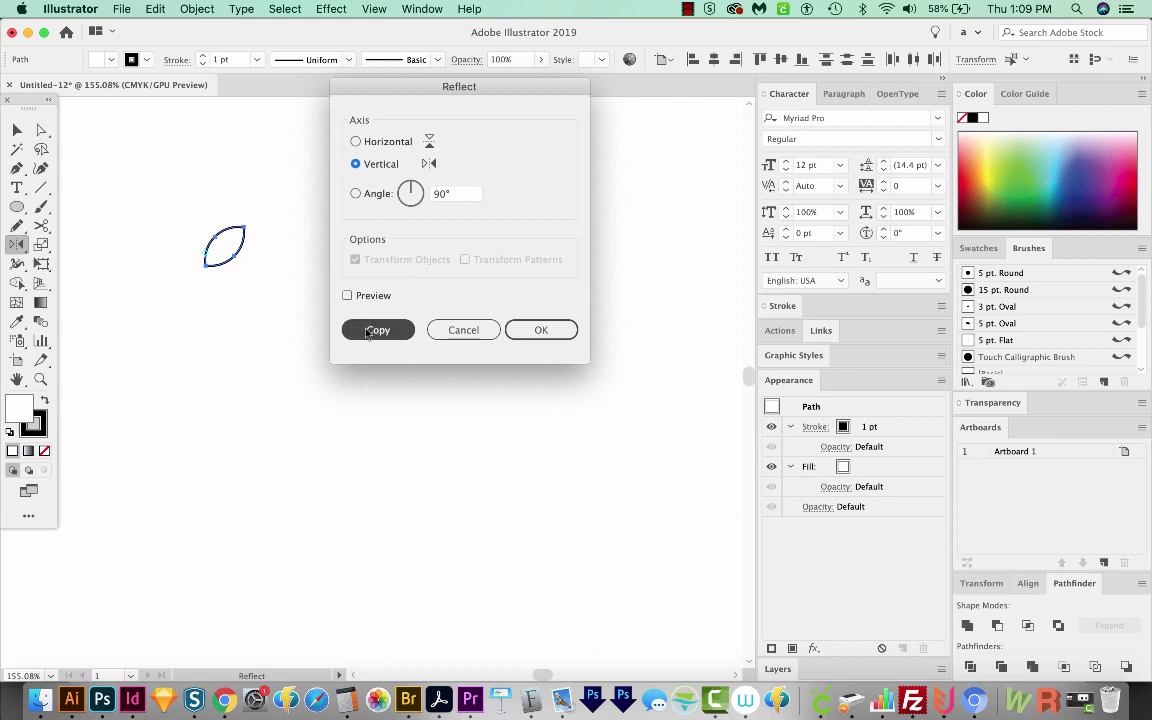
key("shift+super+a")
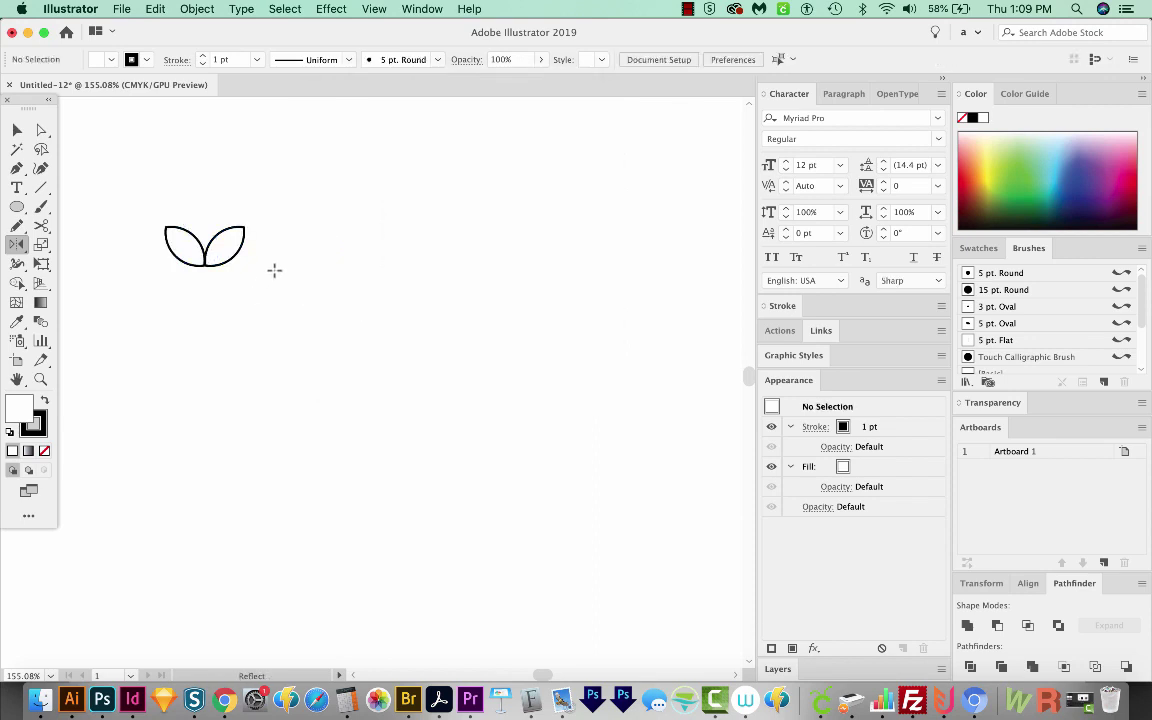
Try to unite the two mirrored leaves into a single shape.
key("v")
left_click_drag(296, 229, 189, 270)
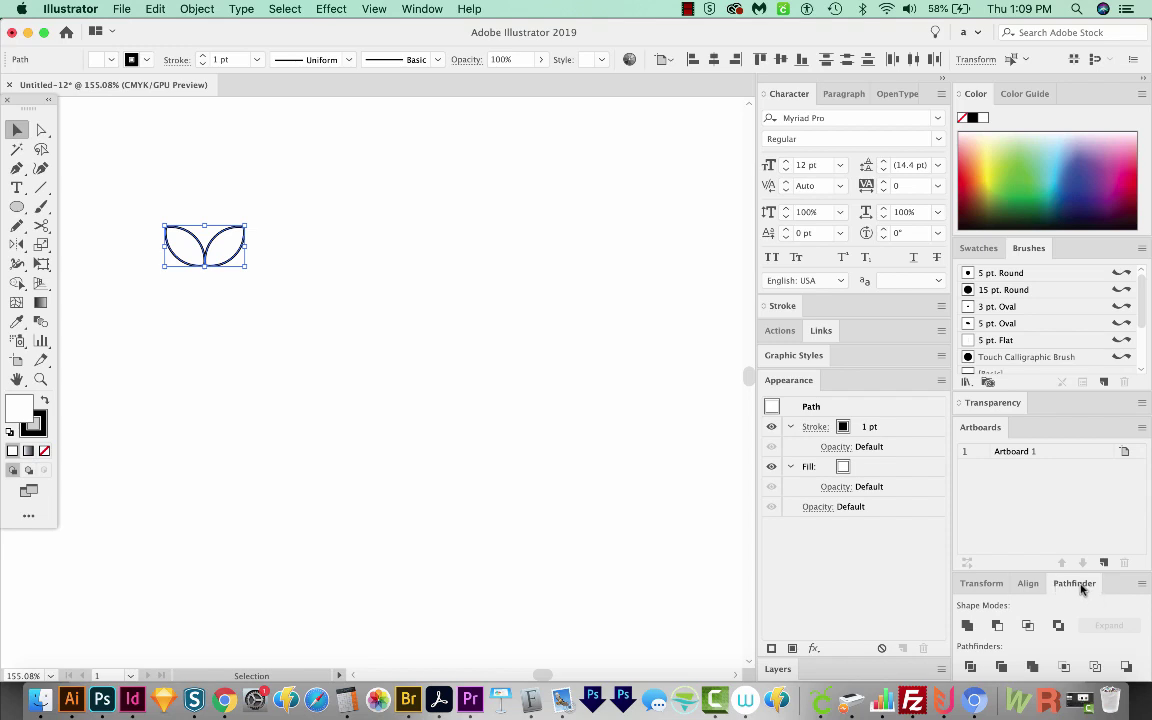
left_click(967, 628)
Move the right leaf slightly to the left so its lower tip overlaps the left leaf.
key("z")
left_click_drag(290, 198, 119, 318)
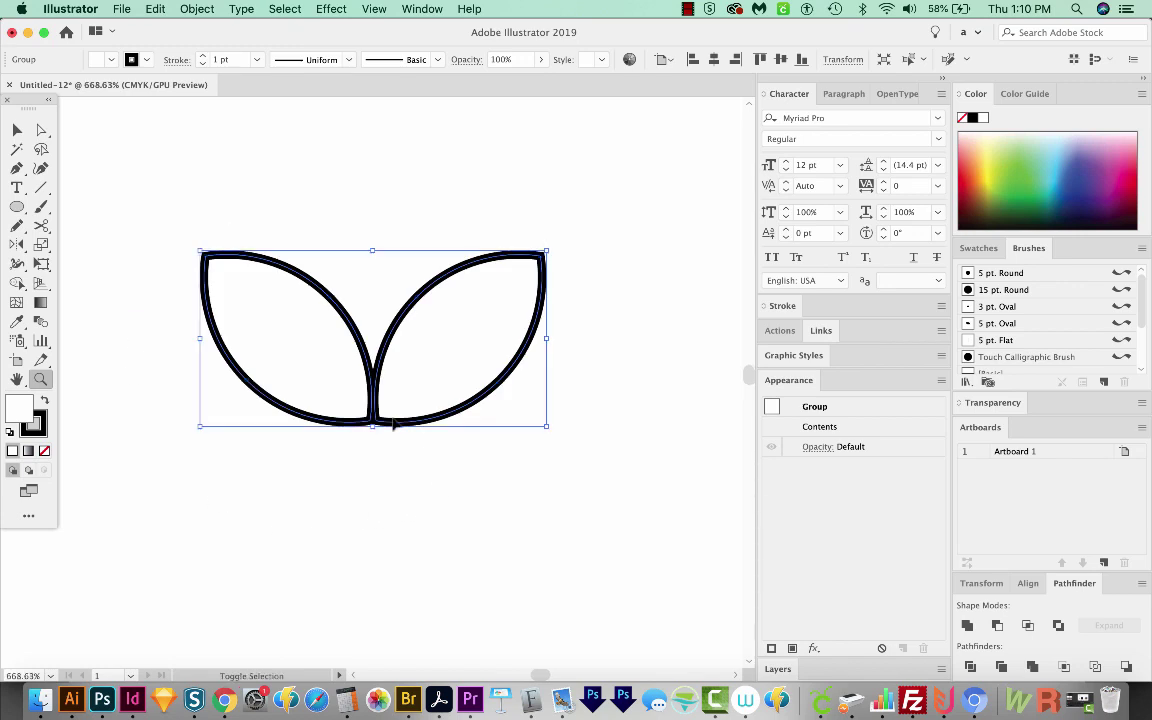
key("super+shift+a")
key("a")
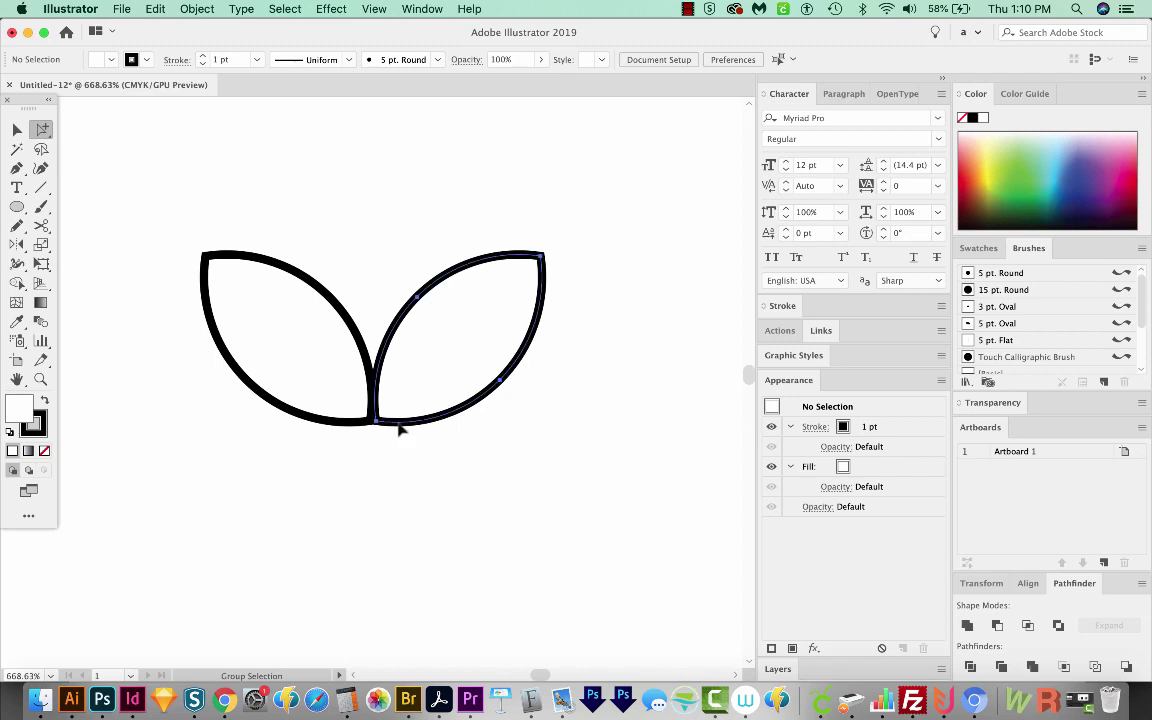
left_click_drag(397, 427, 380, 421)
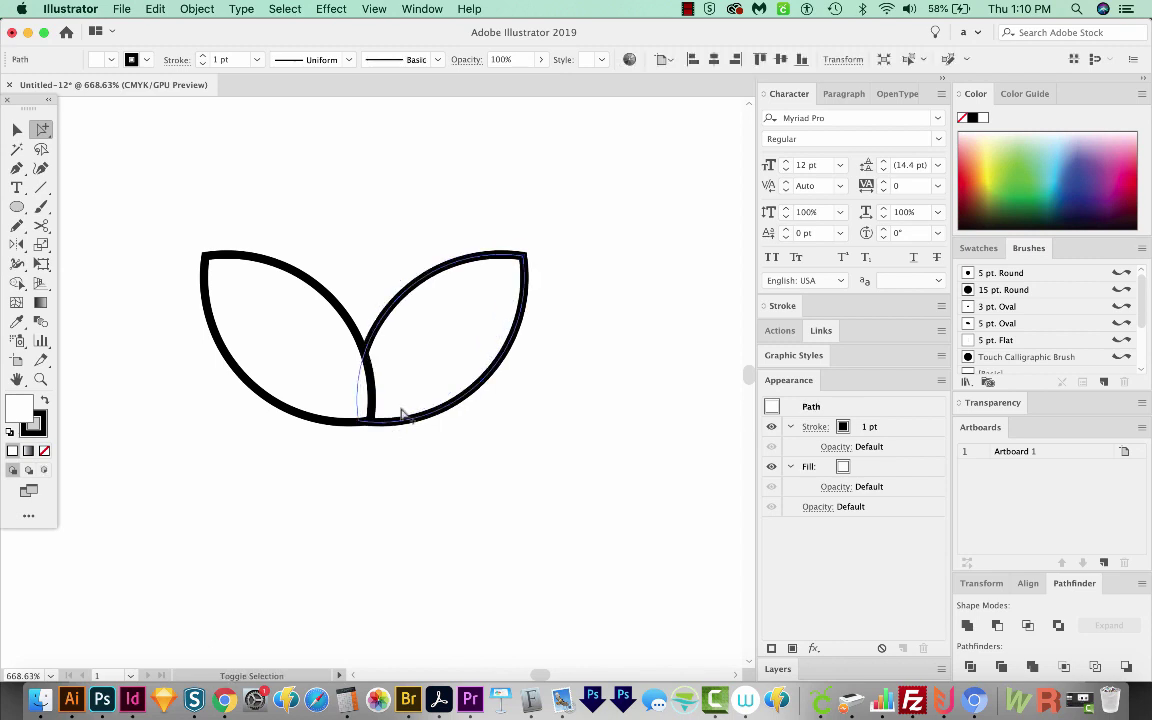
Unite the two overlapping leaves into one shape.
key("v")
left_click_drag(597, 192, 252, 573)
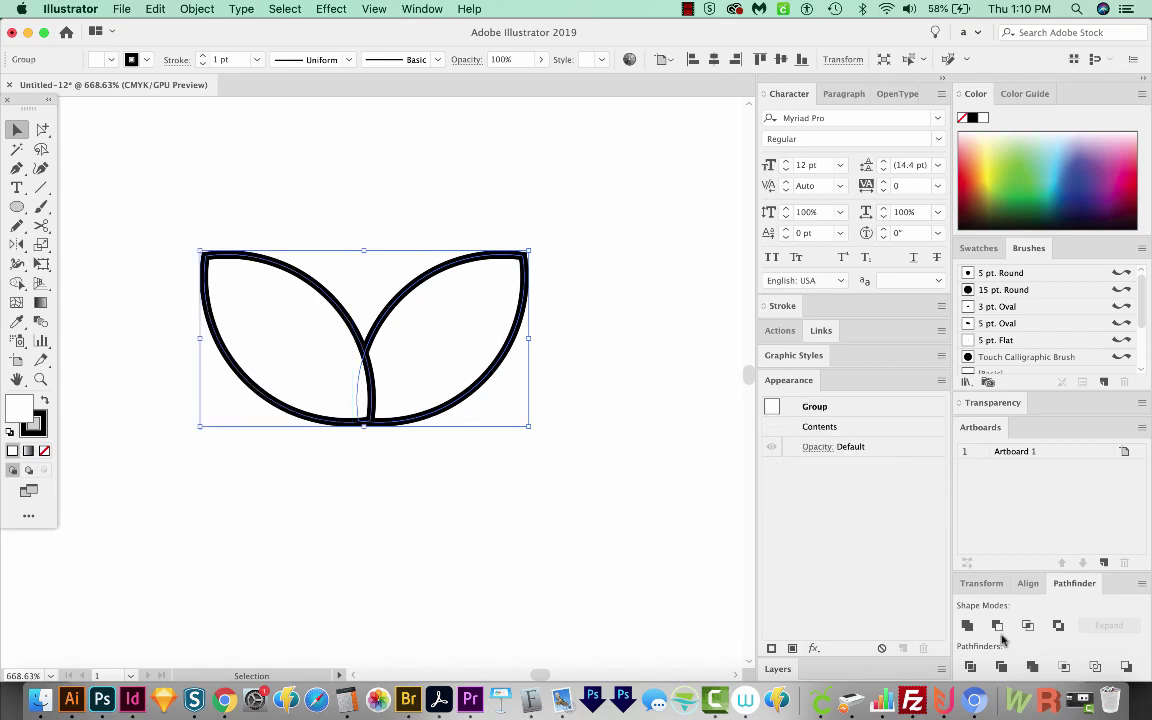
left_click(968, 626)
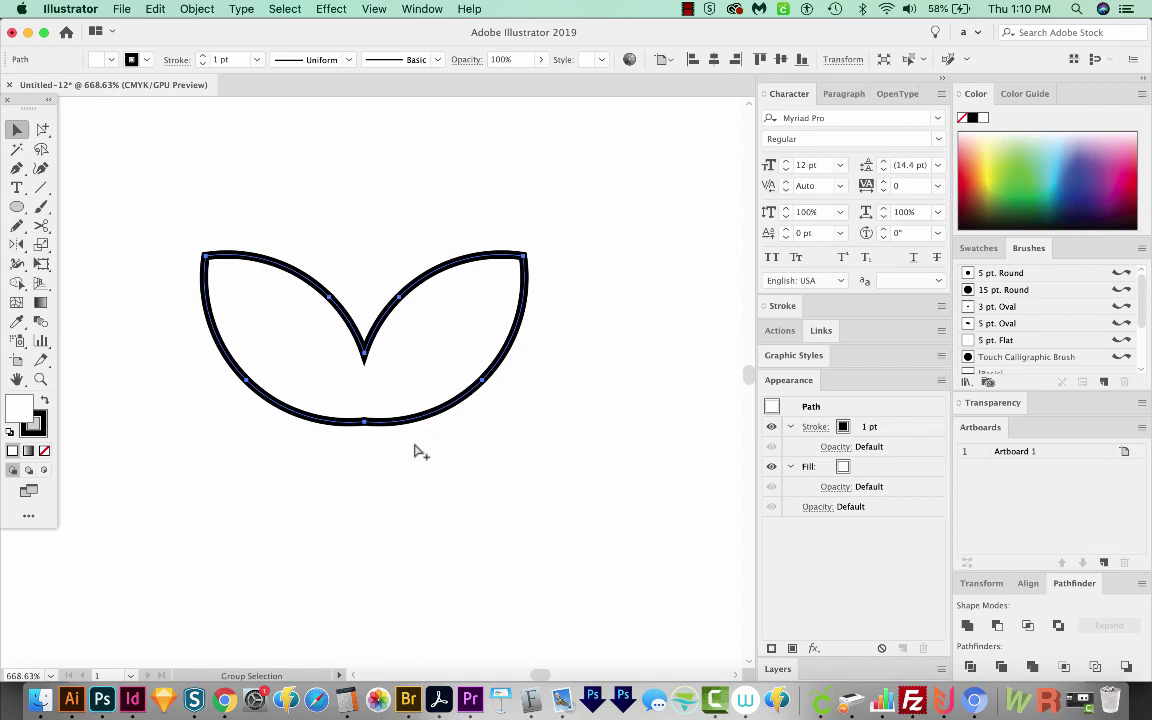
Fill the united leaf shape with dark gray 4b4c4c and remove its stroke.
key("super+minus")
key("super+minus")
key("super+minus")
key("super+minus")
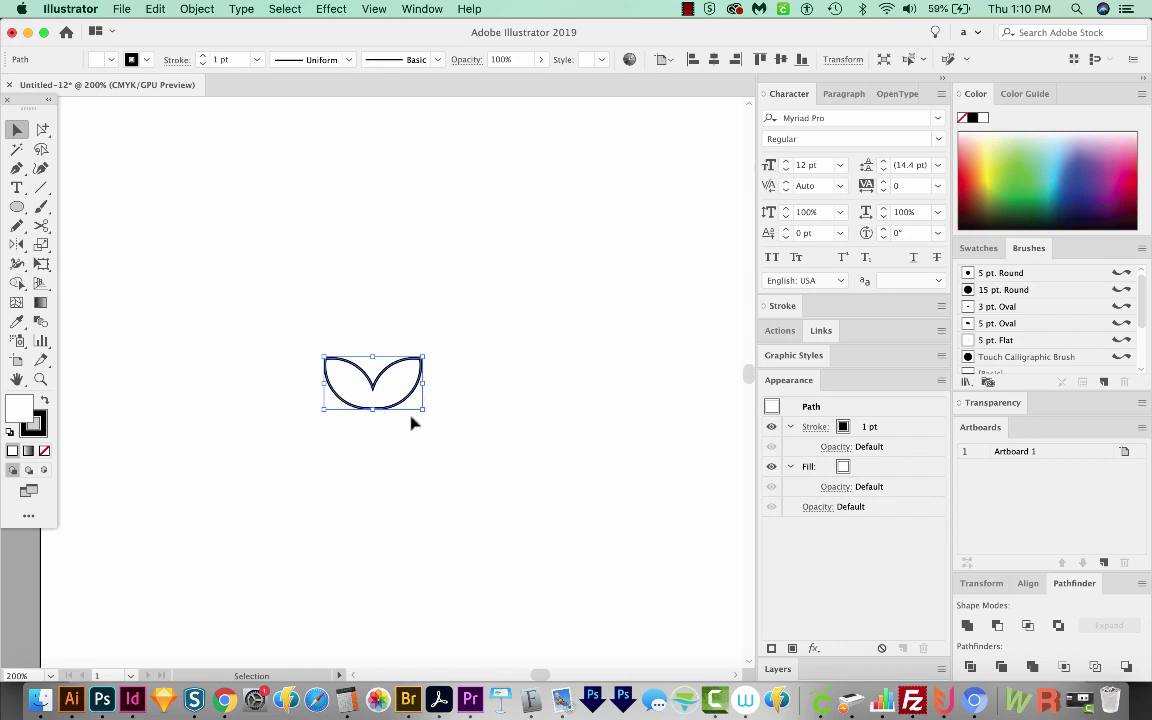
double_click(27, 407)
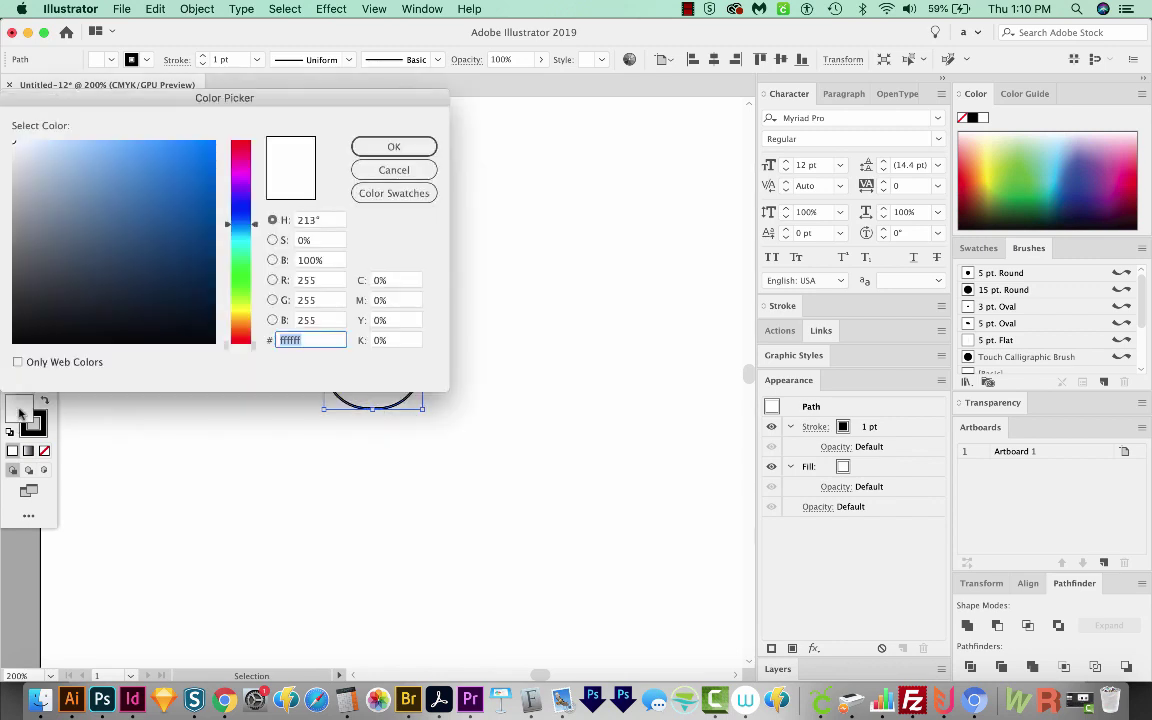
type("4b4c4c")
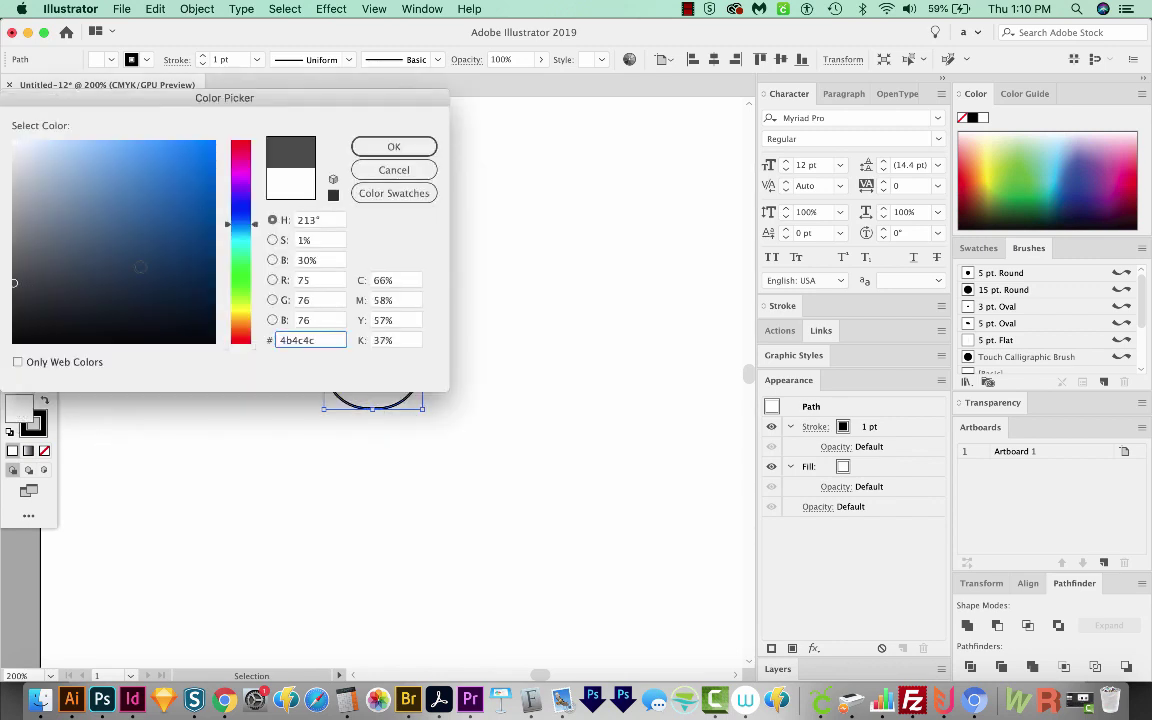
left_click(406, 148)
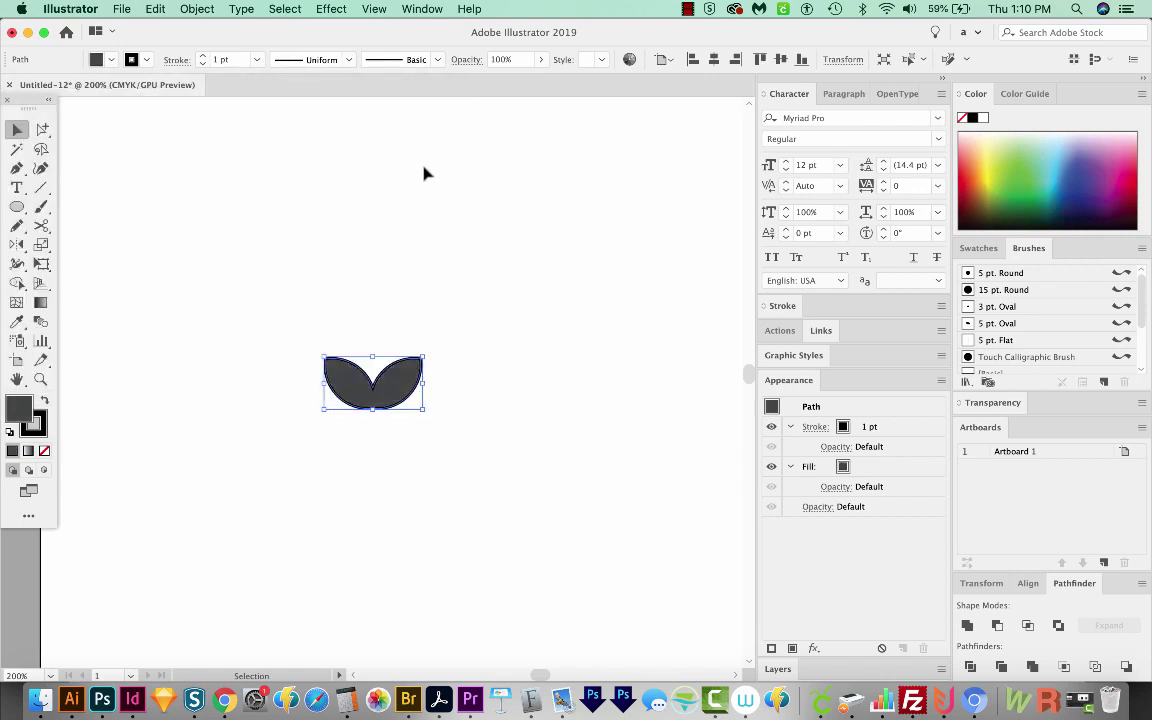
left_click(44, 451)
Duplicate the gray leaf shape straight down, leaving a wide gap below the original.
key("super+minus")
key("super+minus")
key("super+minus")
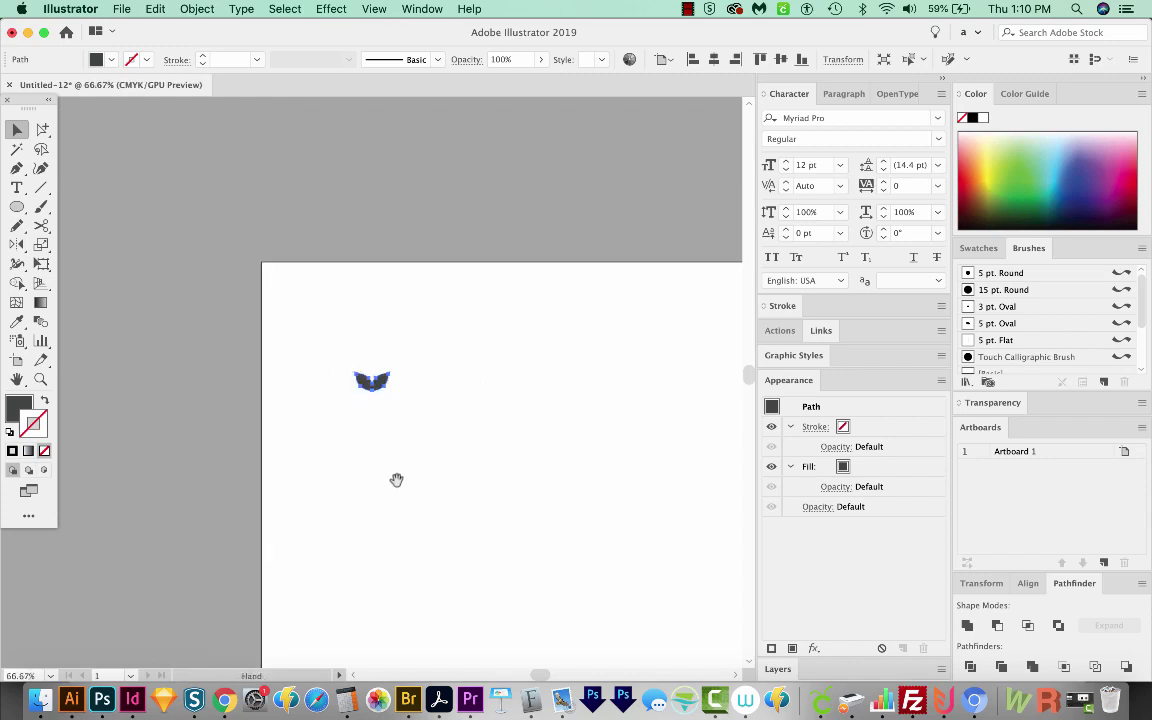
left_click_drag(396, 478, 411, 409)
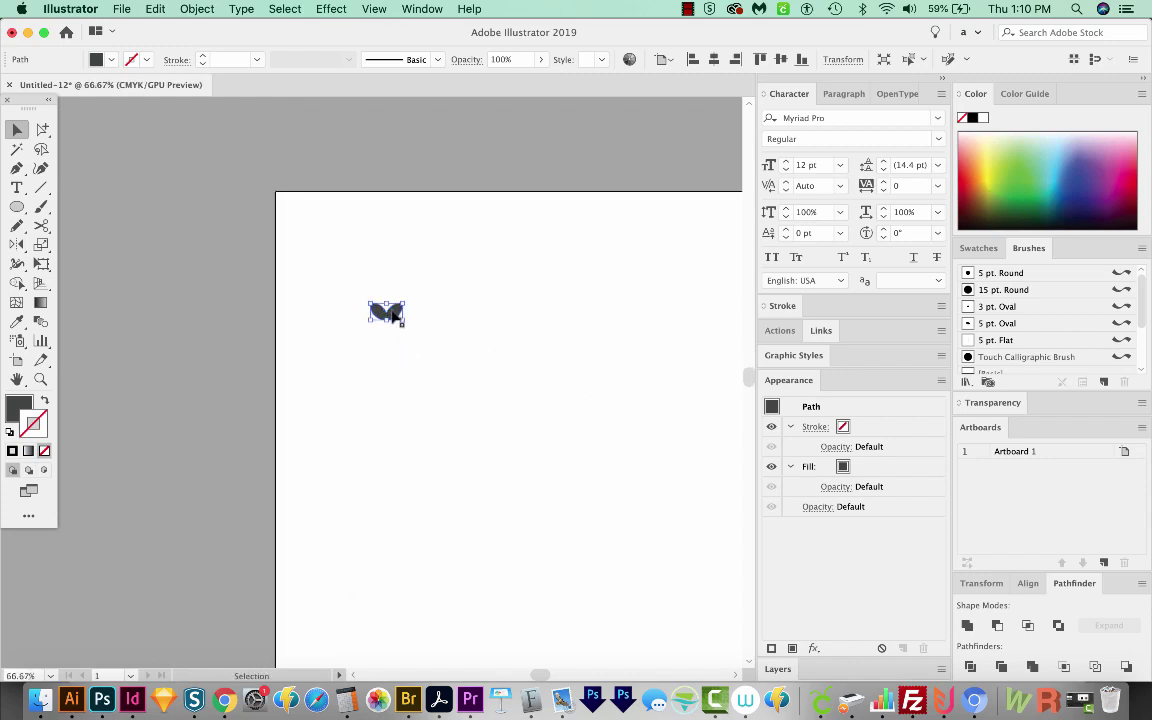
left_click_drag(393, 315, 397, 472)
Scale the lower leaf shape uniformly to 150% with preview turned on.
key("s")
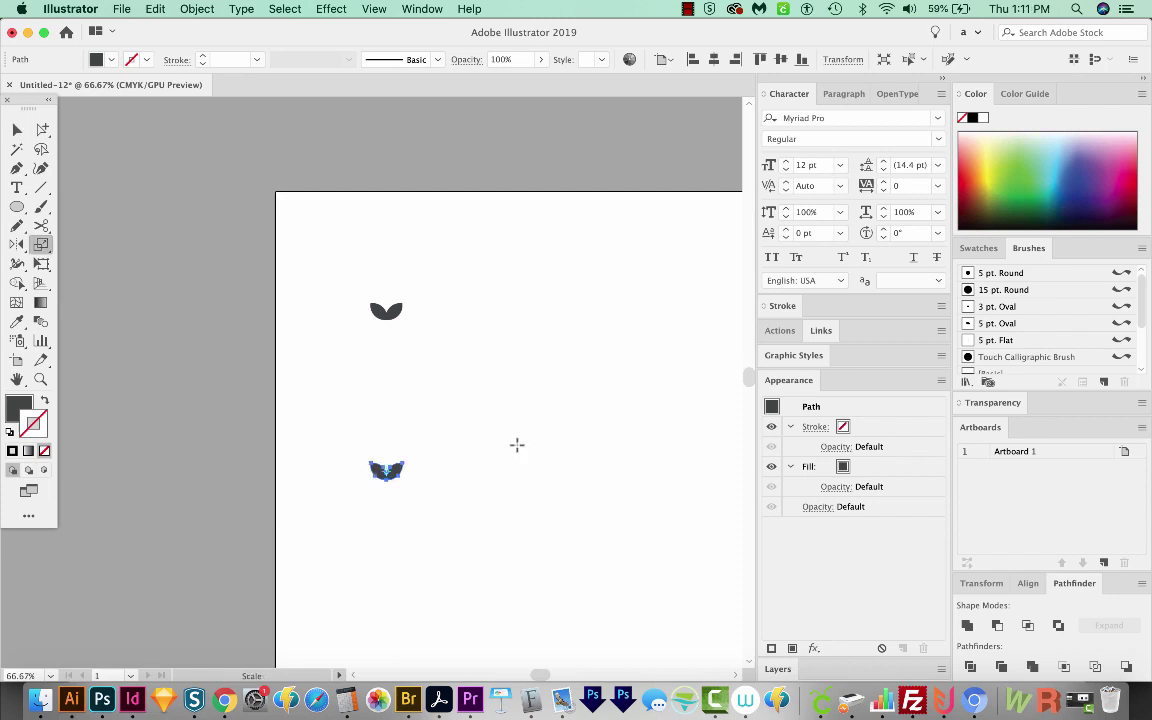
key("Return")
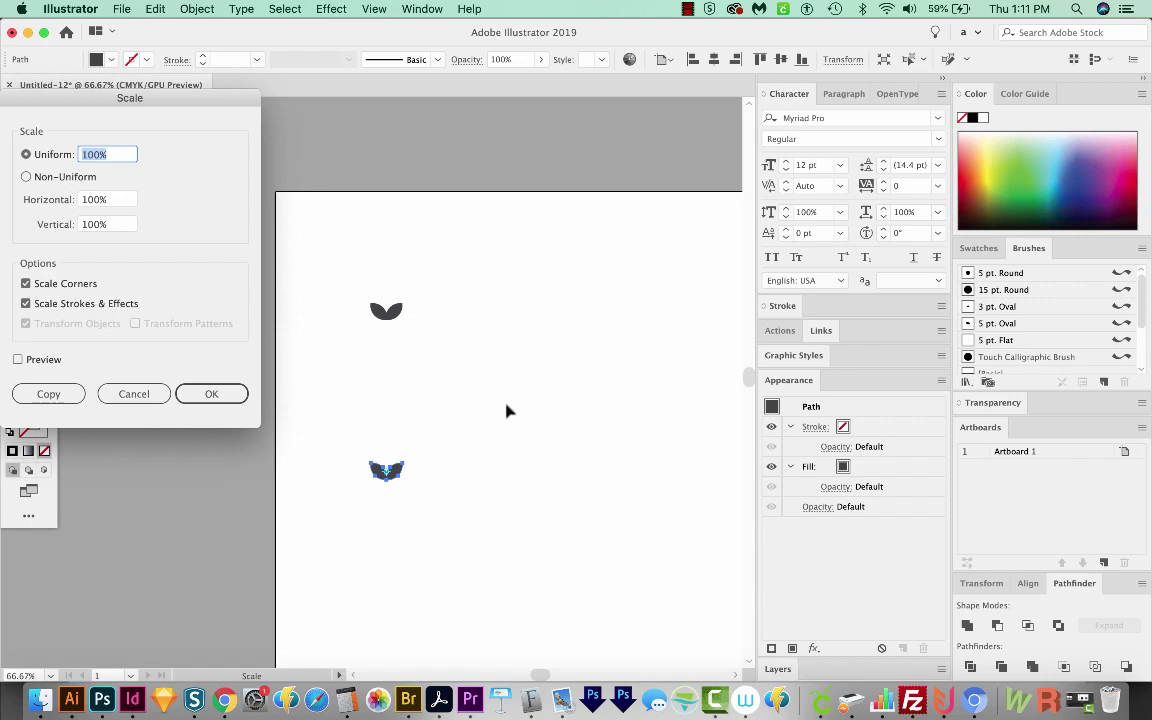
type("1")
left_click(17, 360)
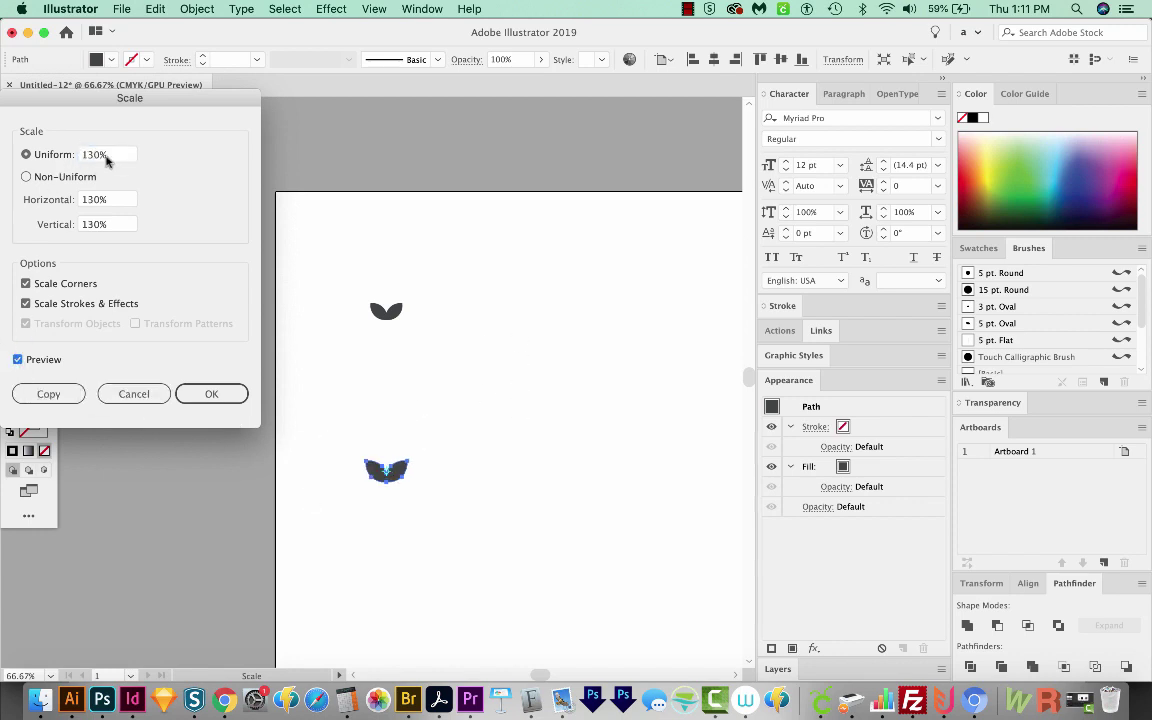
left_click_drag(108, 154, 73, 152)
type("15")
key("Tab")
left_click(211, 392)
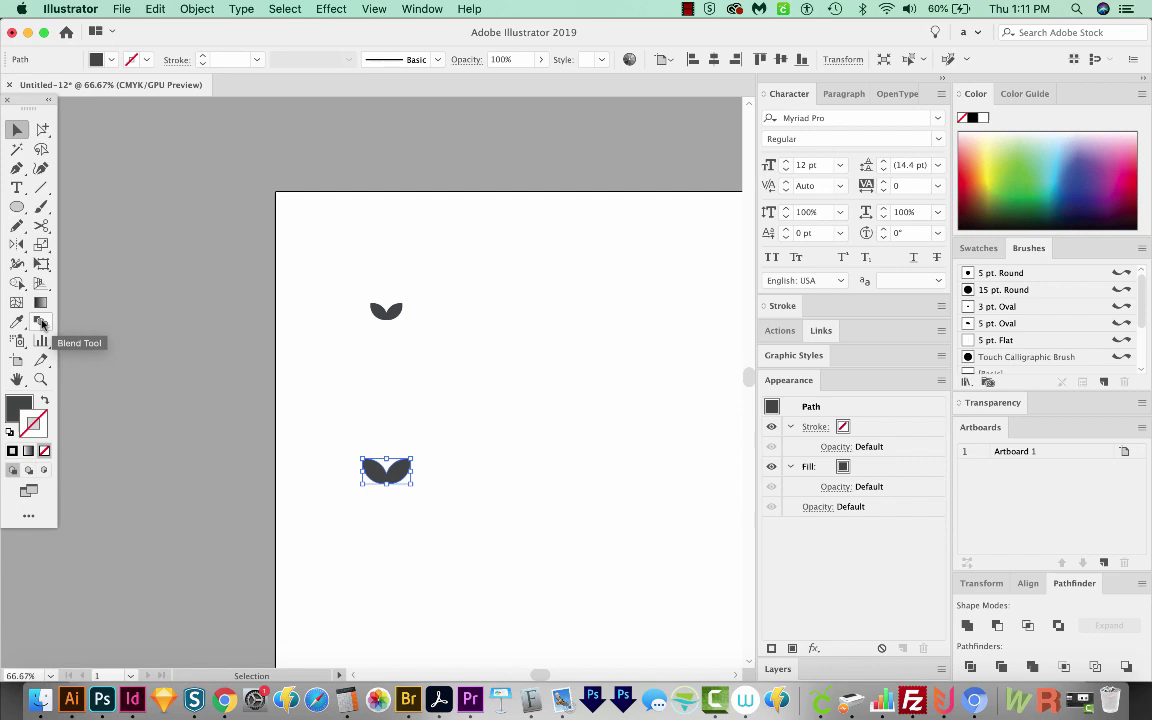
Set the blend spacing to 10 specified steps.
double_click(42, 323)
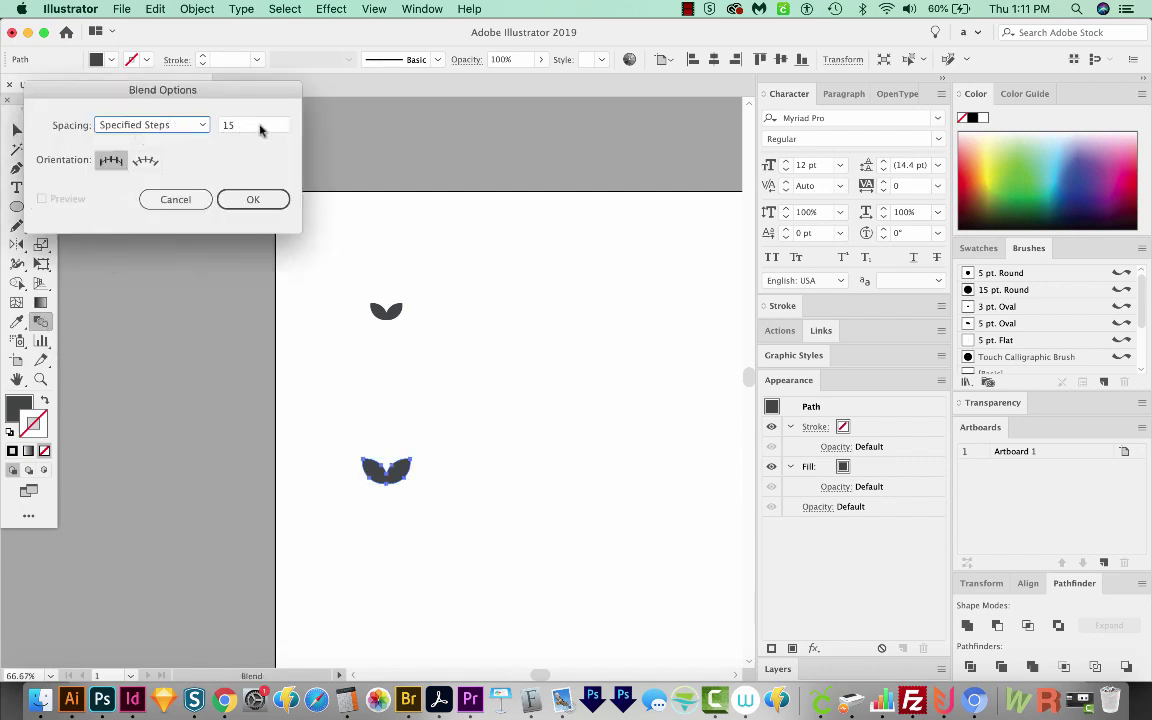
left_click_drag(259, 126, 212, 130)
type("1")
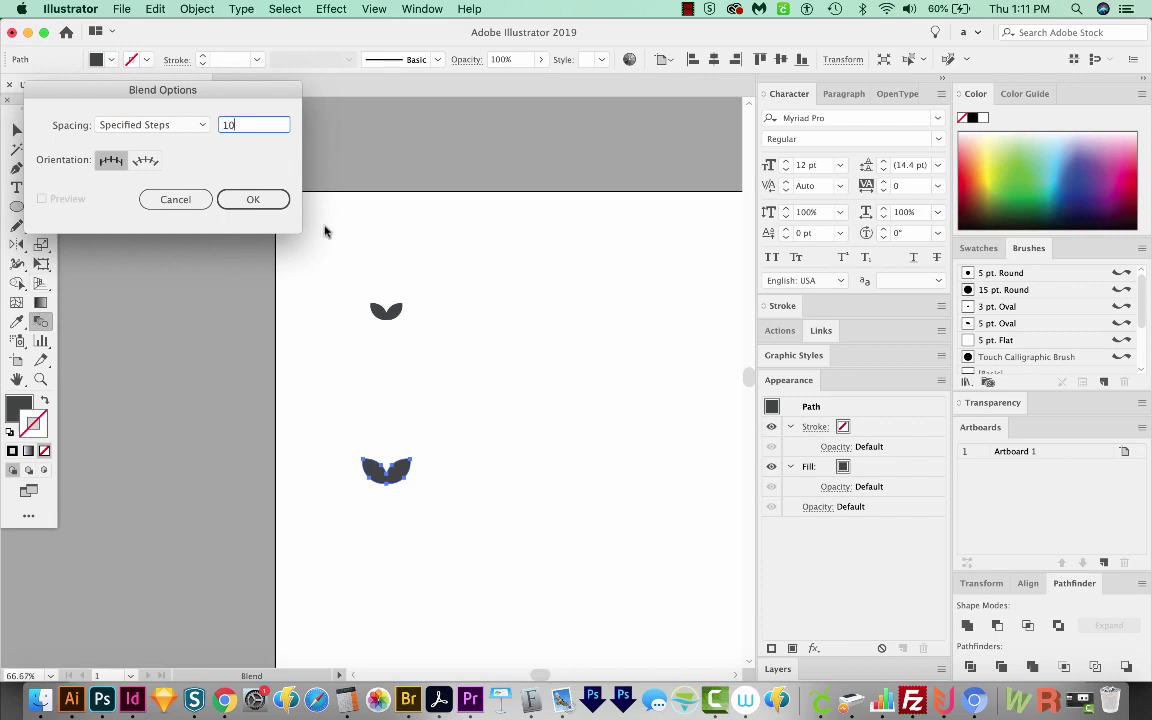
left_click(253, 199)
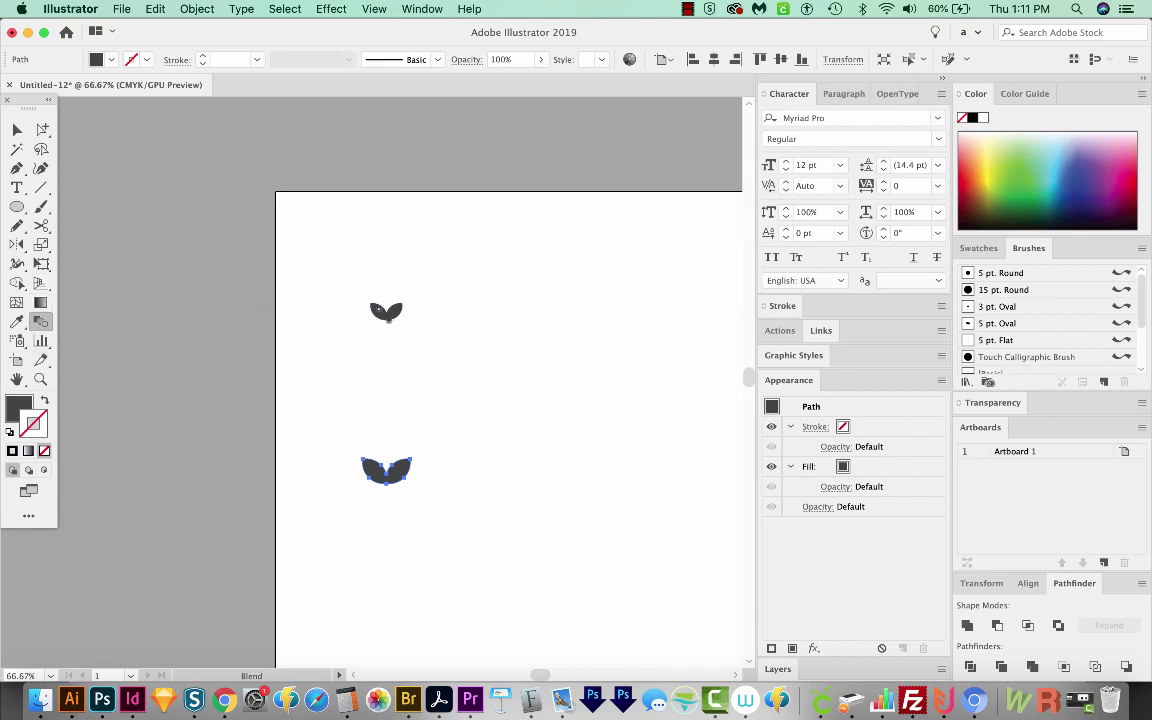
Replace the trial 10-step blend of the two leaf shapes with a blend that has six in-between shapes.
left_click(375, 476)
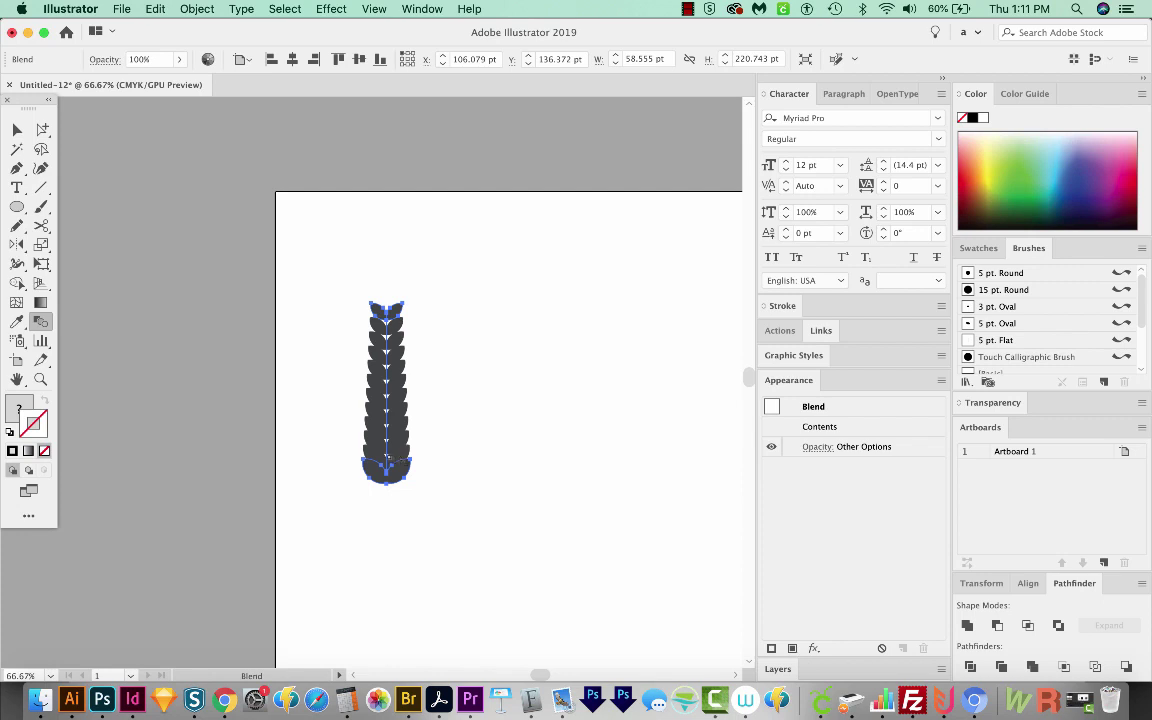
key("super+z")
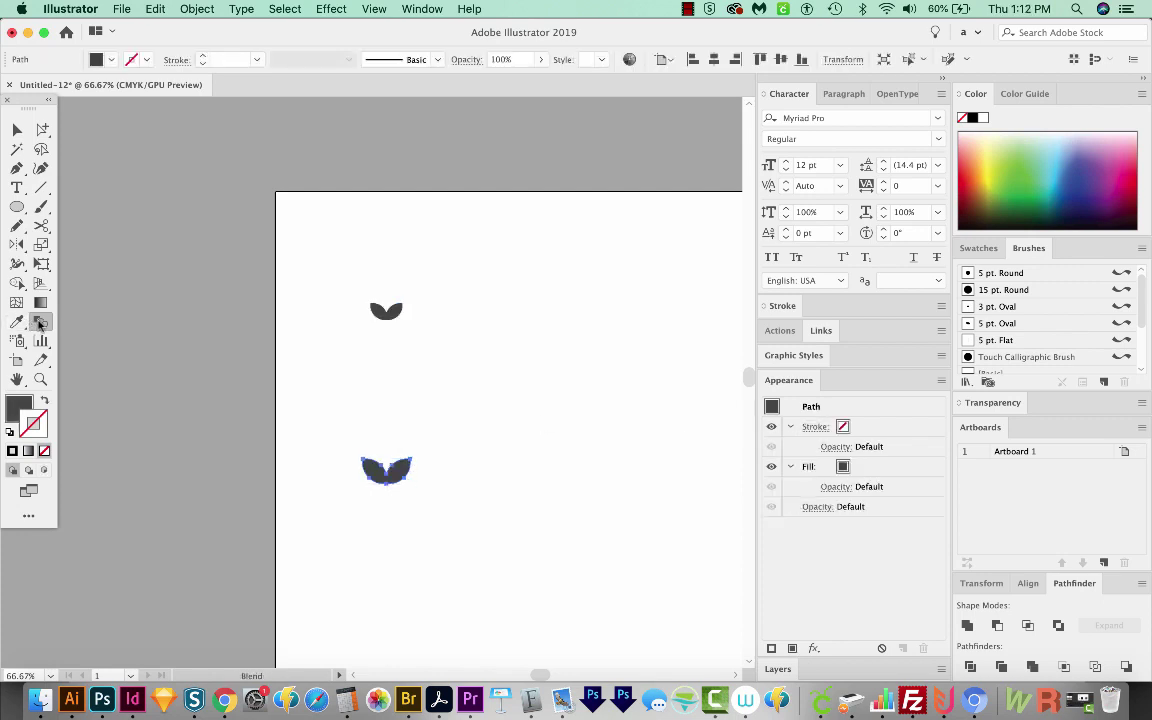
double_click(40, 322)
double_click(218, 123)
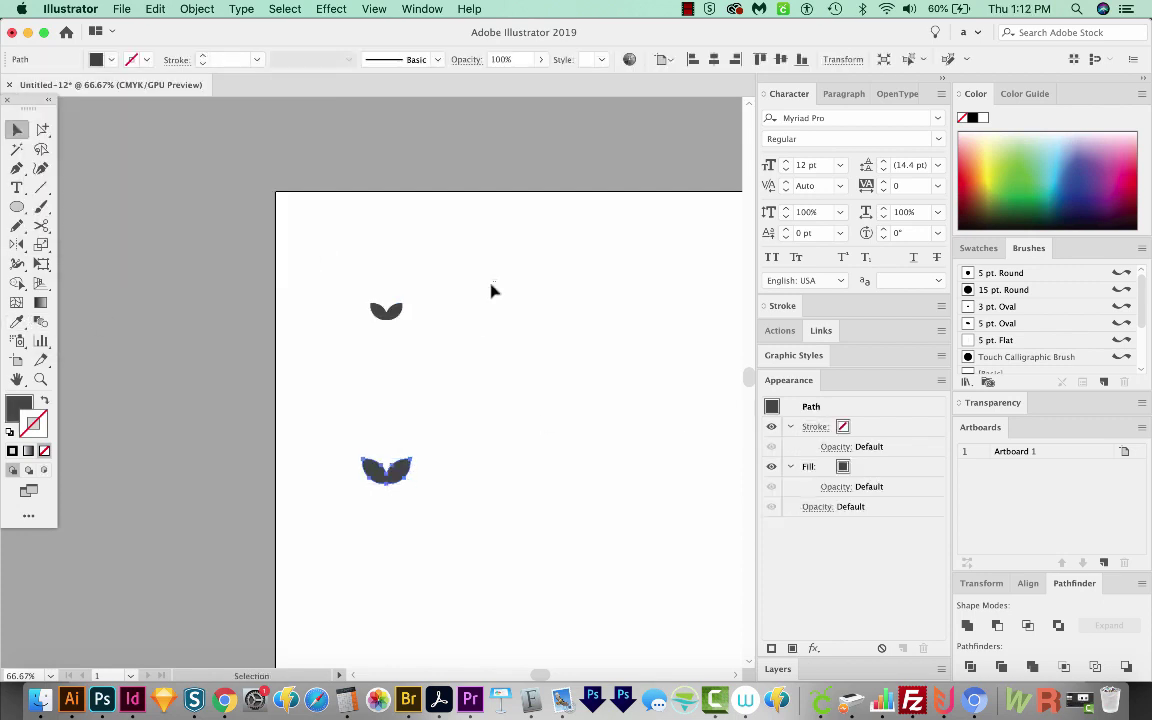
left_click_drag(491, 291, 338, 544)
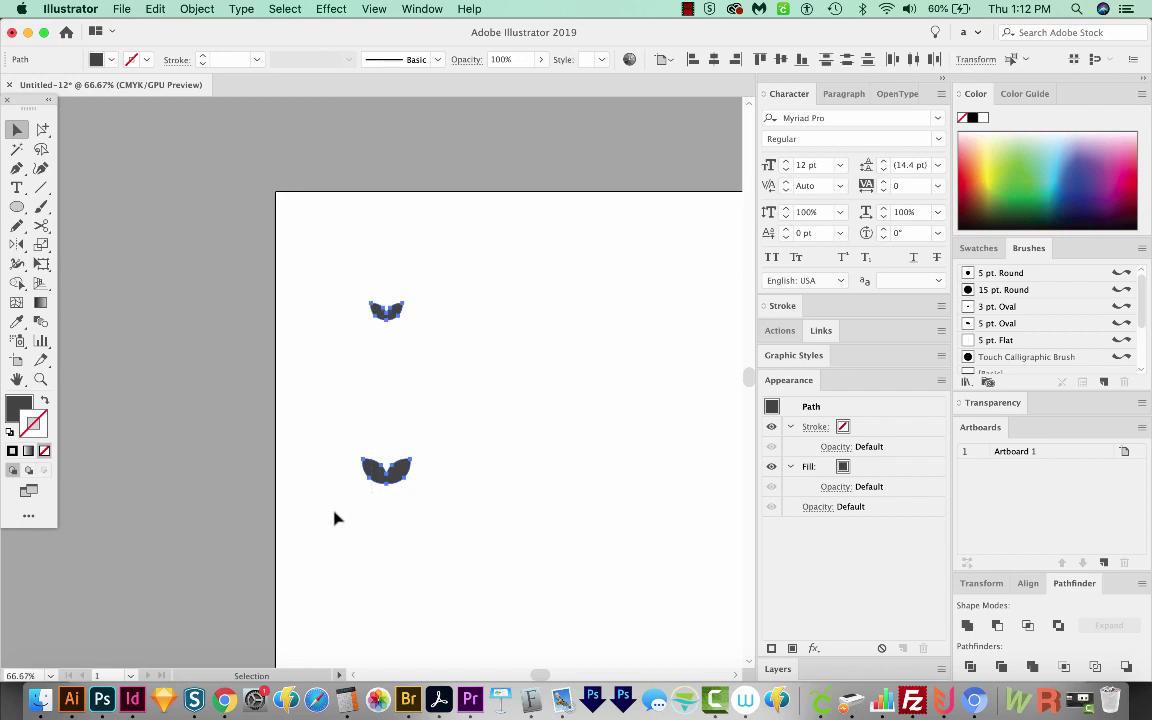
key("super+alt+b")
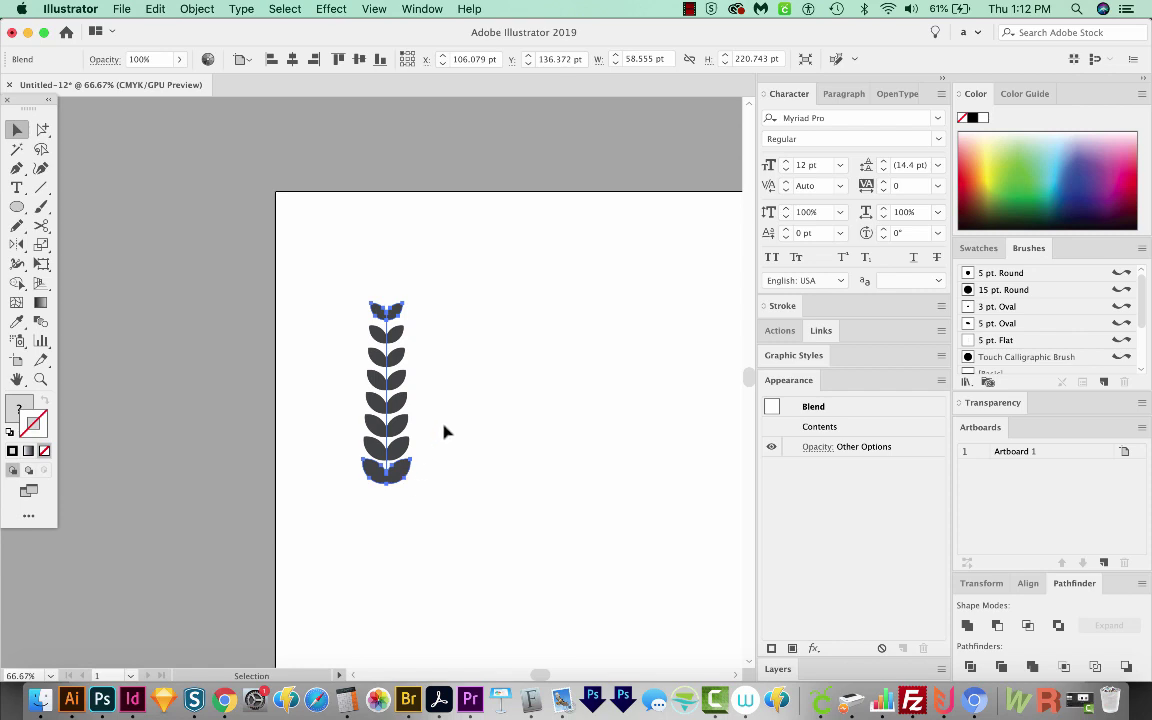
Expand the leaf blend into editable shapes, keeping Object and Fill enabled.
left_click(188, 9)
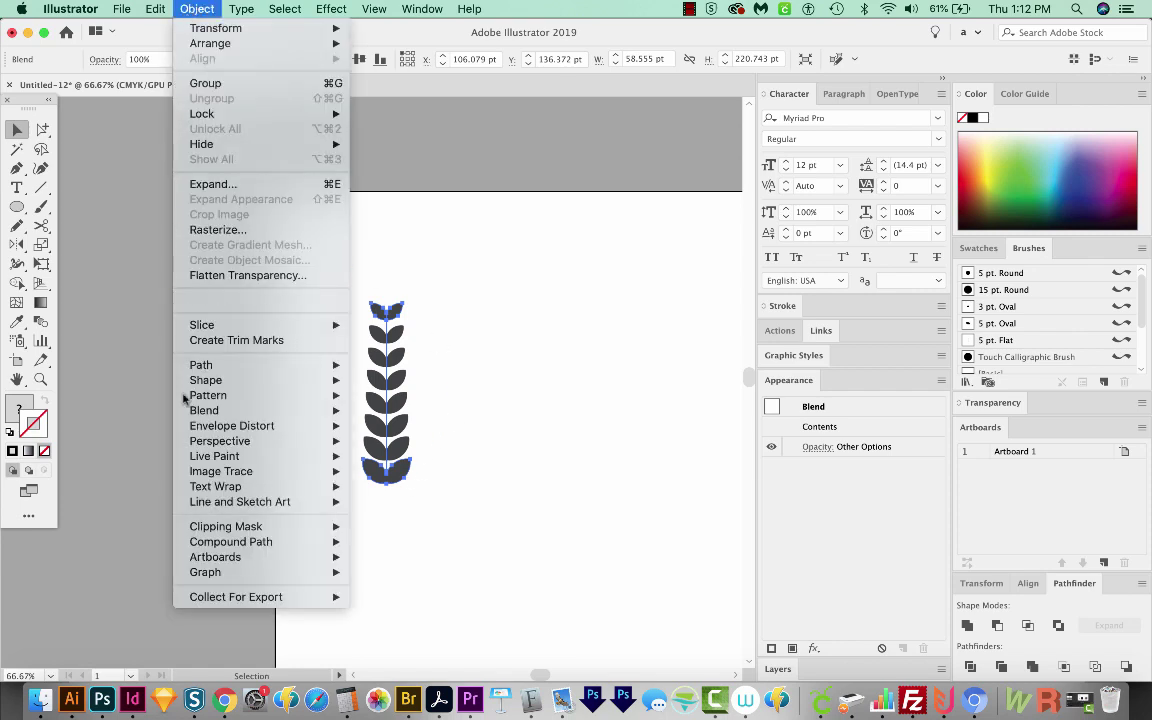
left_click(216, 184)
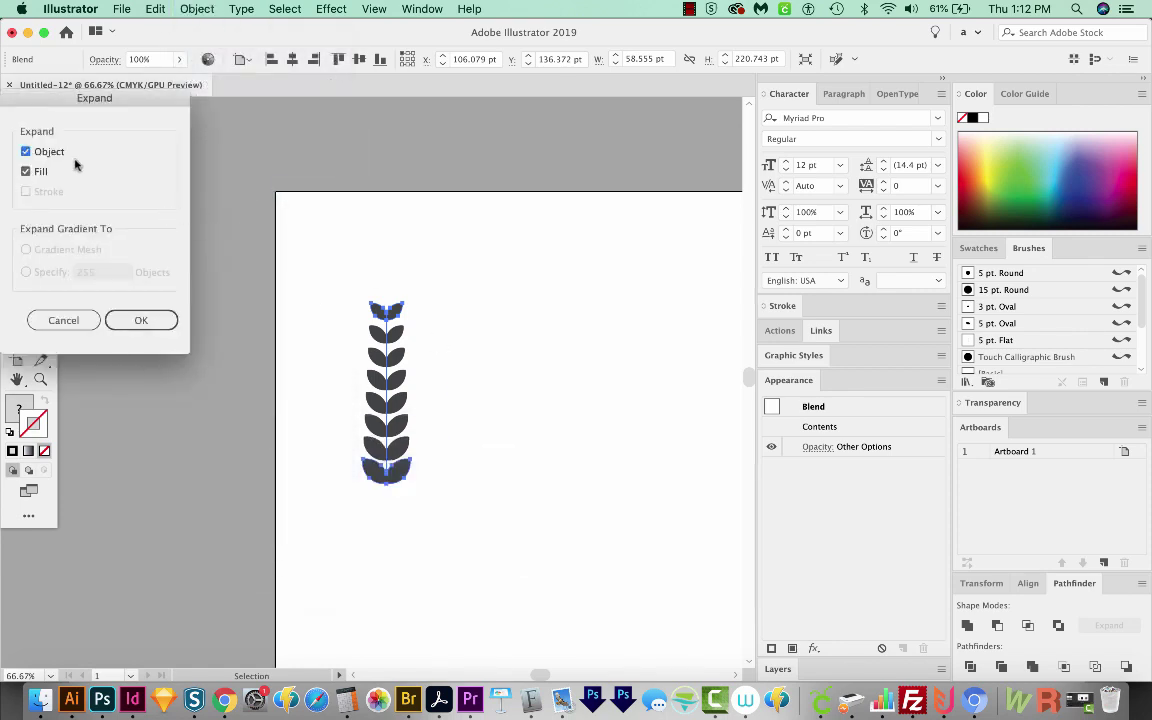
left_click(140, 320)
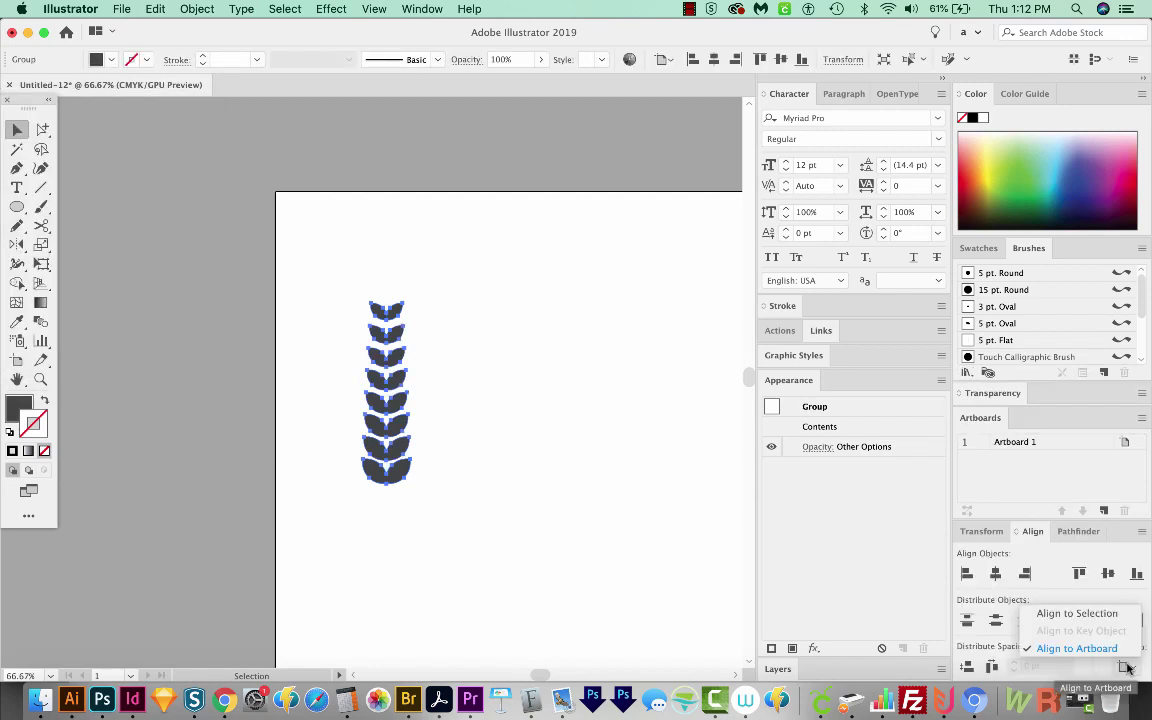
Ungroup the expanded leaves and distribute the vertical spacing between them evenly.
left_click(1072, 613)
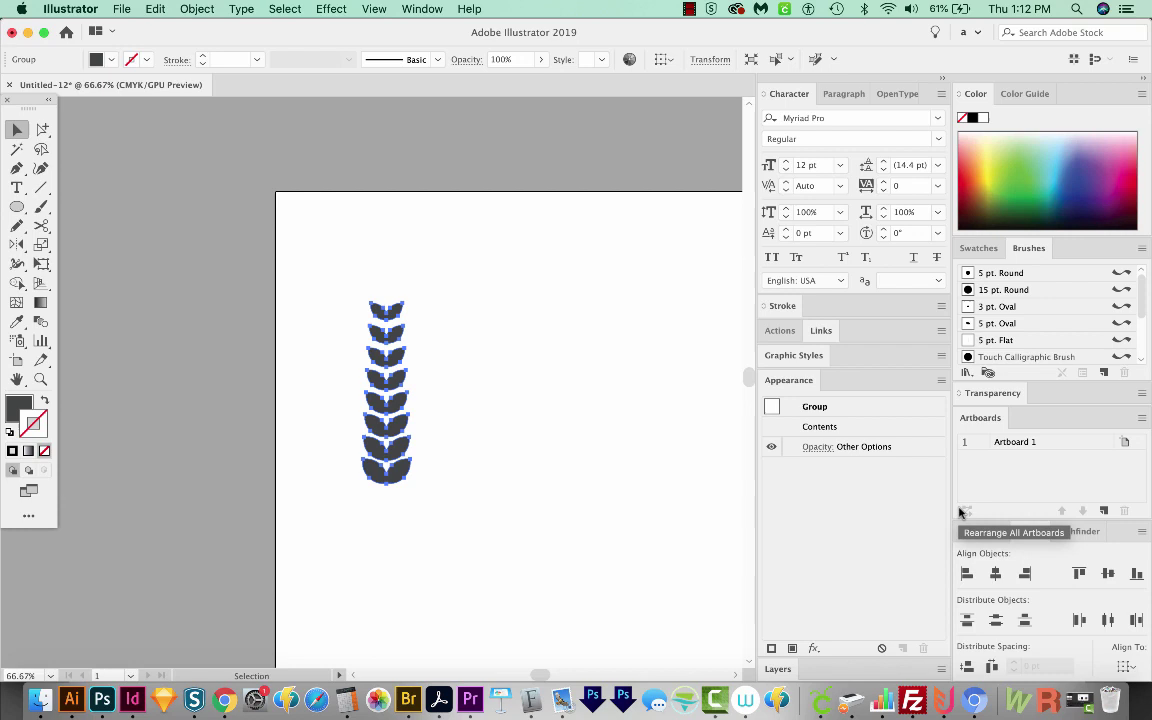
key("super+shift+g")
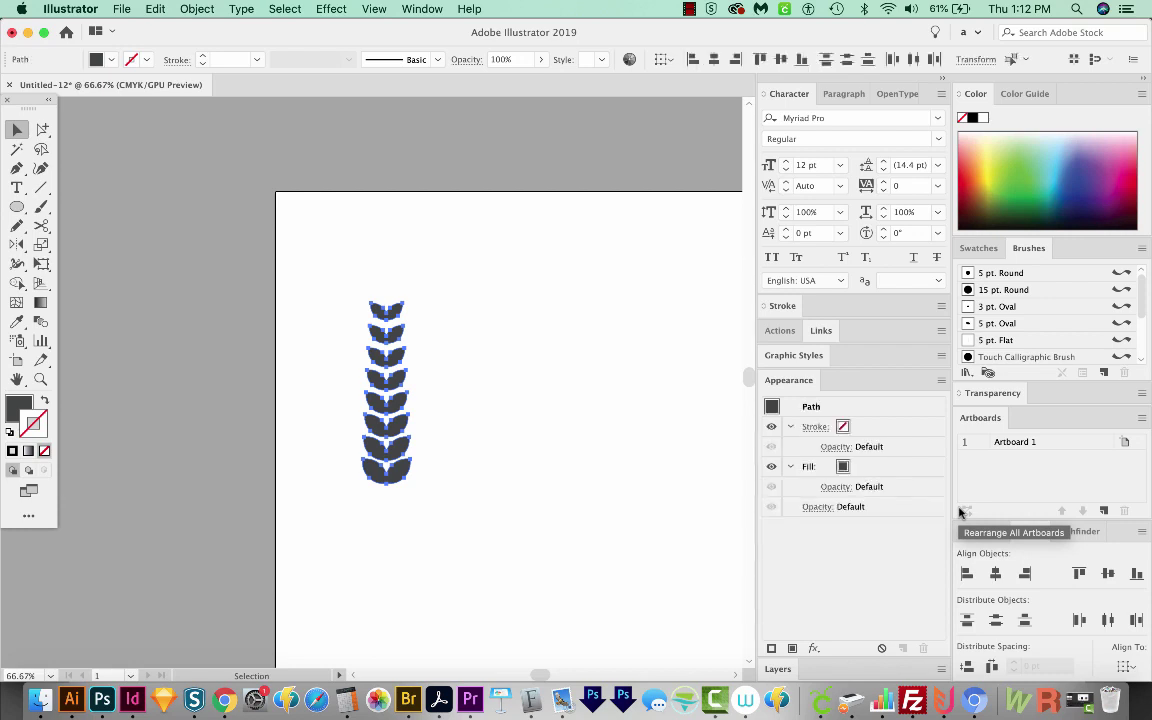
left_click(966, 669)
left_click(542, 368)
scroll(542, 368, "left", 1)
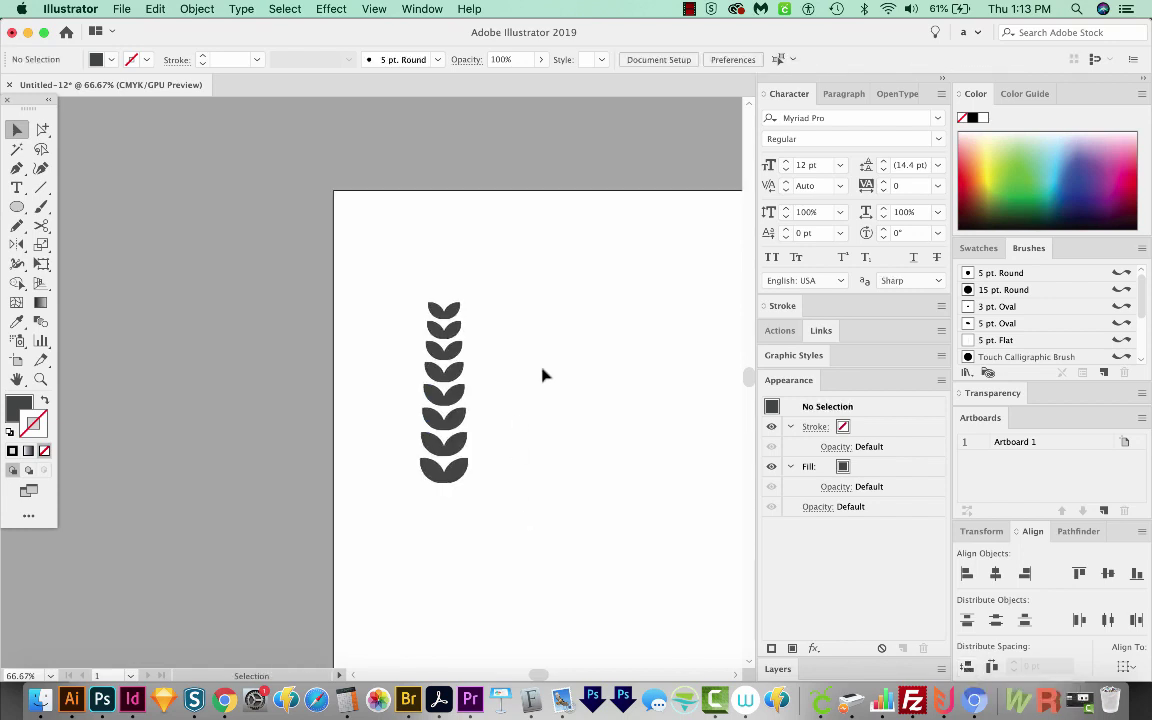
Create an art brush from the whole leaf column, using Scale Proportionately and the Tints colorization method.
left_click_drag(571, 271, 332, 524)
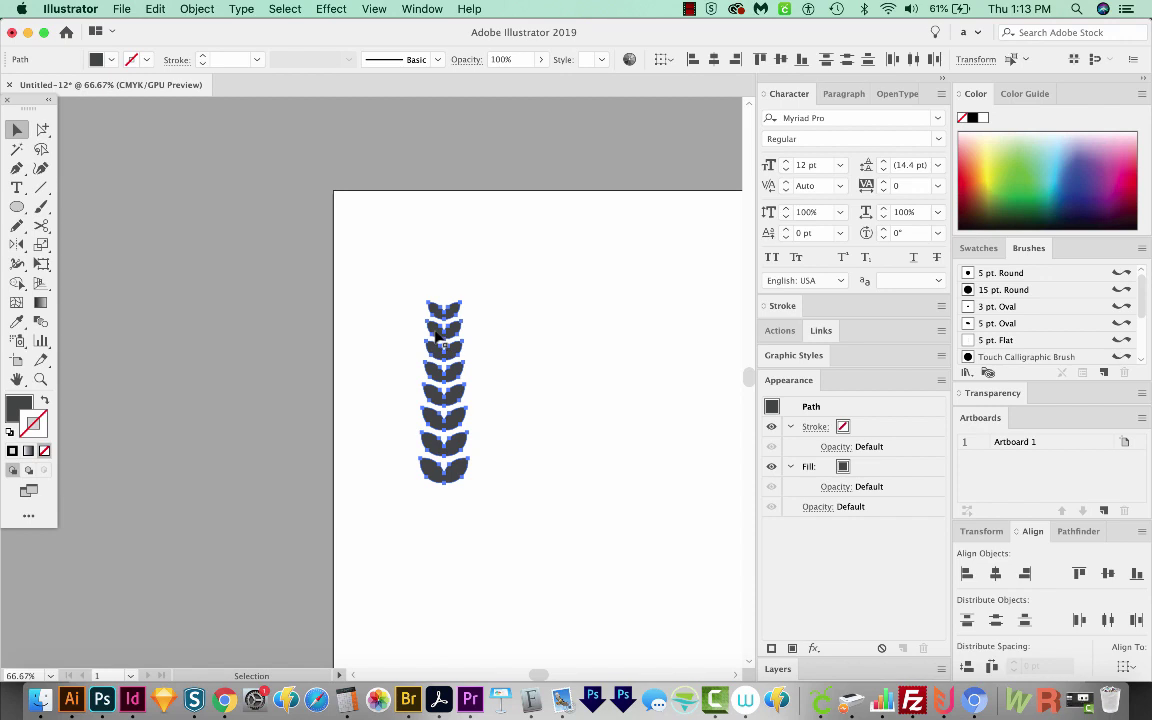
mouse_move(437, 337)
left_mouse_down()
mouse_move(676, 288)
mouse_move(970, 290)
left_mouse_up()
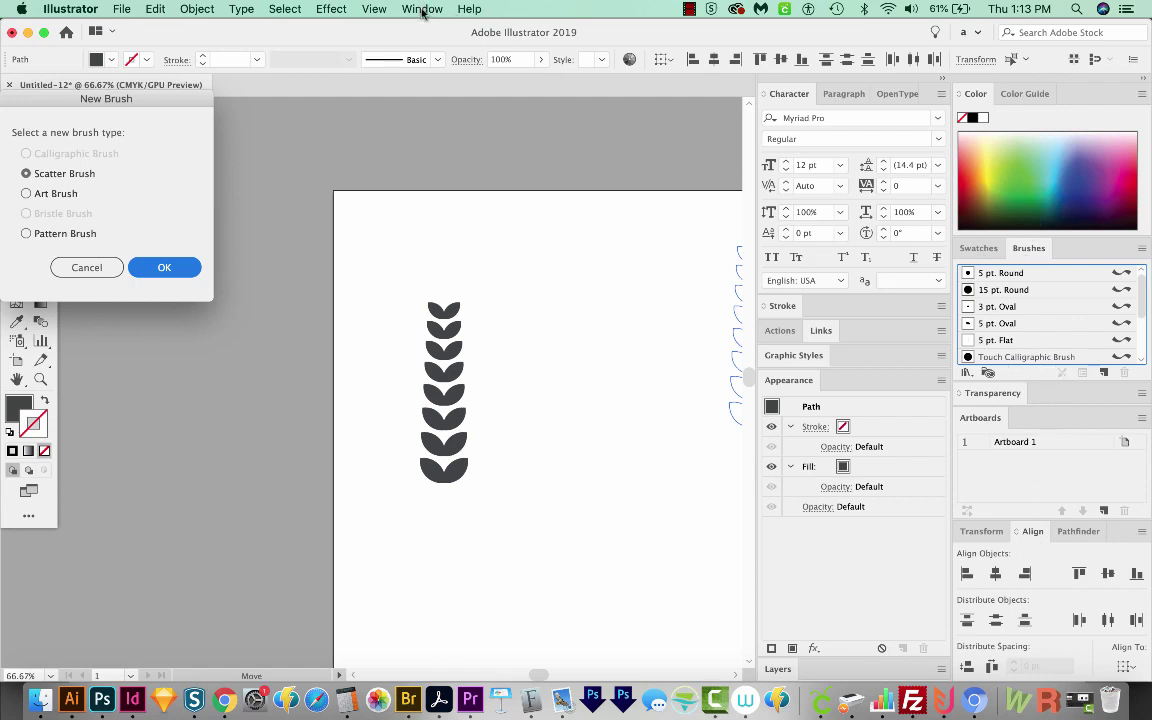
left_click(26, 194)
left_click(152, 266)
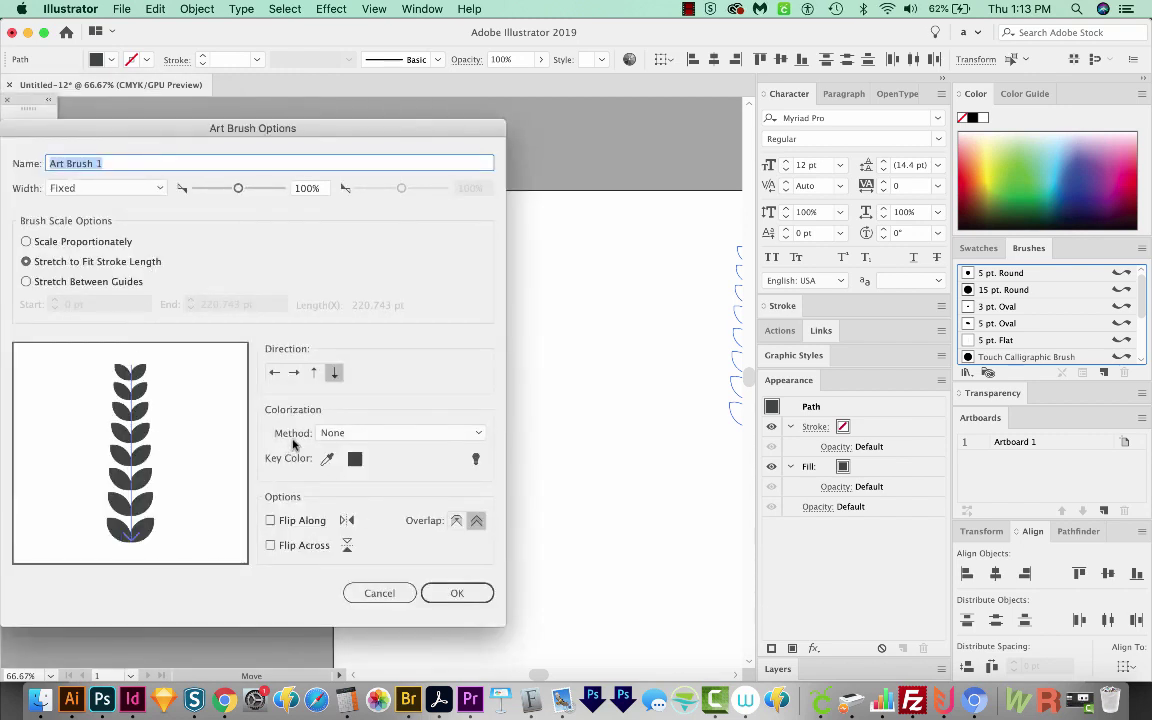
left_click(27, 242)
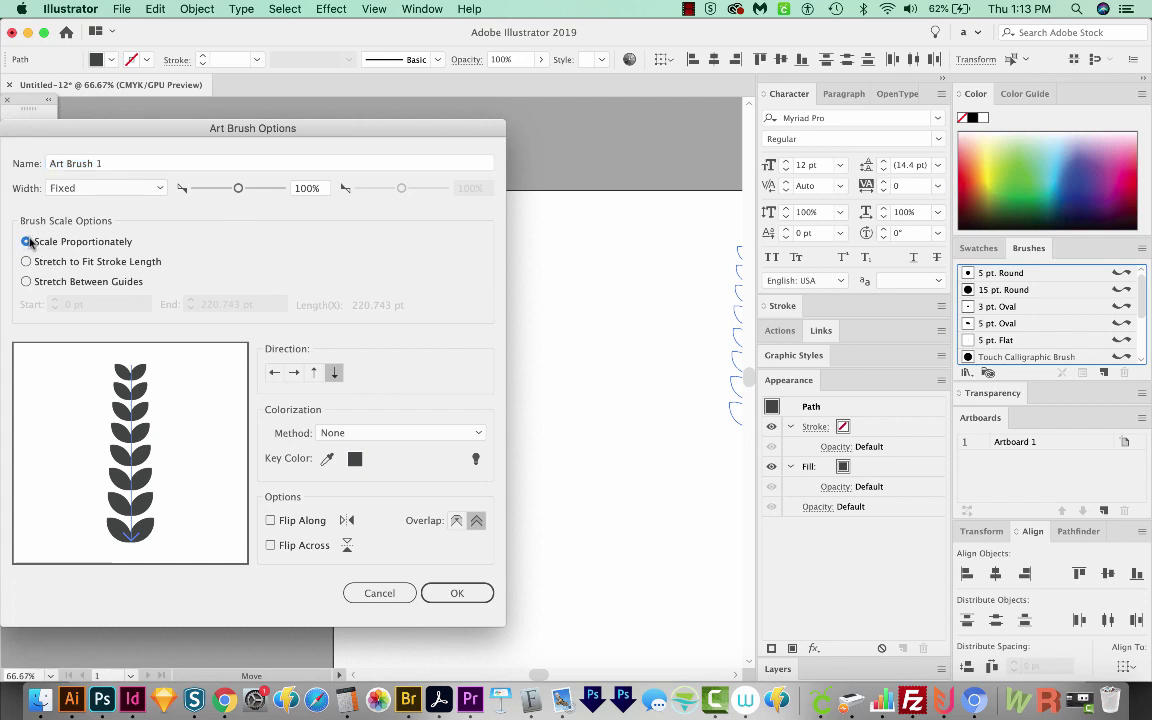
left_click(360, 433)
left_click(353, 468)
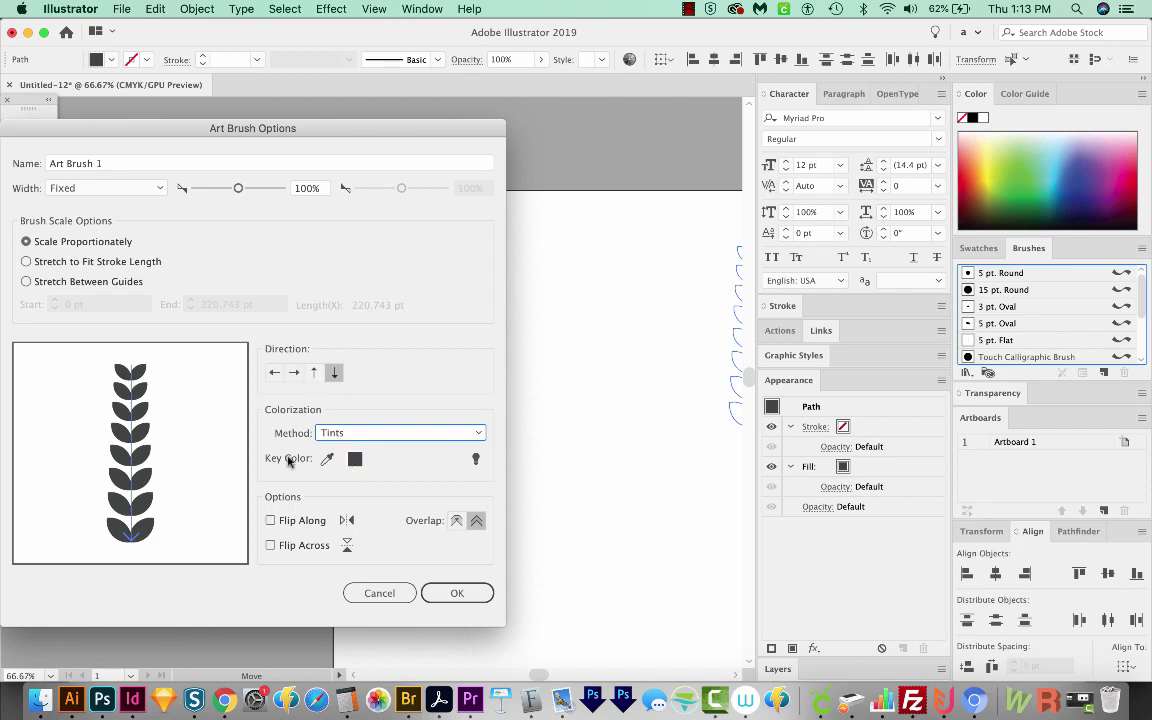
left_click(456, 593)
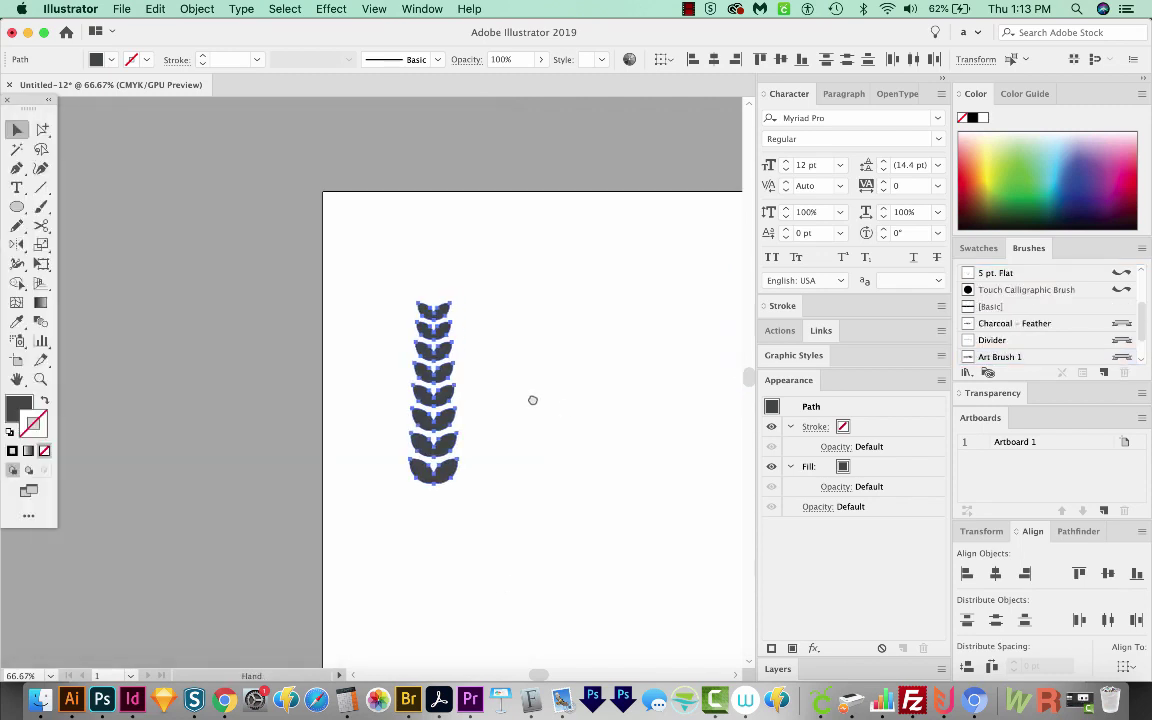
Draw a circle to the right of the leaf column, about as tall as the column.
left_click_drag(532, 400, 453, 373)
key("l")
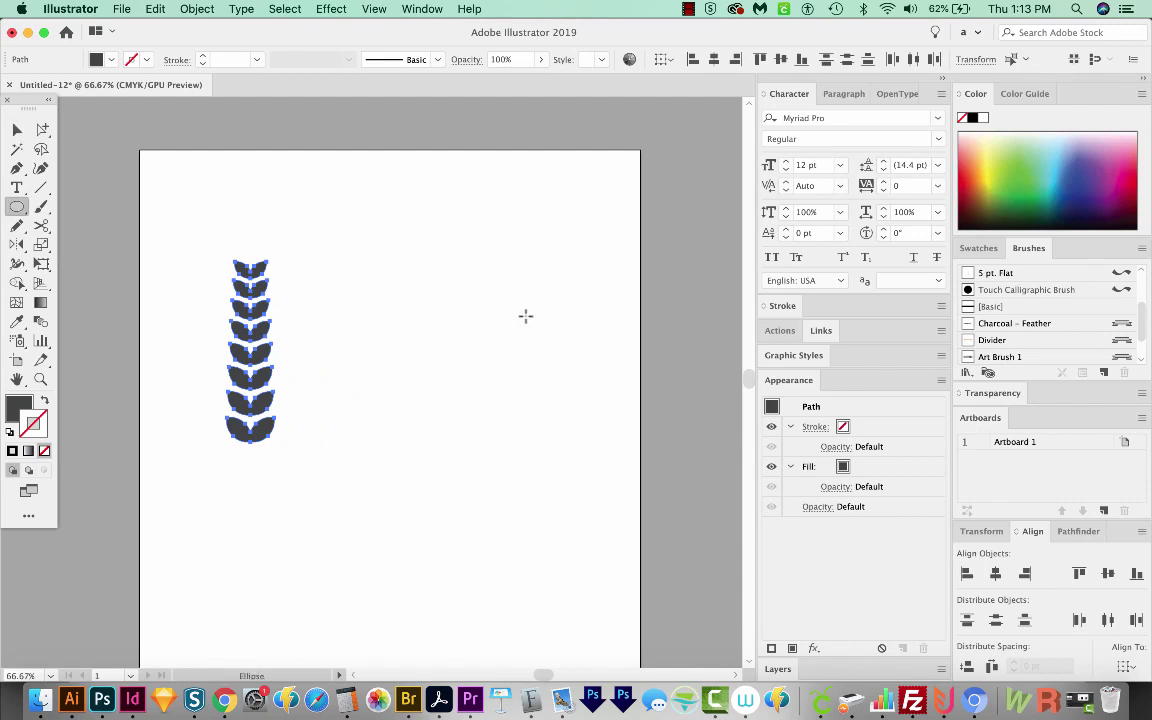
left_click_drag(358, 255, 499, 440)
Delete the circle's left anchor point to leave only its right half.
key("a")
left_click(336, 304)
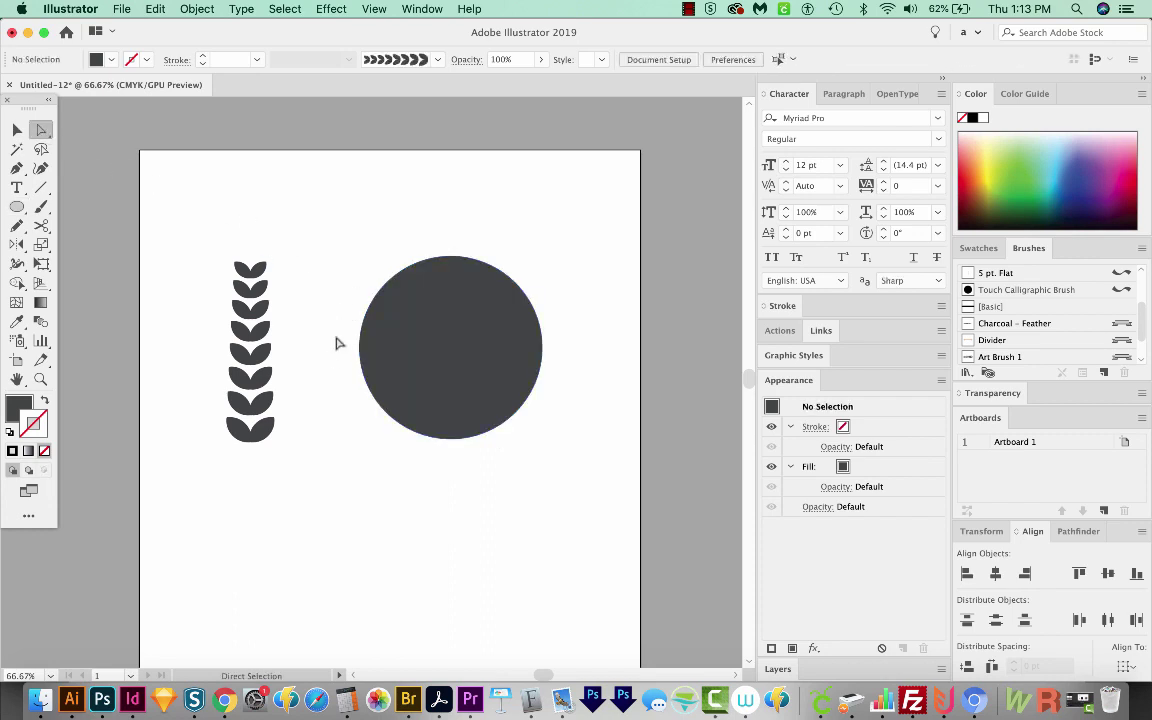
left_click(359, 346)
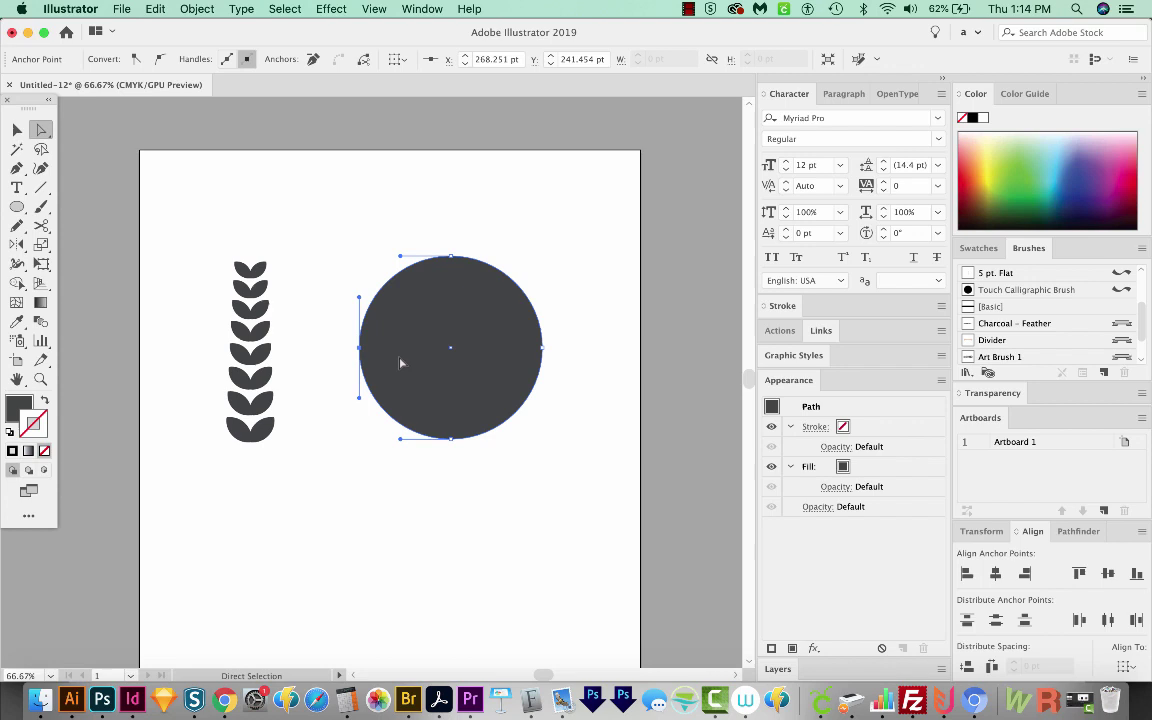
key("Delete")
Apply Art Brush 1 to the half circle's stroke and remove its fill.
key("v")
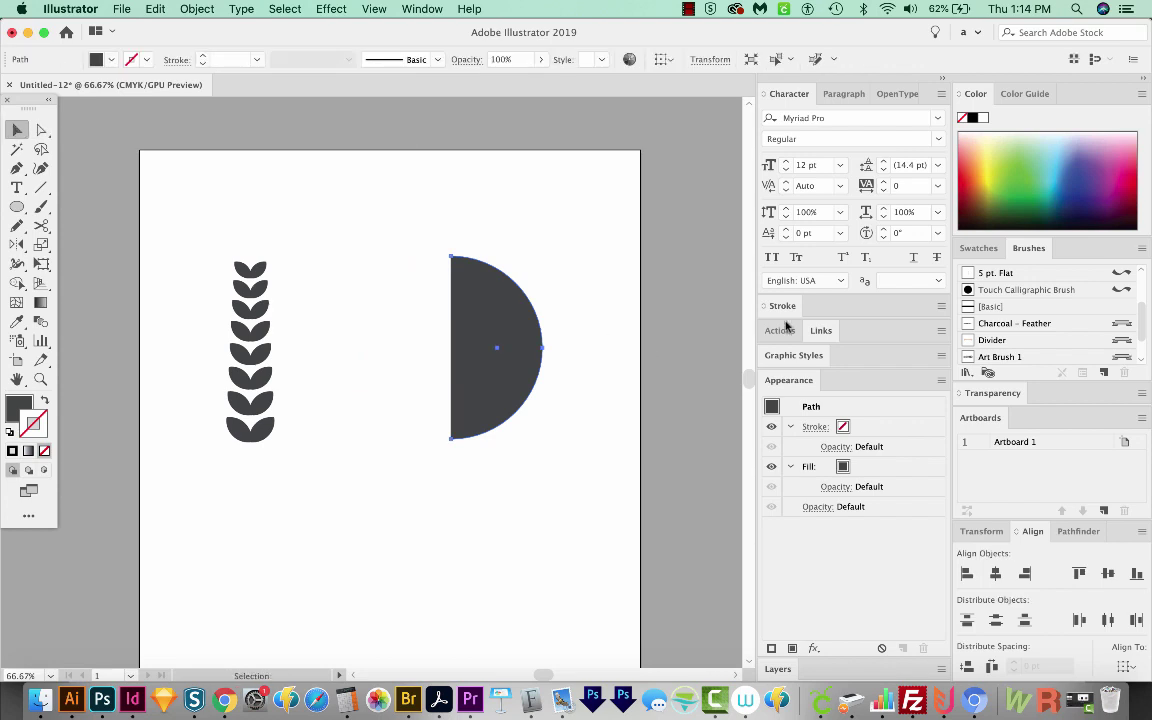
left_click(995, 357)
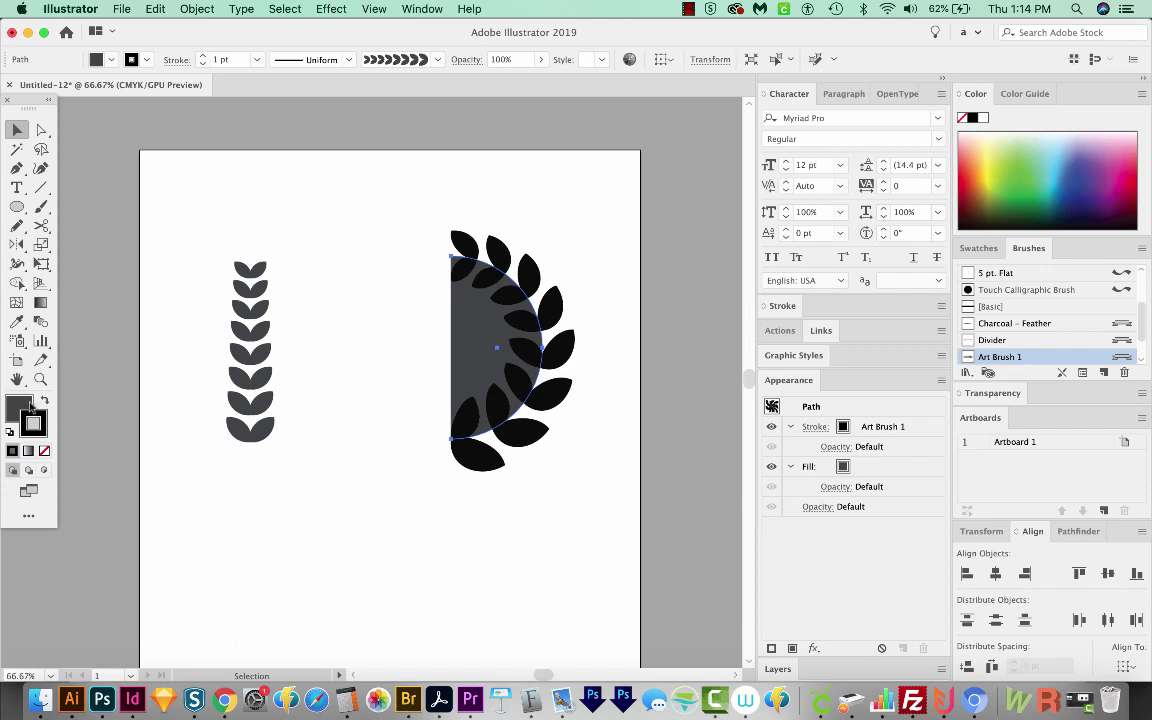
left_click(44, 451)
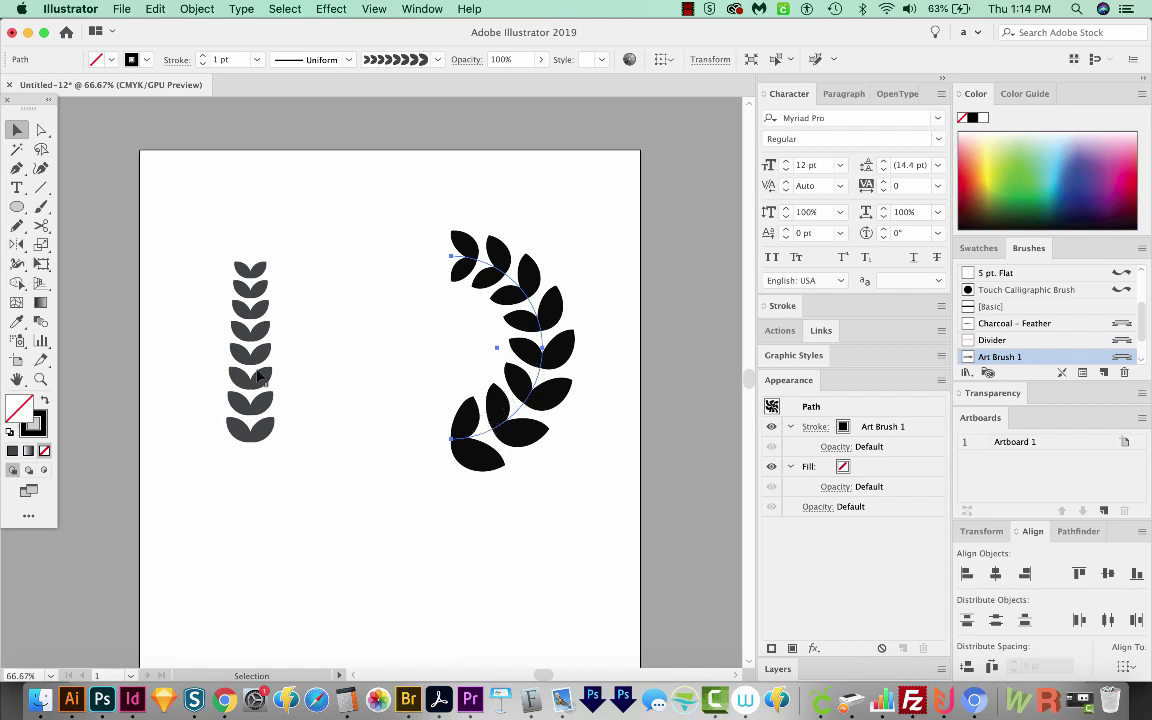
Copy the column's lowest leaf shape farther down, enlarge it to about 78 pt wide, and delete the old leaves except the top one.
left_click(247, 432)
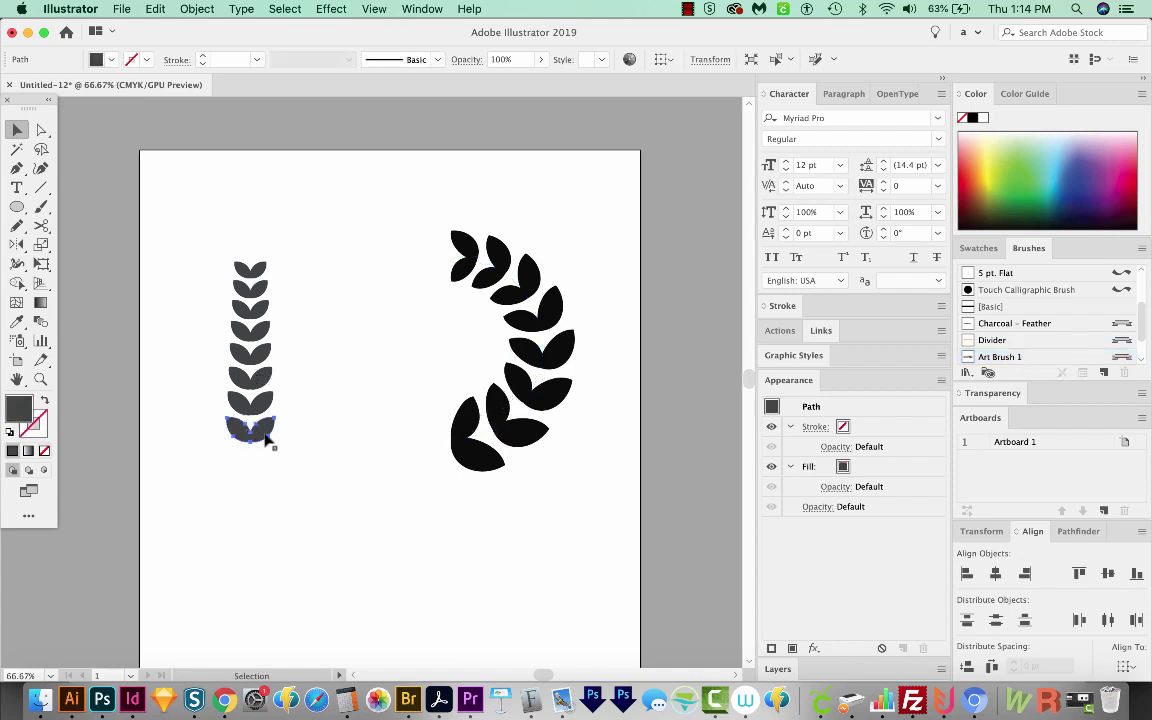
left_click_drag(293, 537, 225, 600)
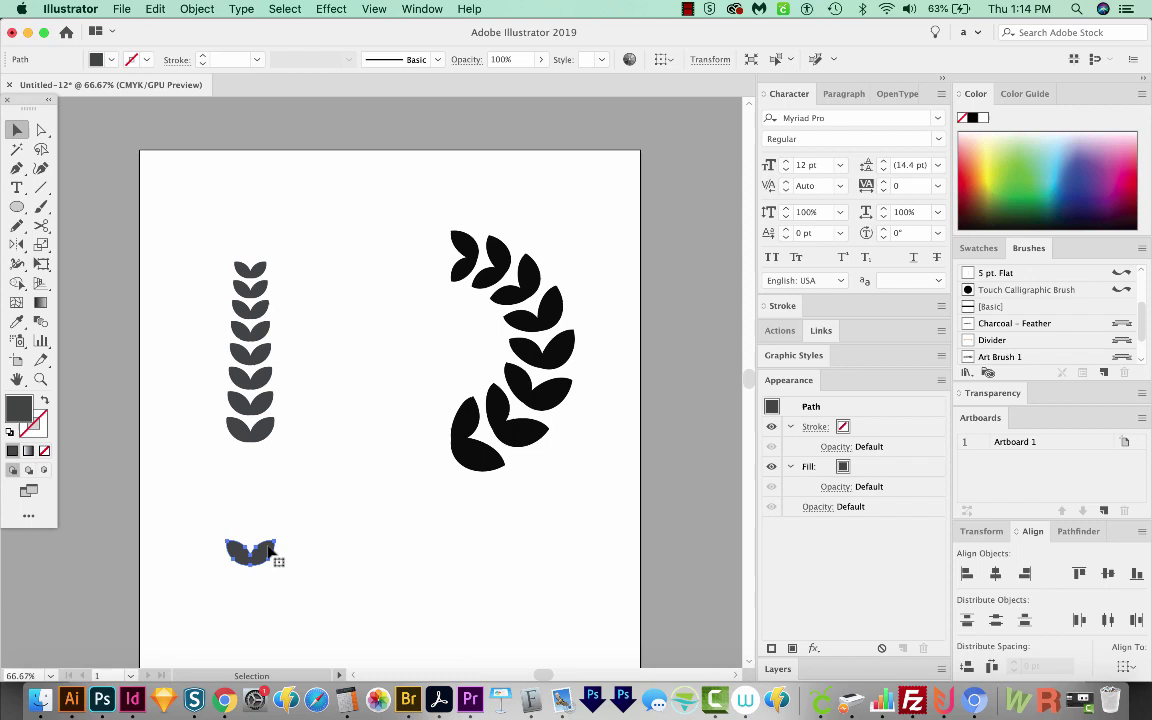
left_click_drag(303, 296, 178, 436)
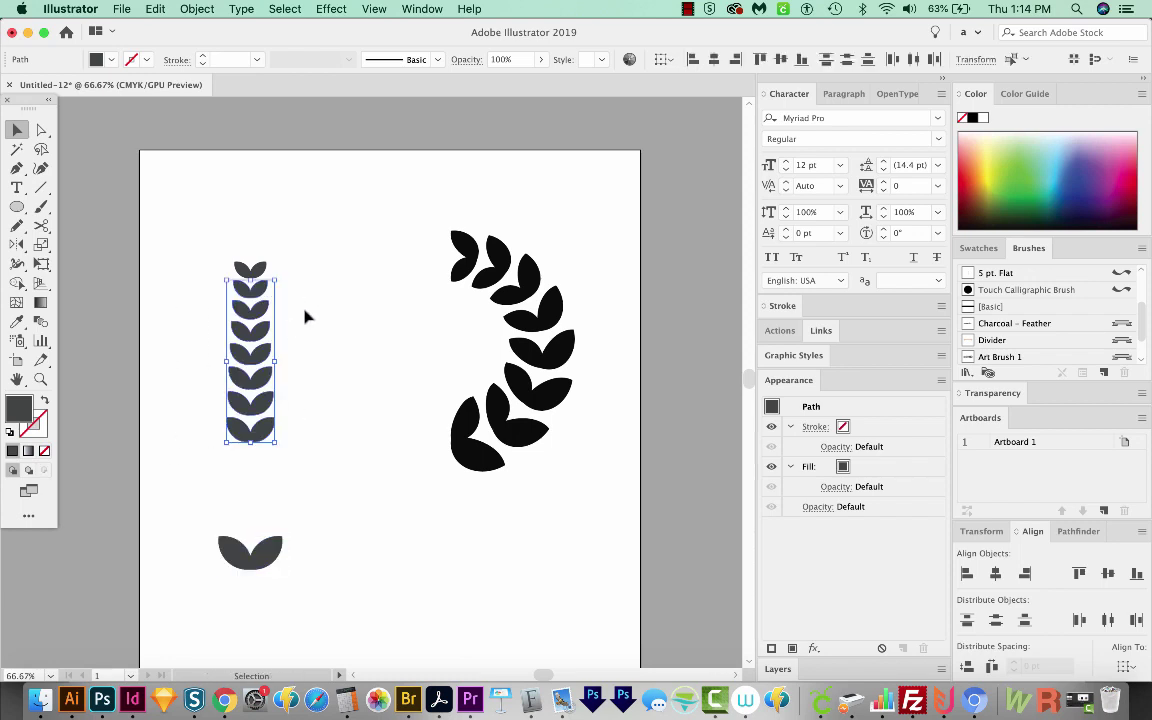
key("Delete")
Blend the small top leaf shape and the enlarged bottom one with 10 in-between shapes.
left_click_drag(305, 240, 170, 580)
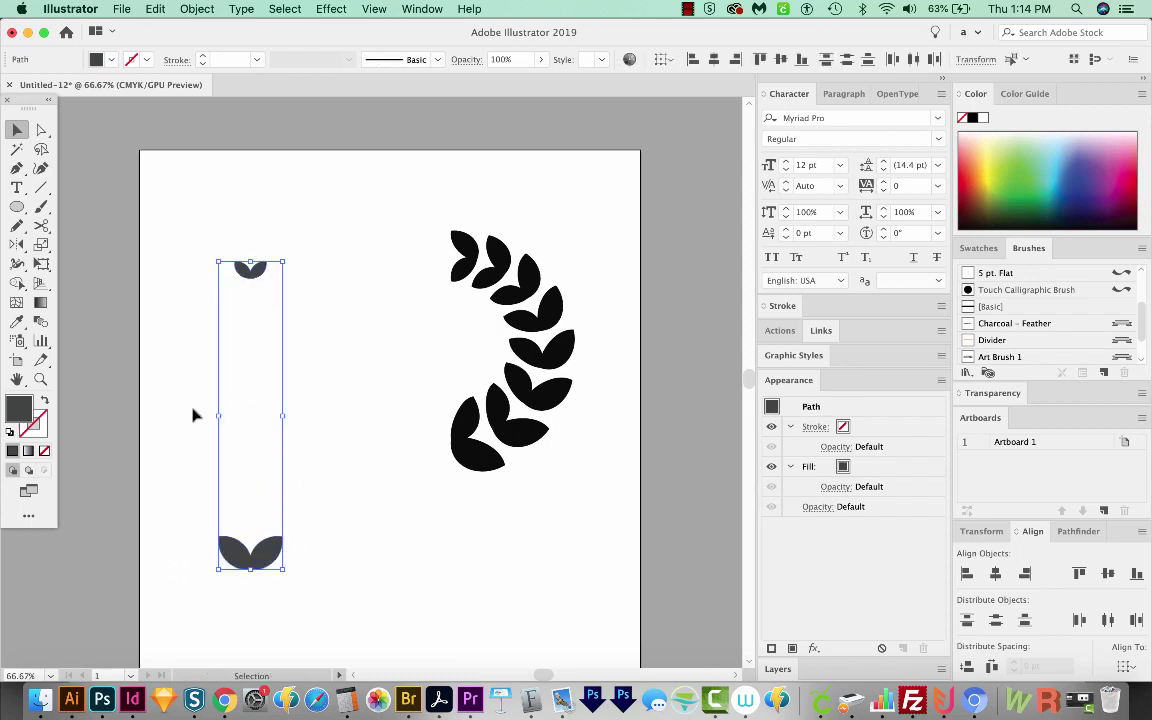
key("w")
double_click(40, 321)
double_click(249, 122)
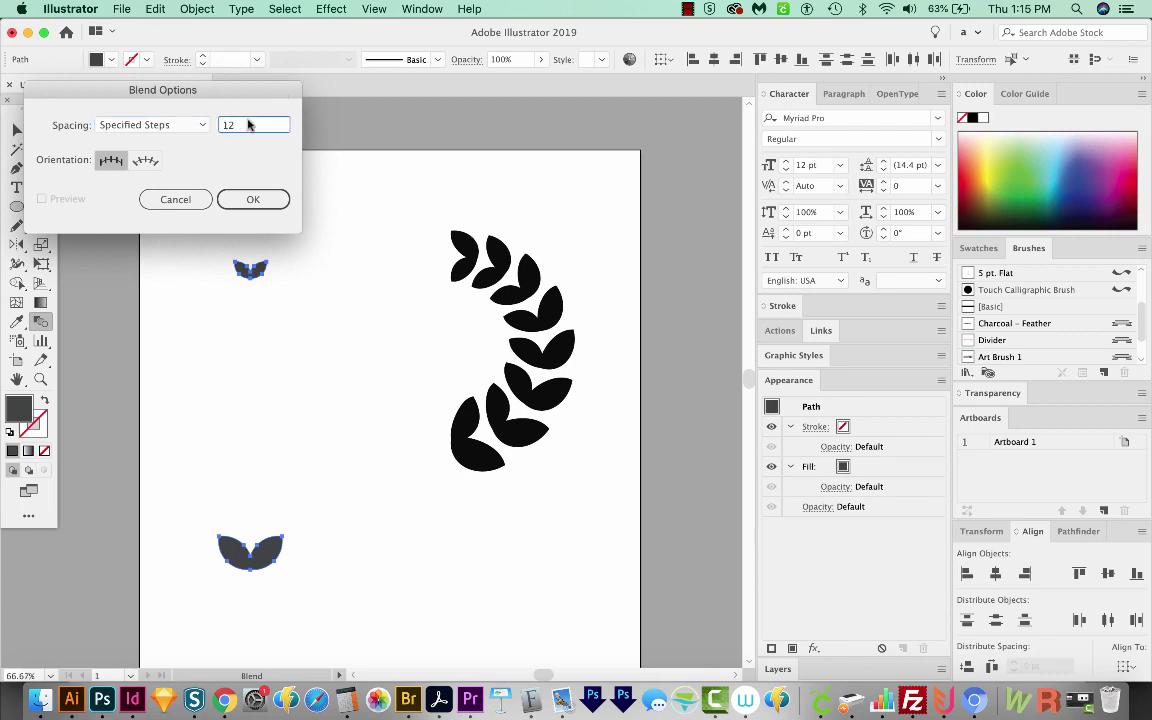
type("1")
key("Return")
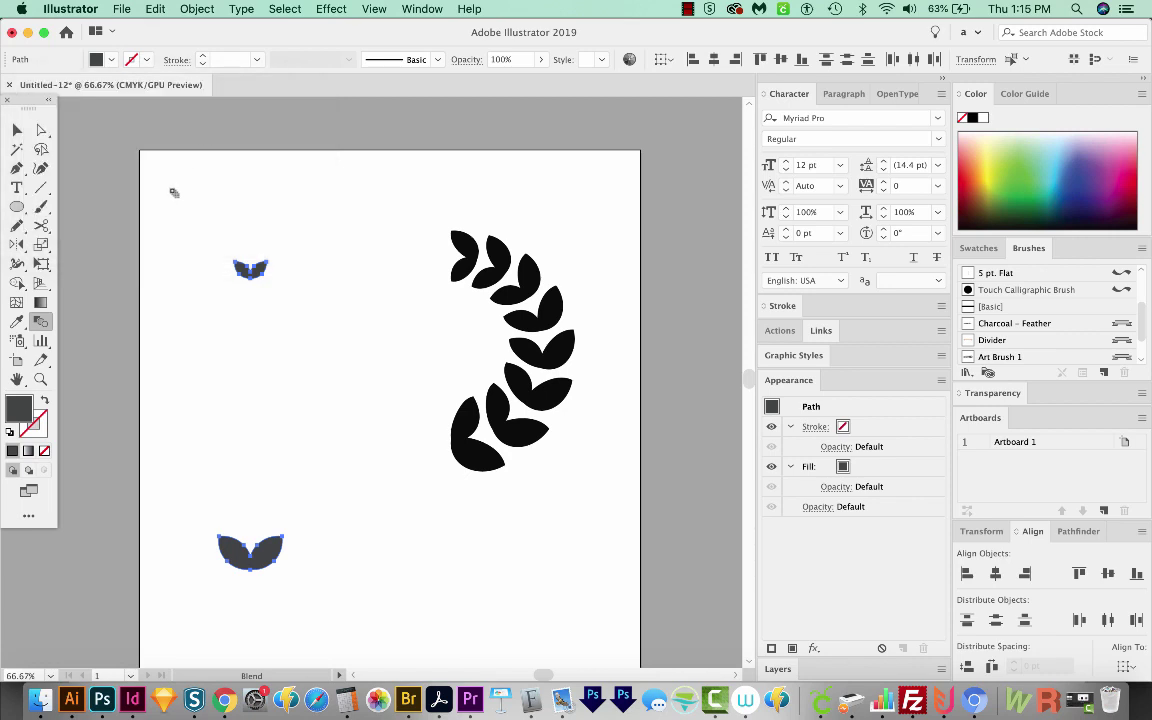
left_click(240, 557)
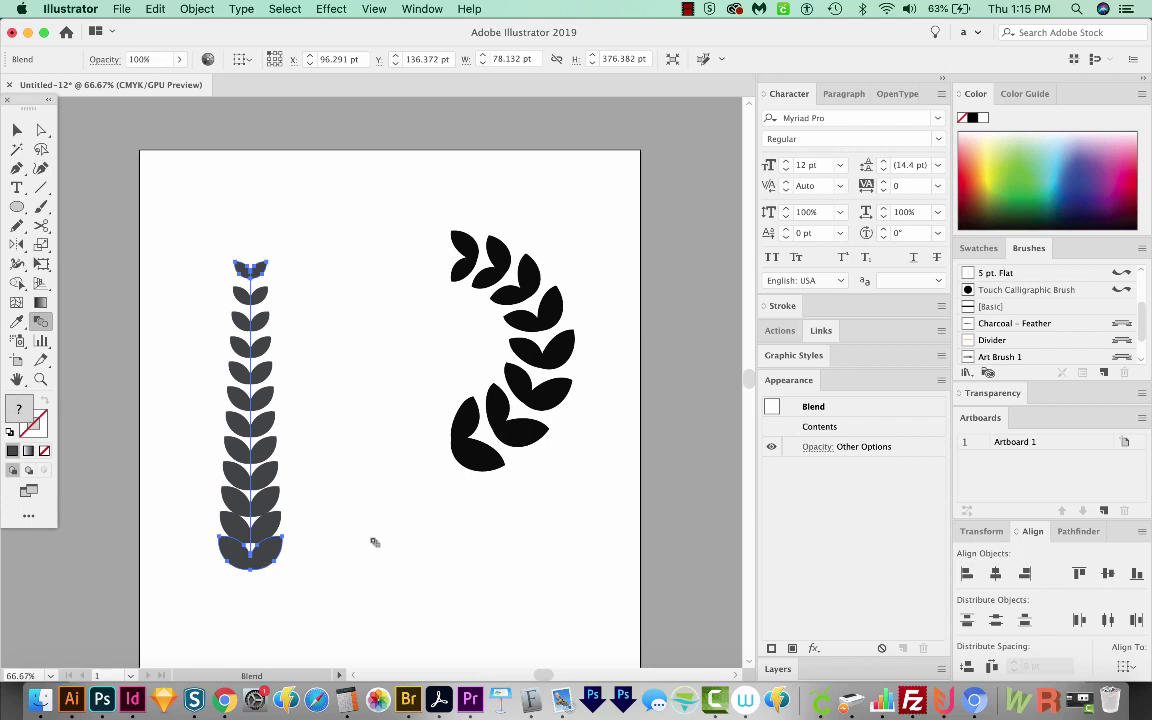
Expand and ungroup the new blend, and distribute the vertical spacing between its leaves evenly.
key("super+shift+x")
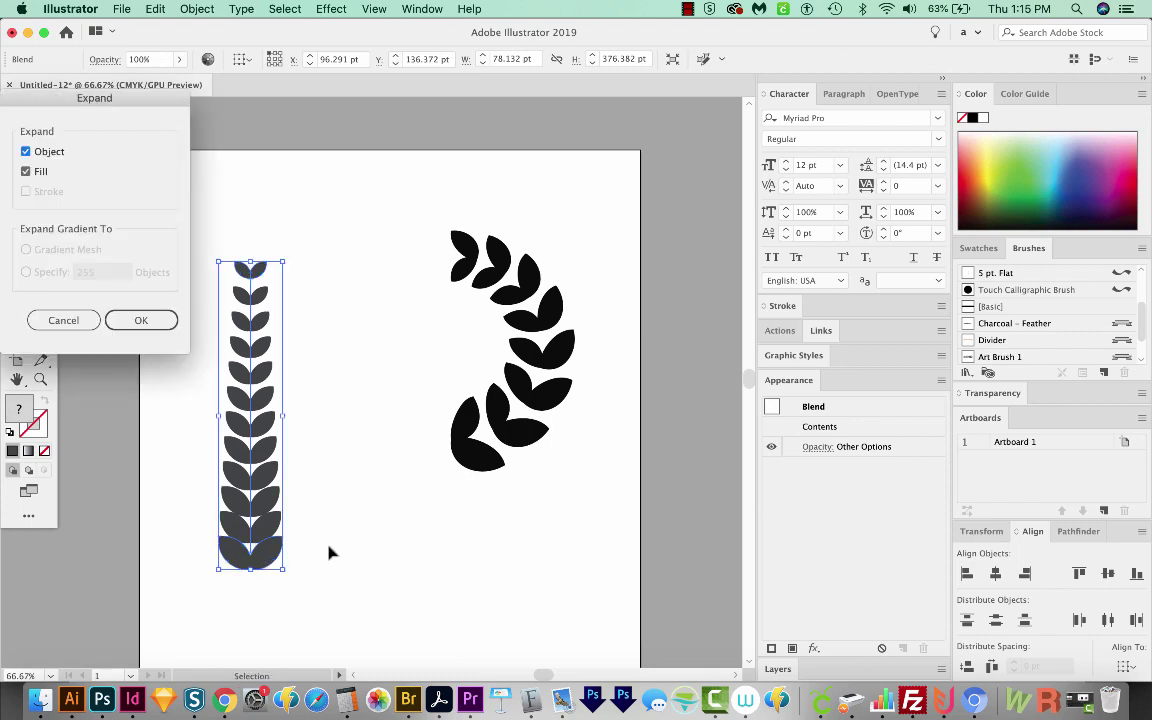
key("Return")
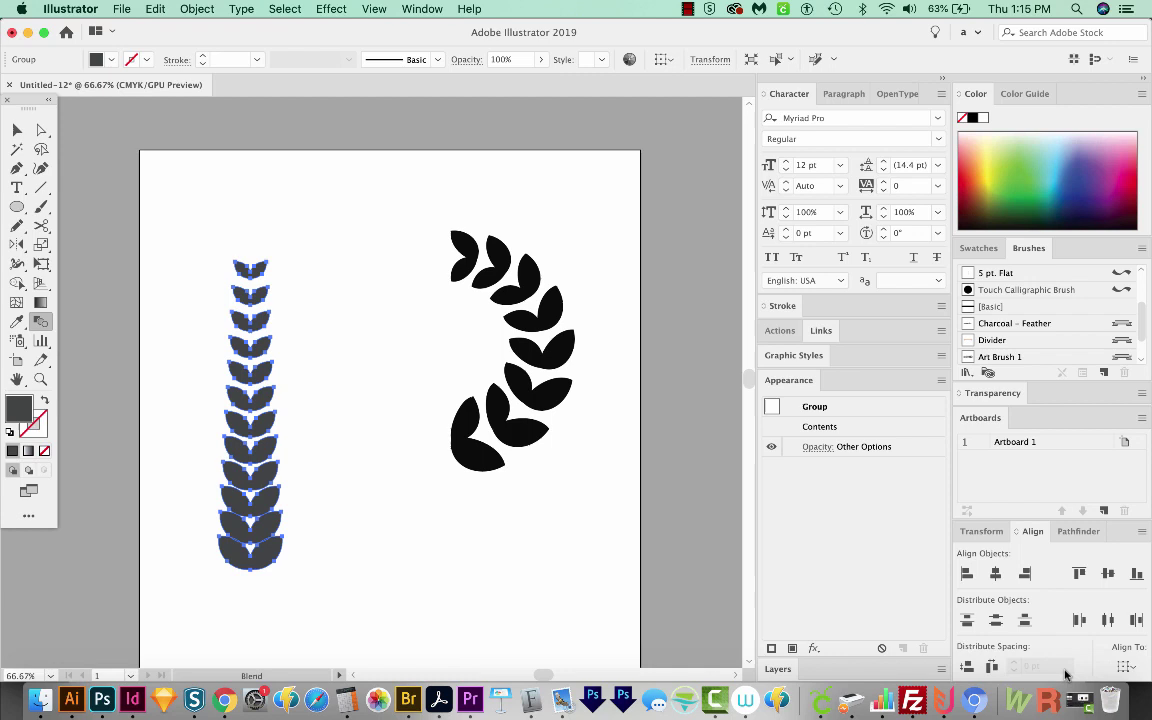
key("shift+super+g")
left_click(968, 668)
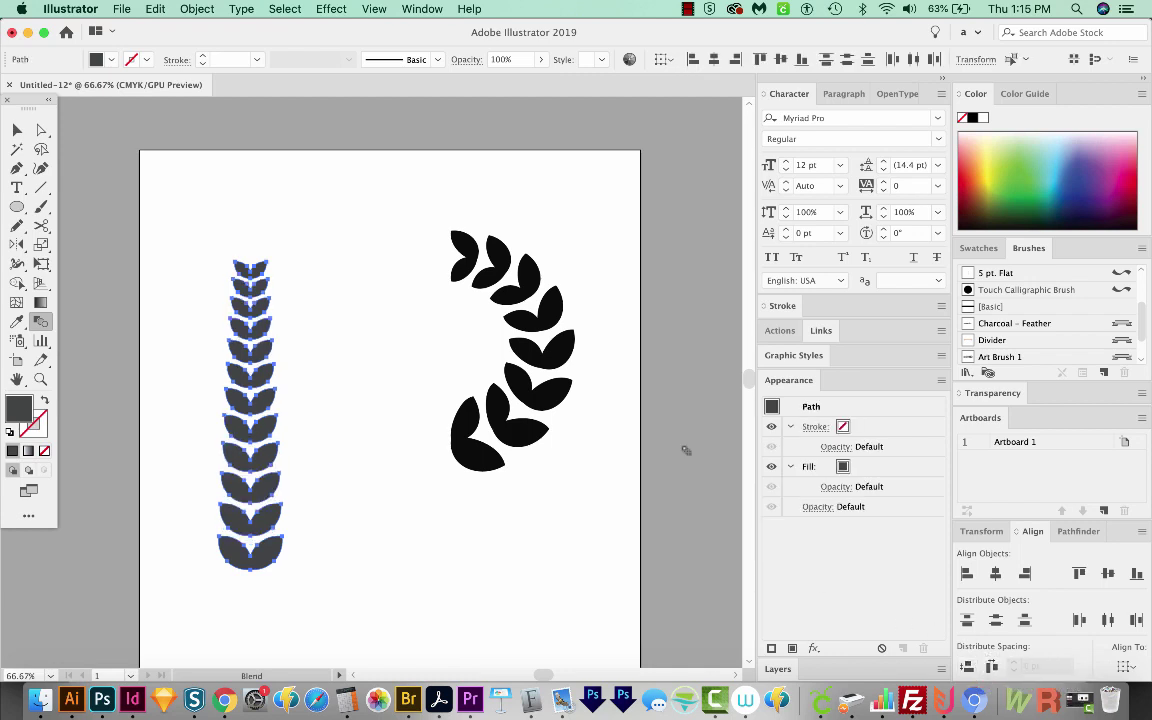
key("v")
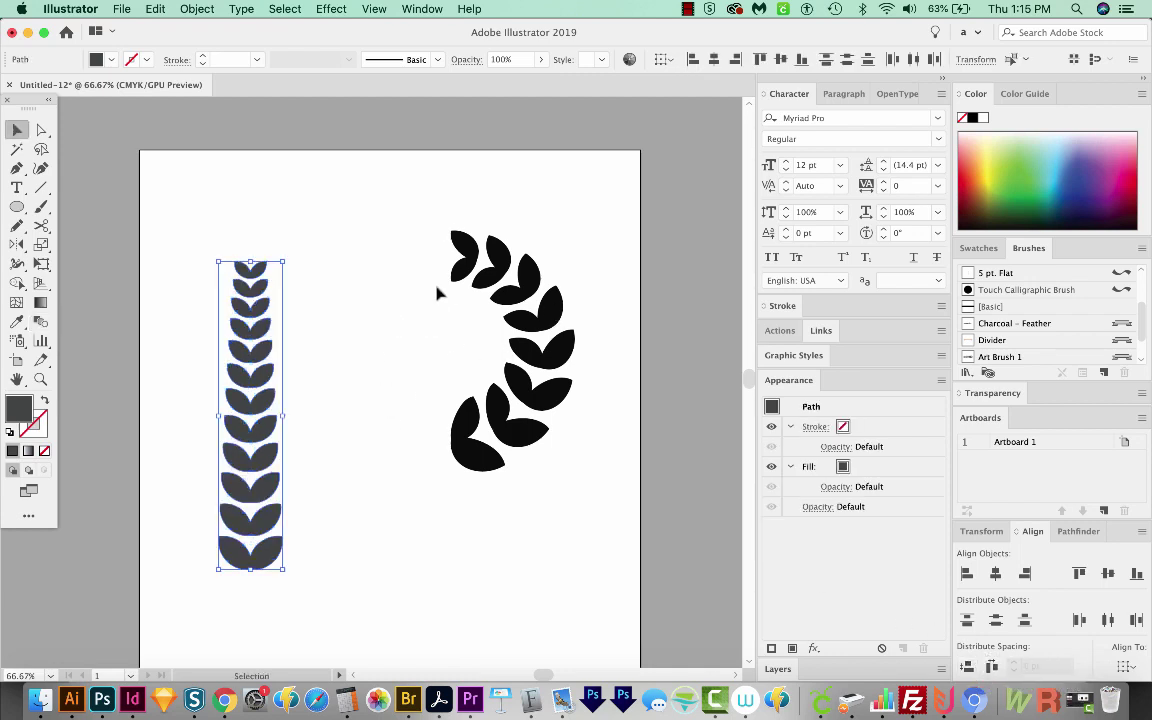
Redefine Art Brush 1 with the new tapered leaf column and apply the change to the existing strokes.
scroll(344, 221, "down", 2)
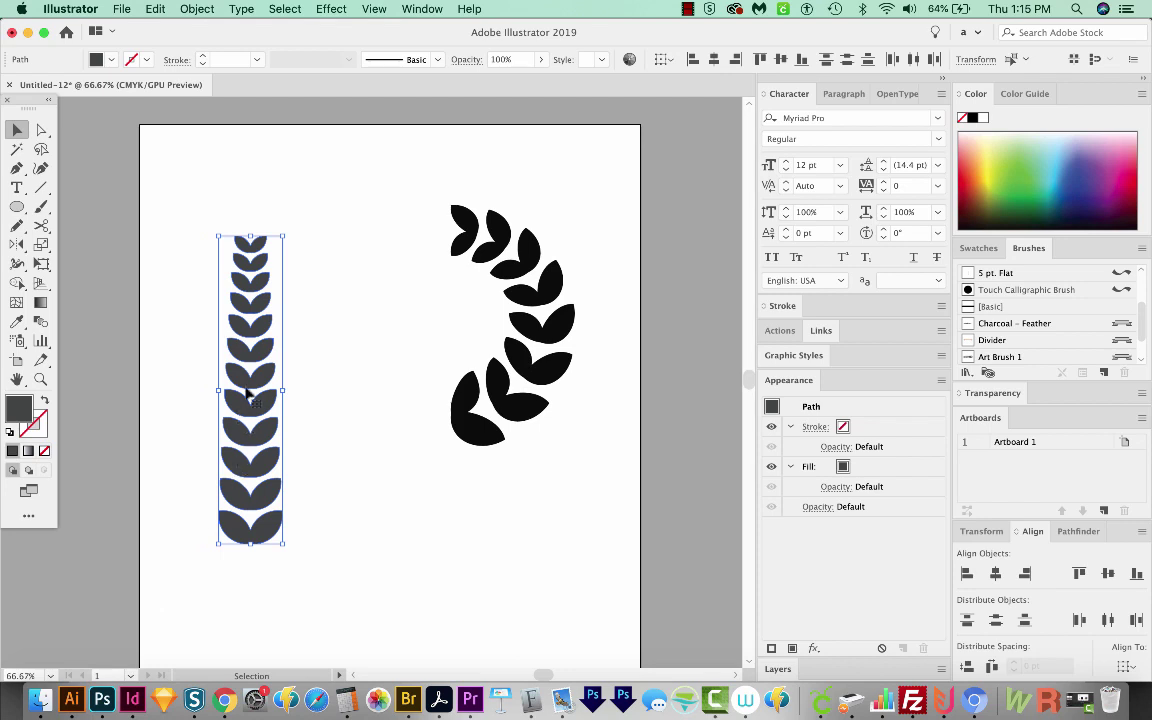
scroll(246, 391, "right", 2)
mouse_move(224, 356)
left_mouse_down("alt")
mouse_move(468, 326)
mouse_move(931, 392)
mouse_move(987, 370)
mouse_move(1000, 348)
mouse_move(984, 348)
left_mouse_up("alt")
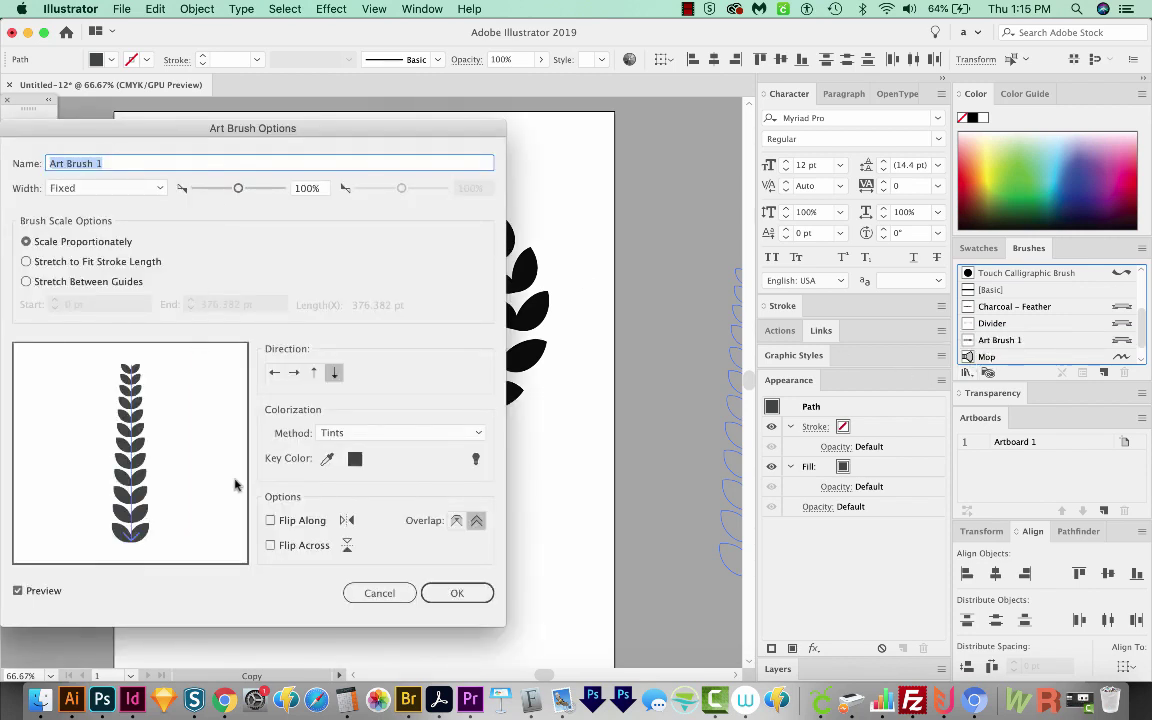
left_click(452, 593)
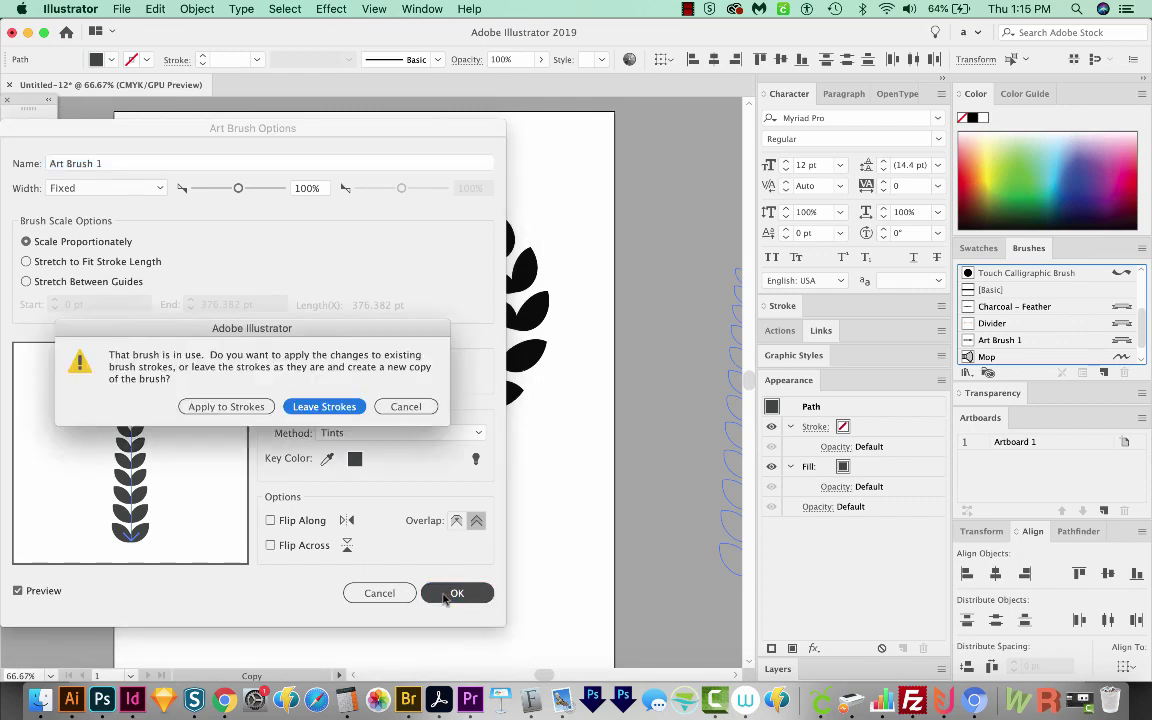
left_click(227, 406)
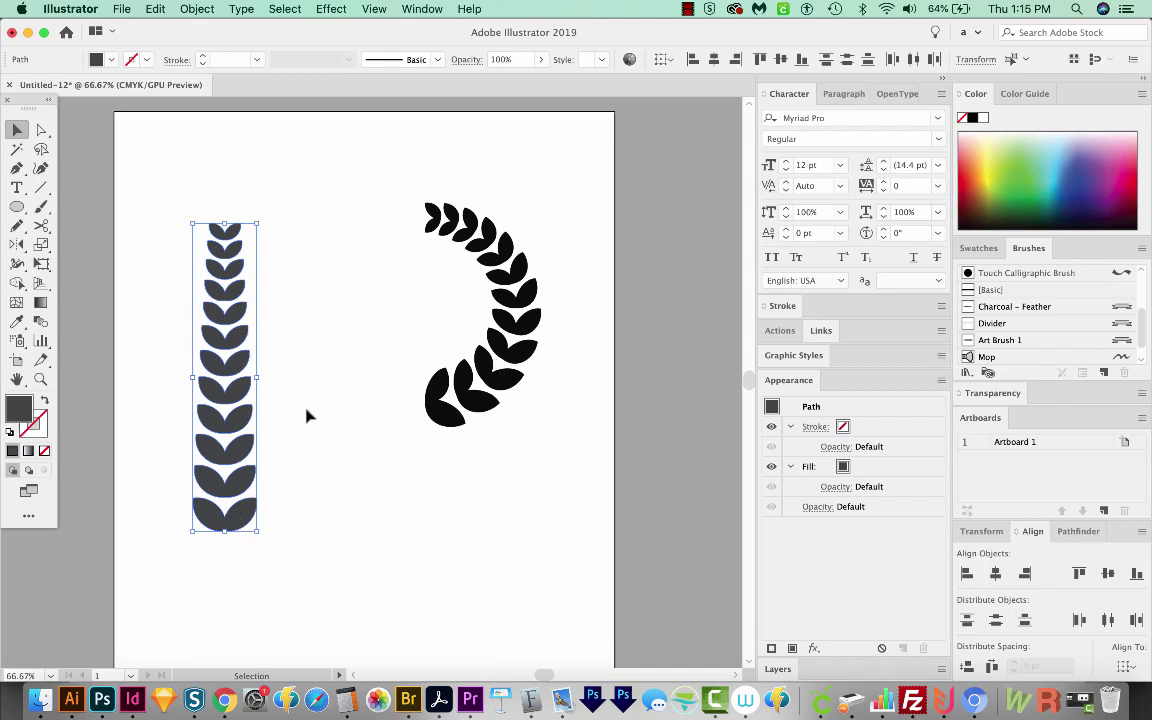
Reflect a copy of the brushed half circle across a vertical axis beside its open side to form a full wreath.
left_click(443, 428)
key("o")
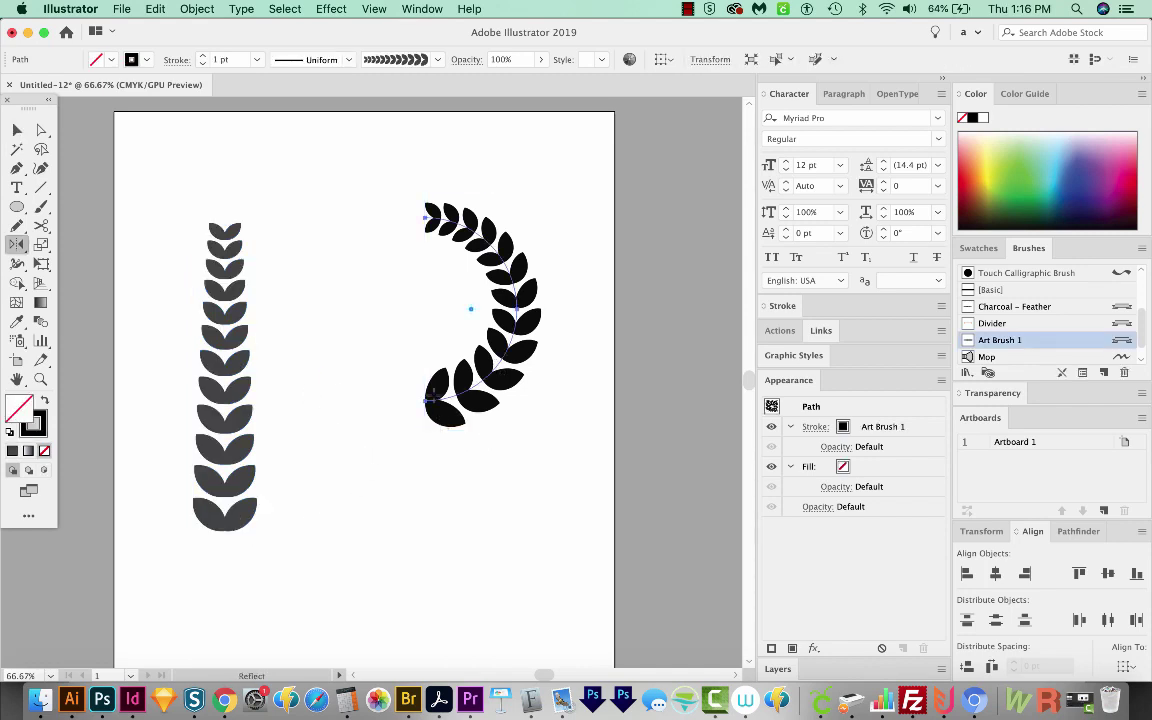
left_click(404, 310, "alt")
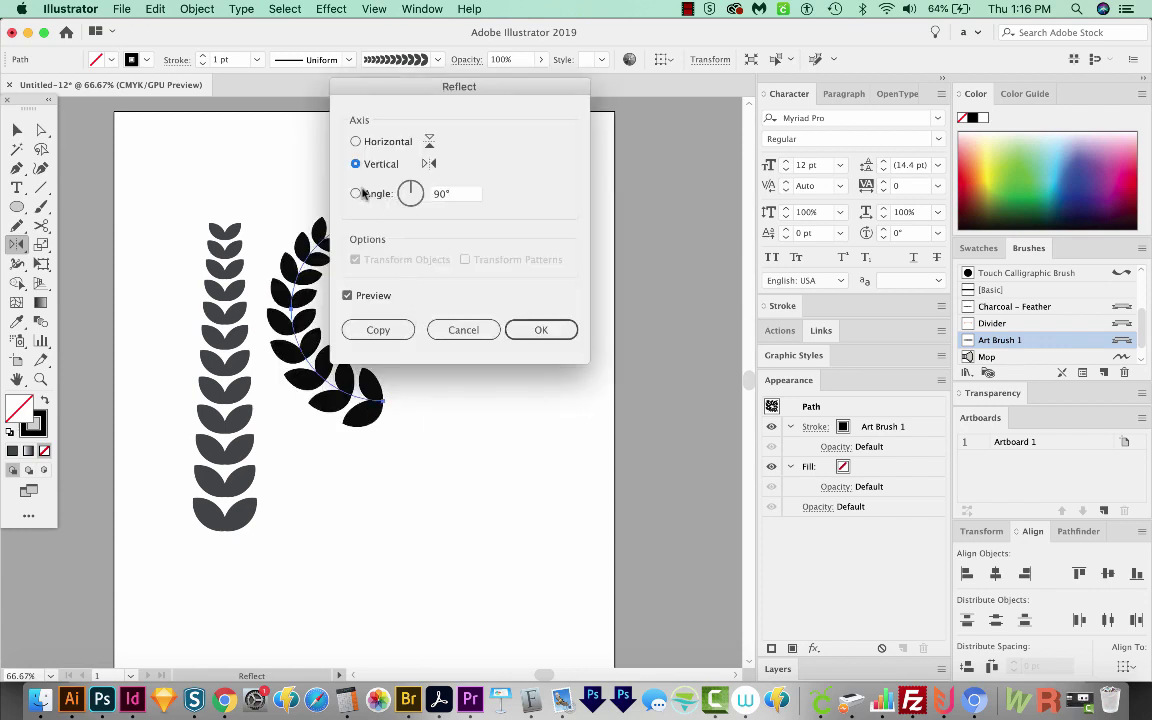
left_click(378, 330)
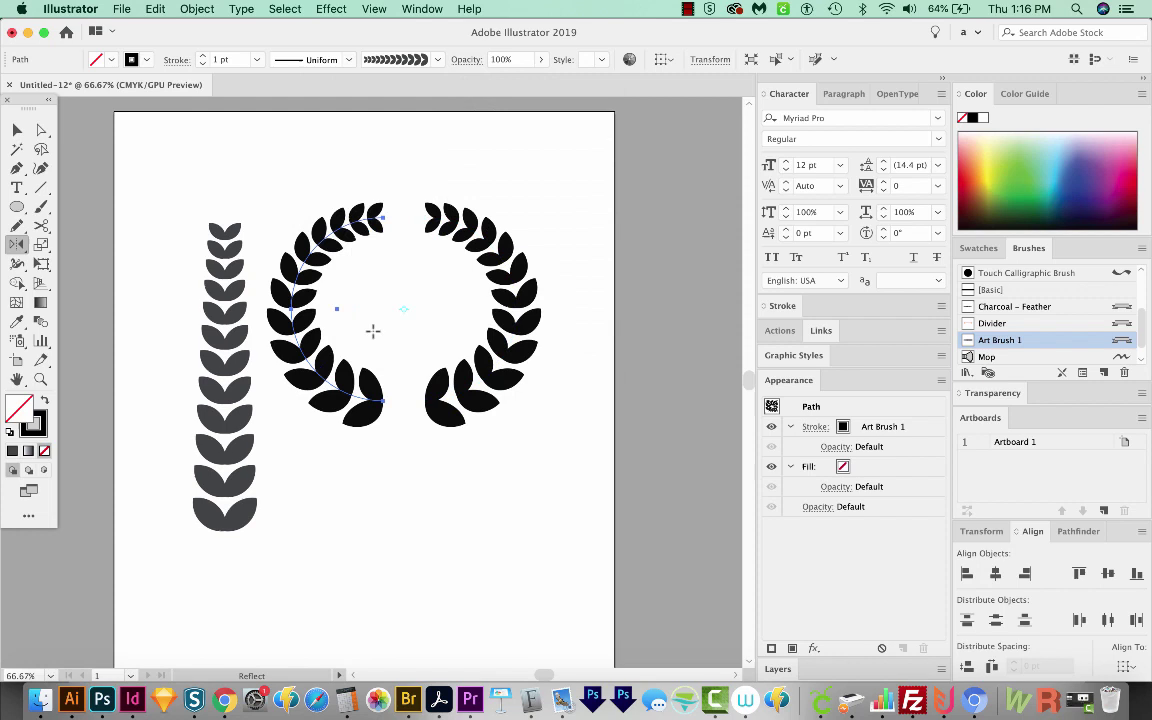
key("v")
left_click(575, 311)
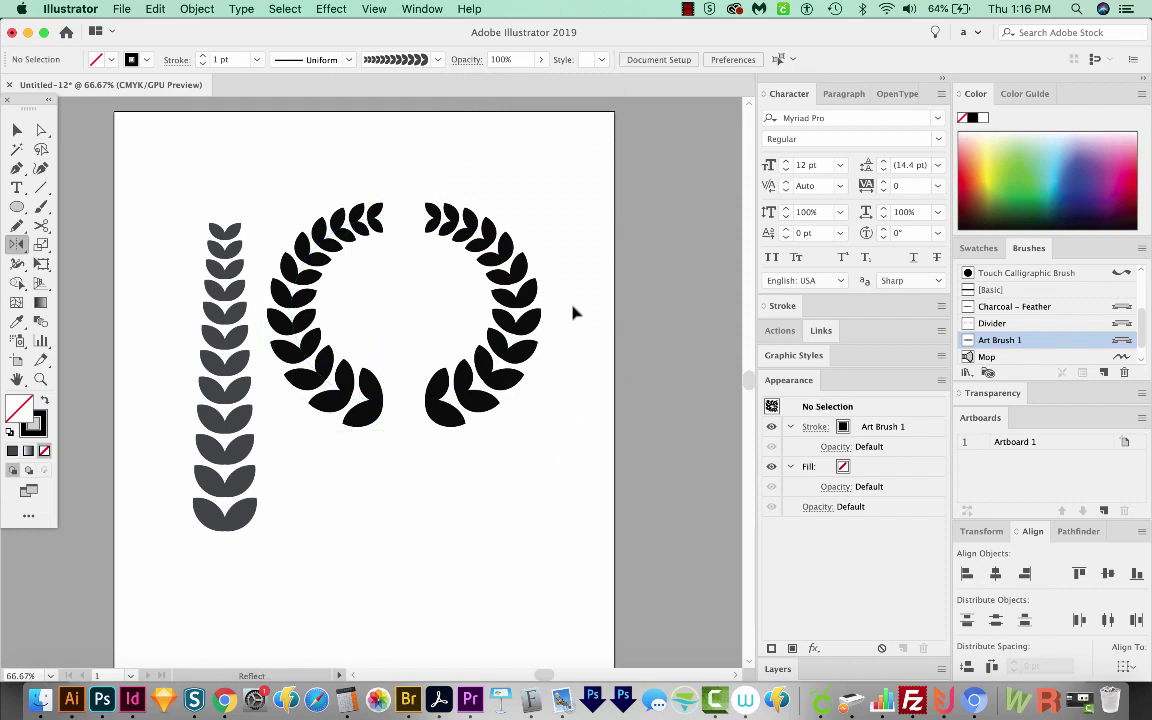
Nudge the right half of the wreath closer to the left half, and match both halves to the leaf column's dark gray.
left_click(516, 367)
key("Left")
key("Left")
key("Left")
key("Left")
key("Left")
key("Left")
key("Left")
key("Left")
key("Left")
key("Left")
key("Left")
key("Left")
key("Left")
key("Left")
key("Left")
key("Left")
key("Left")
key("Left")
key("Left")
key("Left")
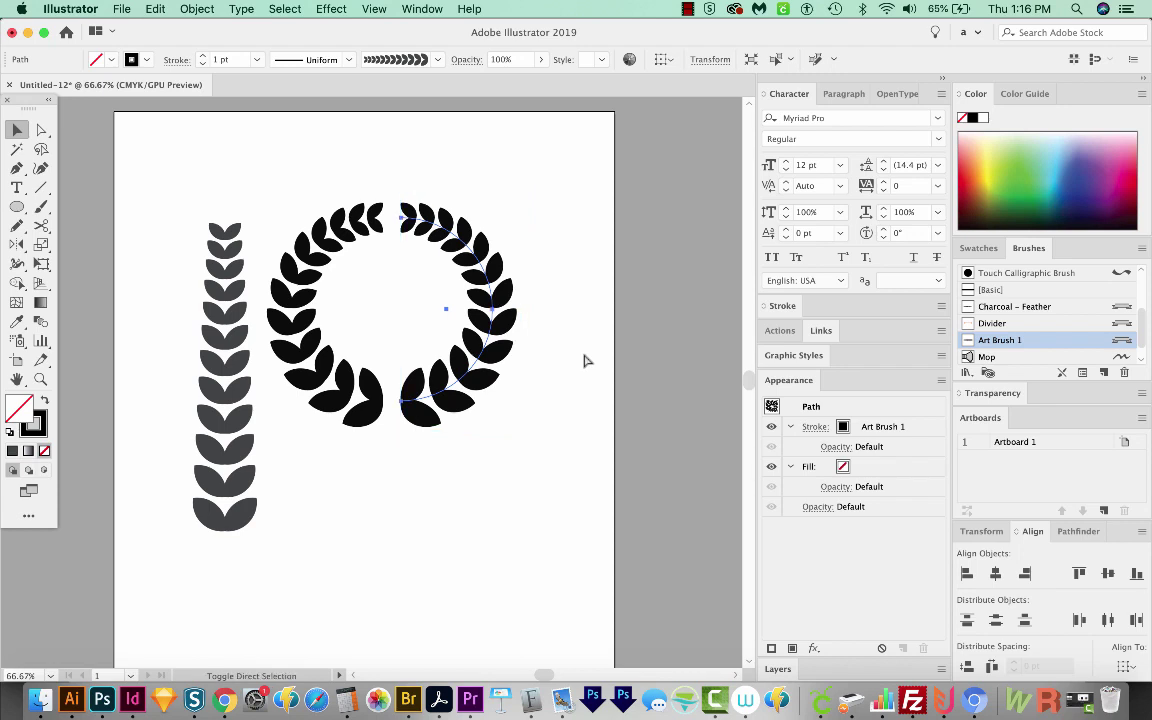
key("super+shift+a")
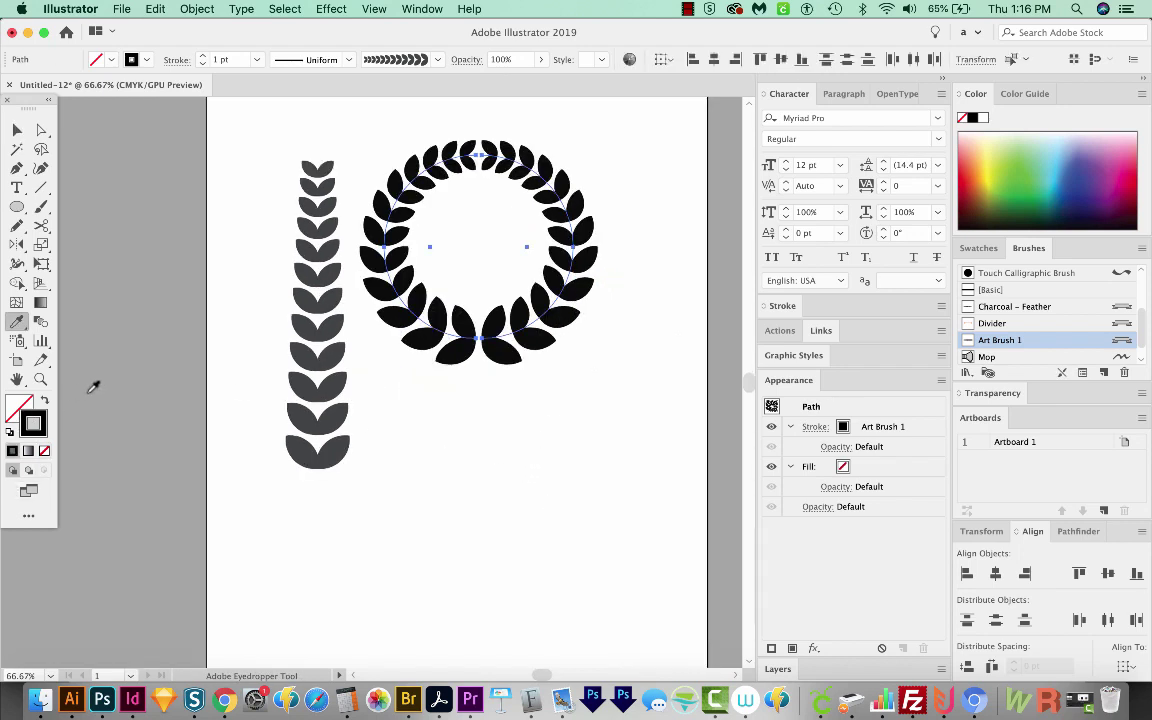
left_click(304, 411)
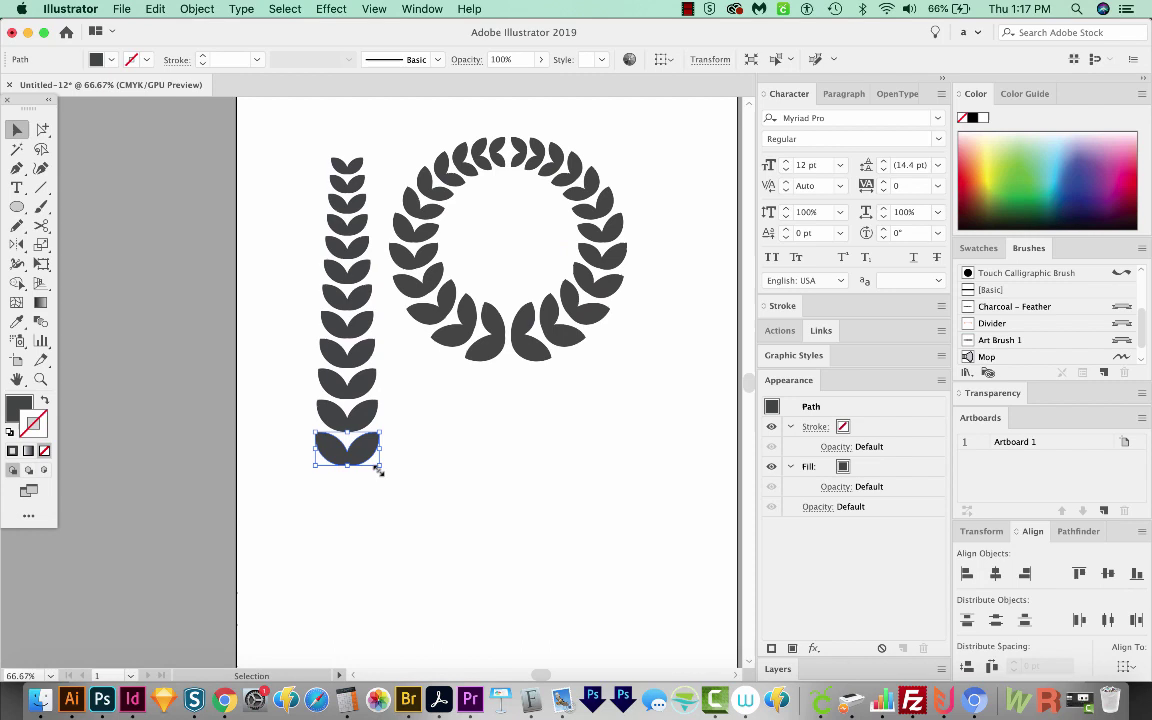
Copy the column's lowest leaf shape to empty space below the wreath and stack evenly spaced copies upward into a column of 11.
scroll(489, 540, "down", 3)
scroll(489, 540, "right", 2)
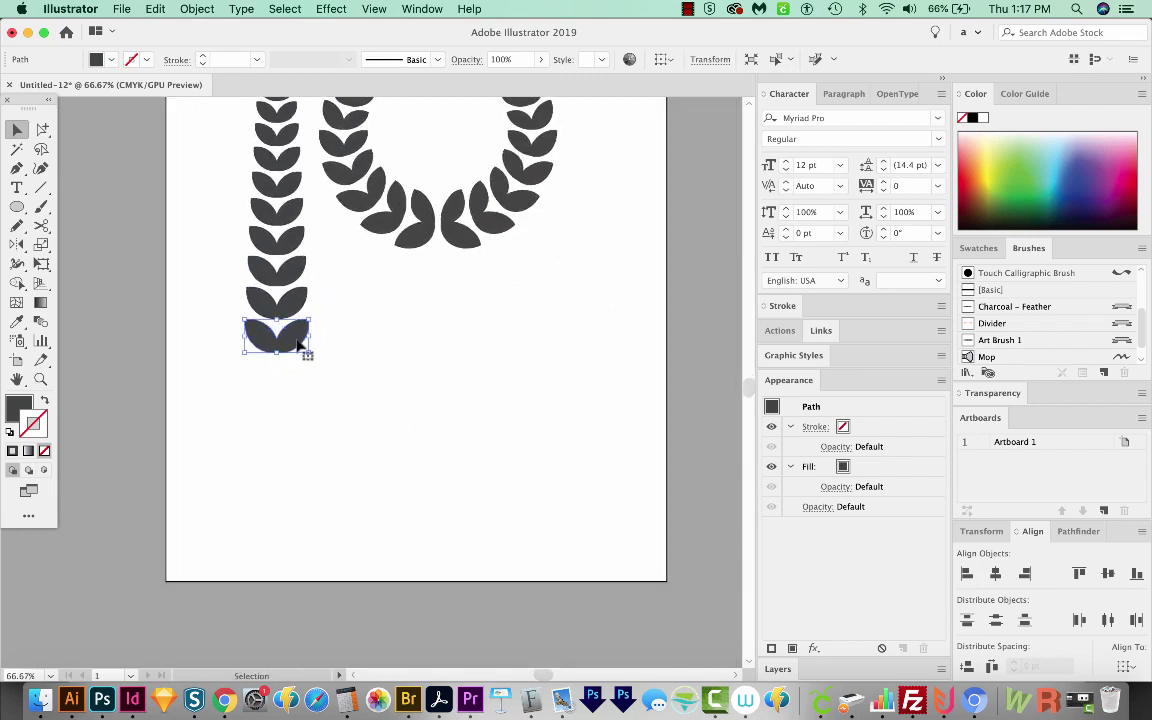
left_click_drag(298, 345, 457, 505)
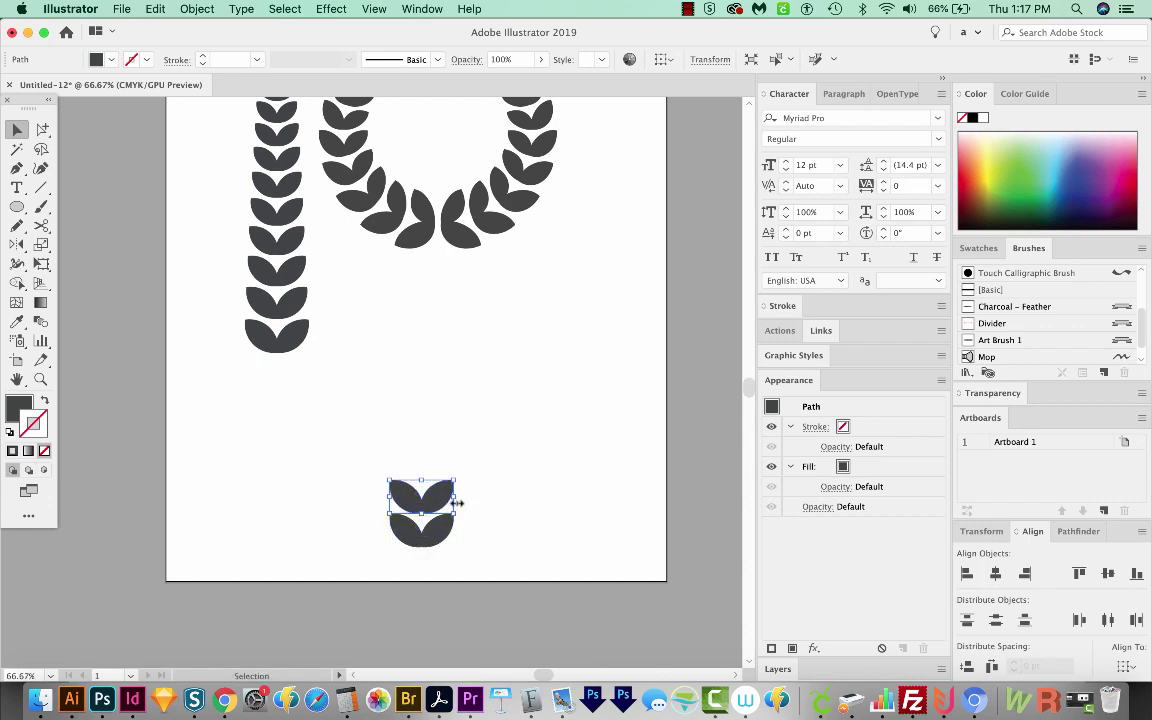
key("super+d")
key("super+d")
key("super+d")
key("super+d")
key("super+d")
key("super+d")
key("super+d")
key("super+d")
key("super+d")
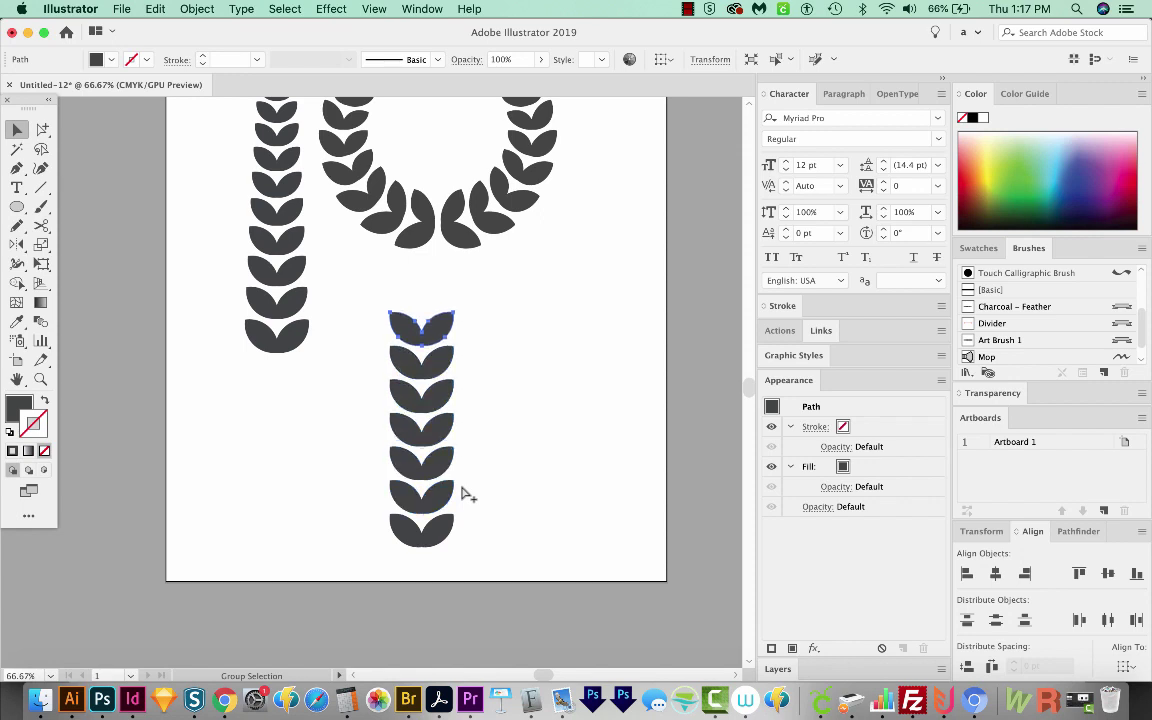
key("super+d")
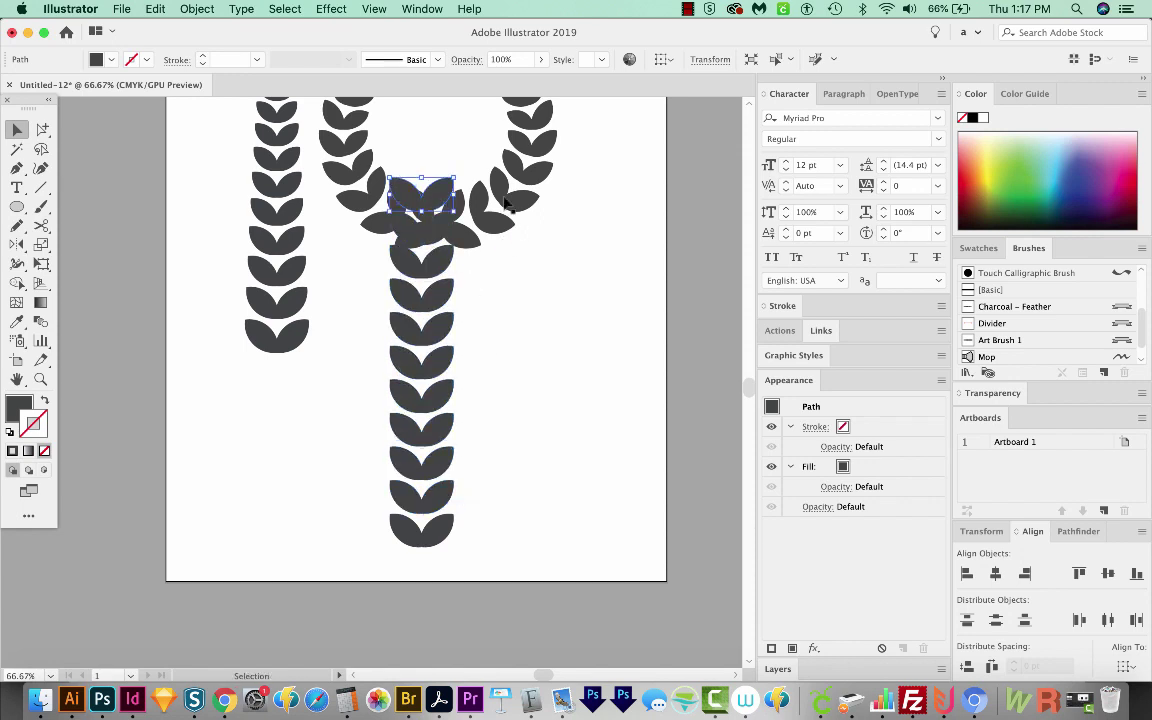
Move both halves of the wreath up and to the right, clear of the new column of equal leaves.
left_click(504, 204)
left_click(370, 190, "shift")
left_click_drag(388, 228, 366, 353)
left_click_drag(343, 238, 542, 203)
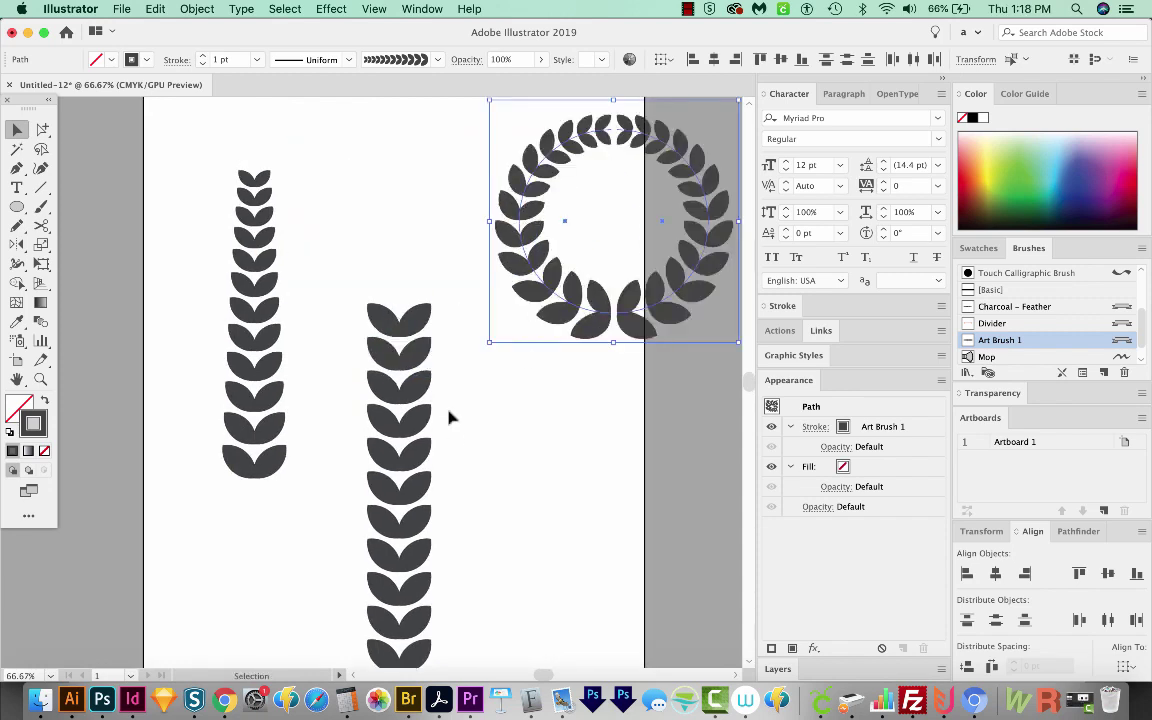
Scale the whole column of equal-sized leaves down proportionally.
left_click_drag(477, 436, 499, 363)
left_click_drag(470, 222, 384, 615)
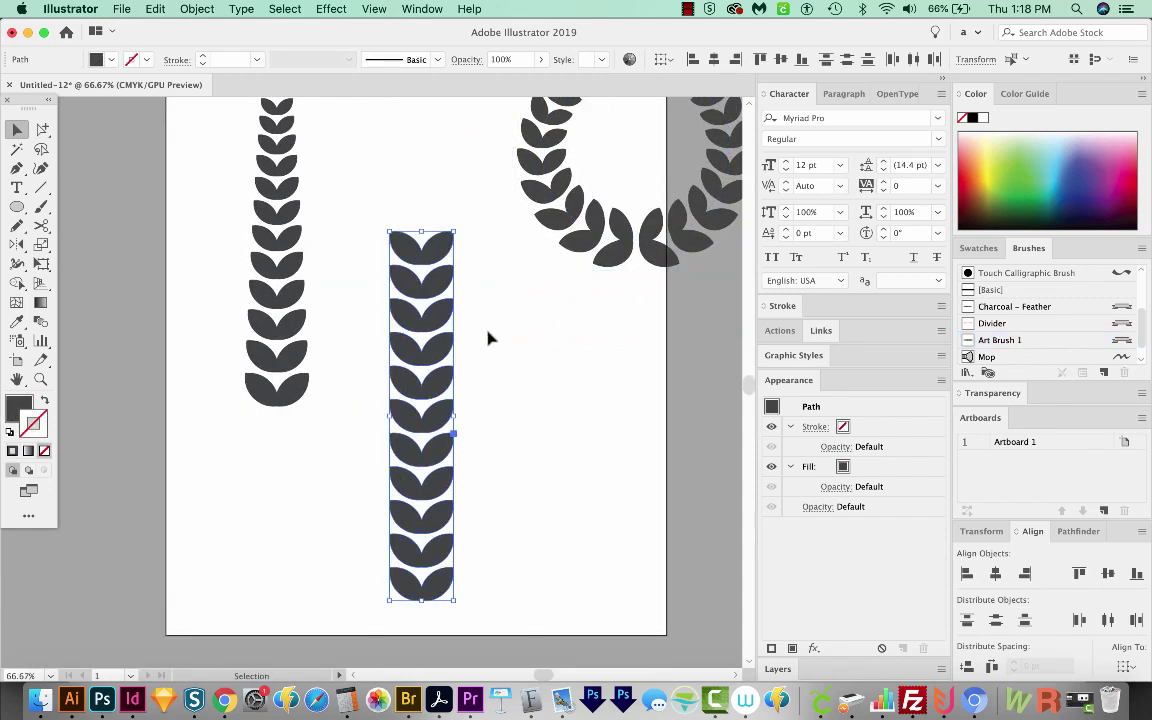
left_click_drag(454, 231, 441, 300)
Rotate the column of equal leaves 90 degrees so it lies horizontally, and group it.
scroll(550, 380, "up", 3)
scroll(553, 473, "right", 2)
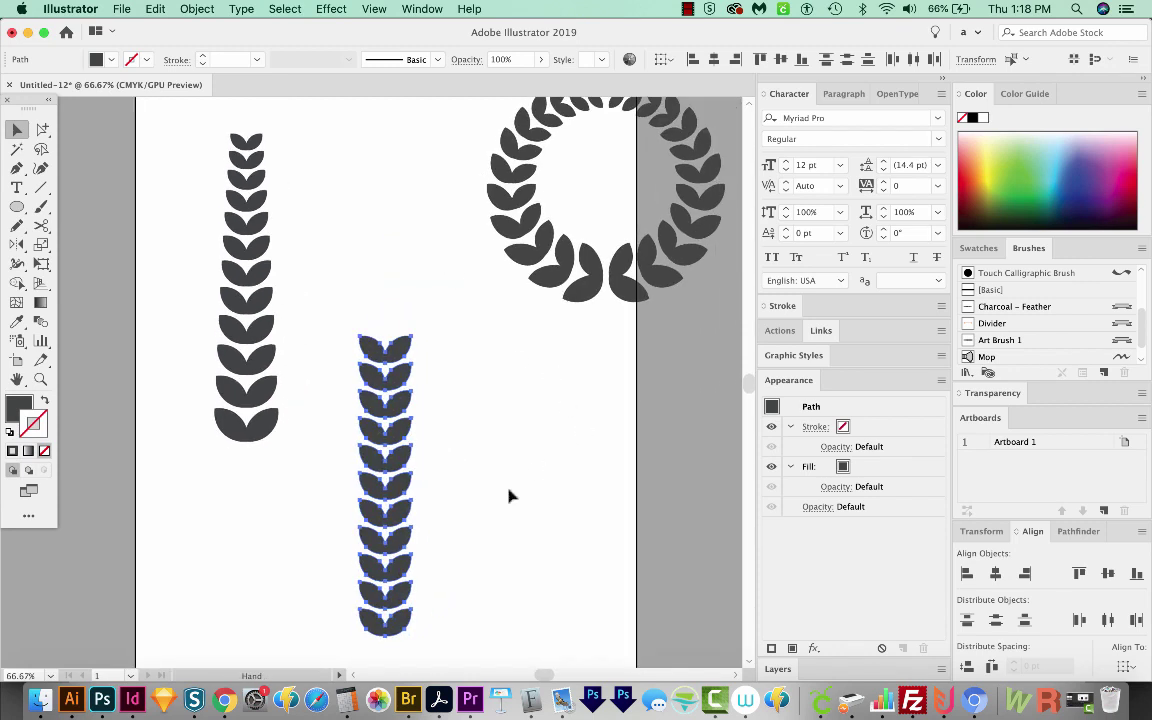
key("e")
left_click_drag(425, 652, 590, 410)
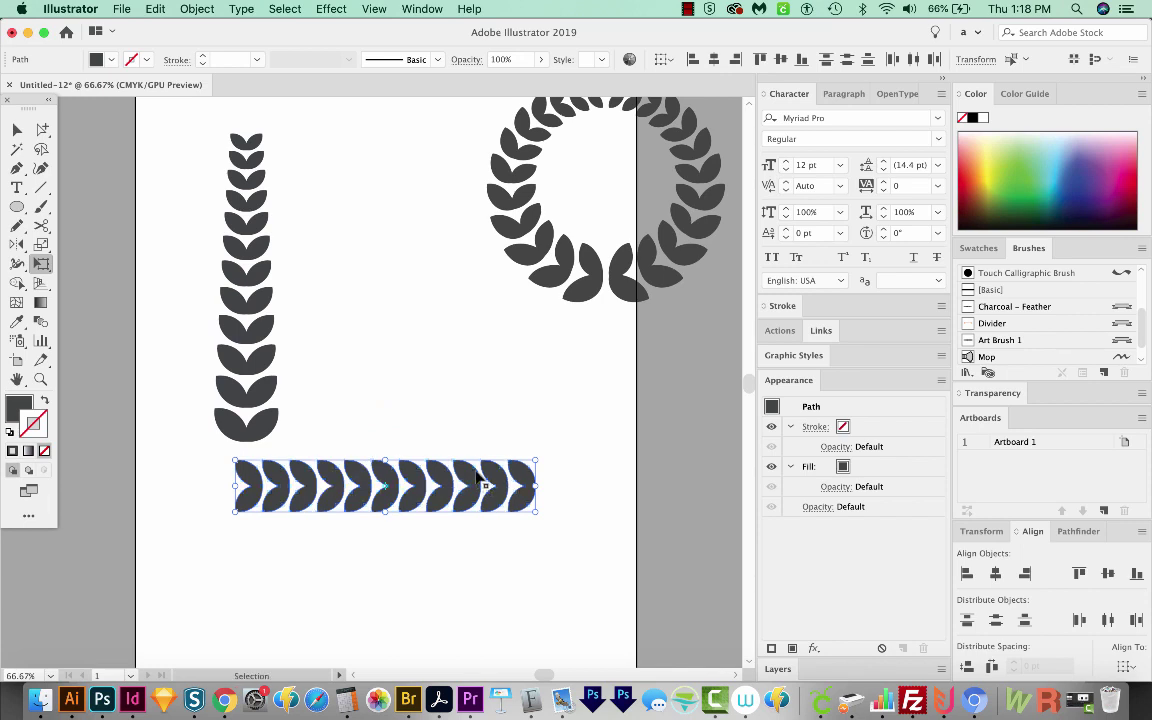
key("super+g")
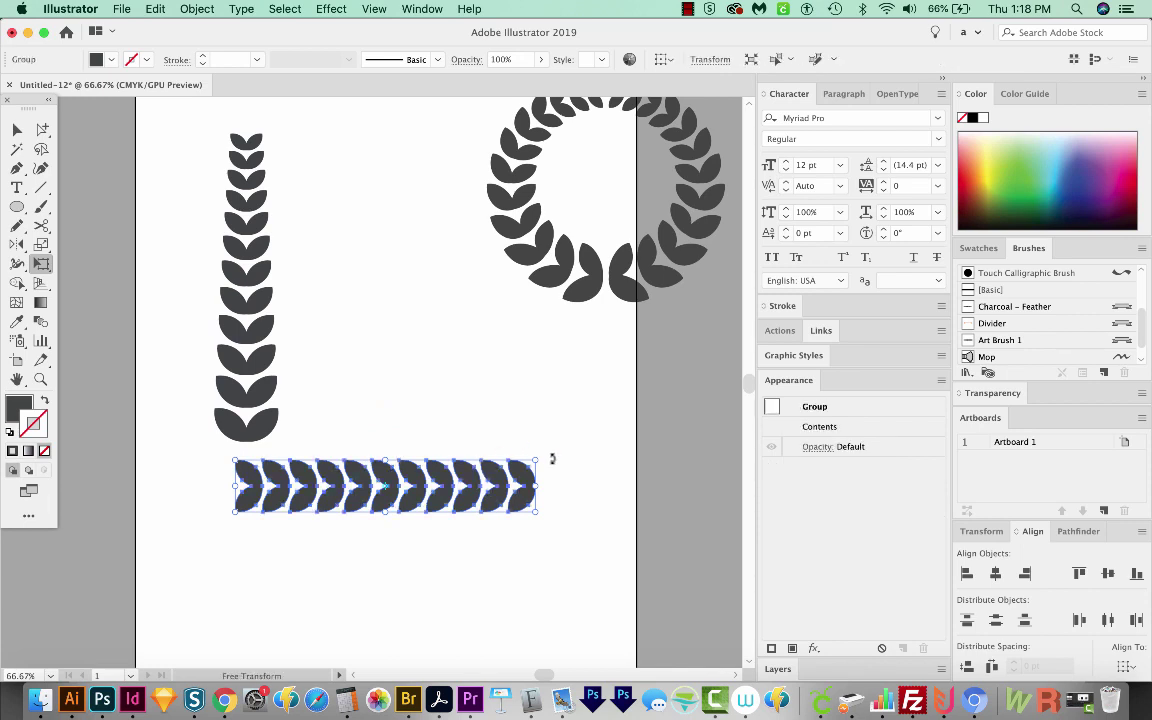
Apply an Arc warp effect with a horizontal bend of -96% to the grouped leaf row.
left_click(332, 9)
mouse_move(459, 250)
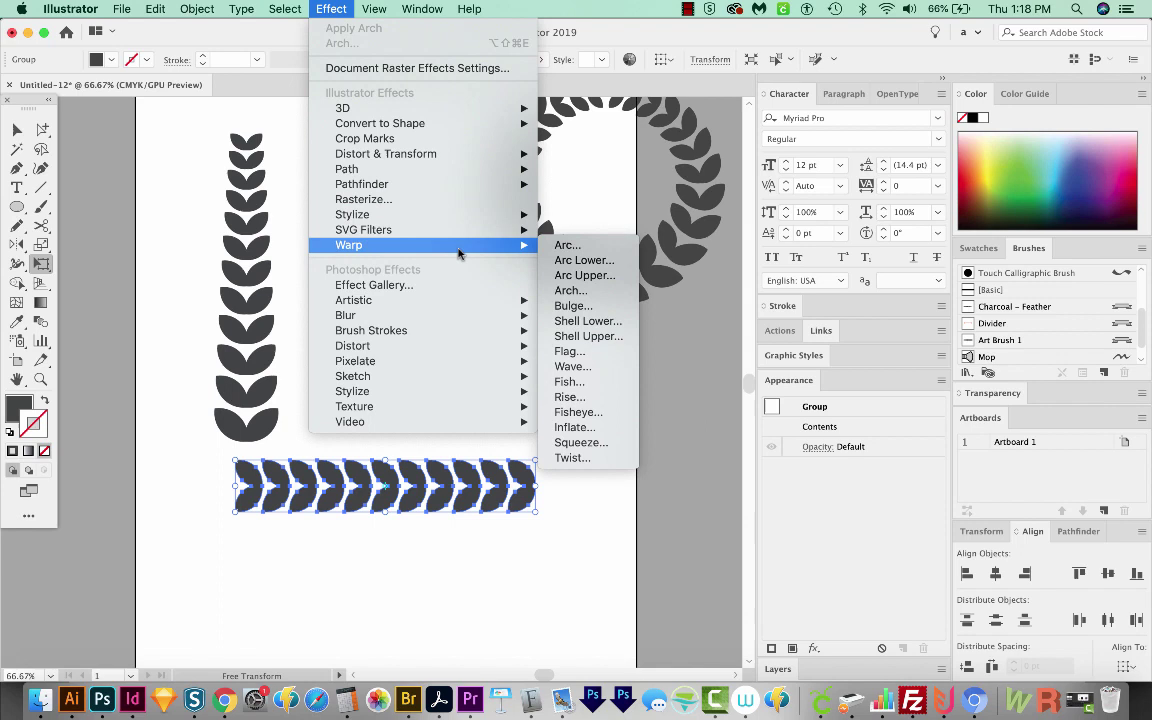
left_click(567, 246)
left_click_drag(869, 242, 759, 252)
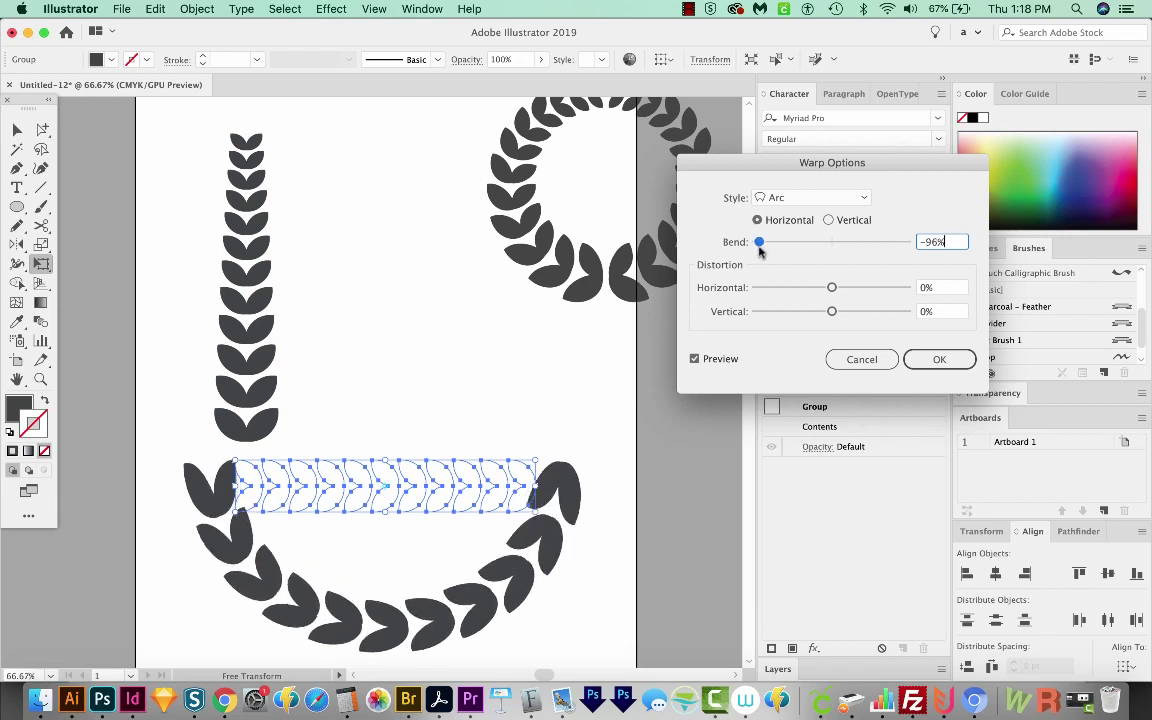
left_click(955, 362)
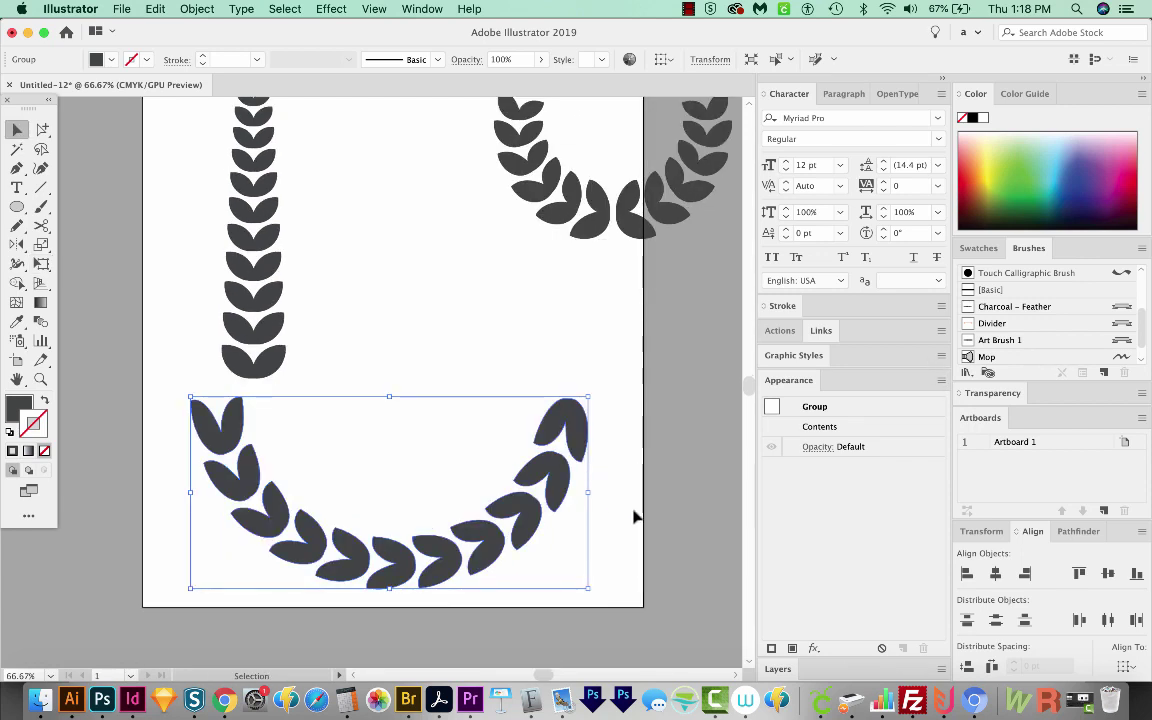
Scale the arched leaf group down proportionally, shift it right, and rotate it 90 degrees clockwise so it opens to the right.
left_click_drag(590, 591, 436, 515)
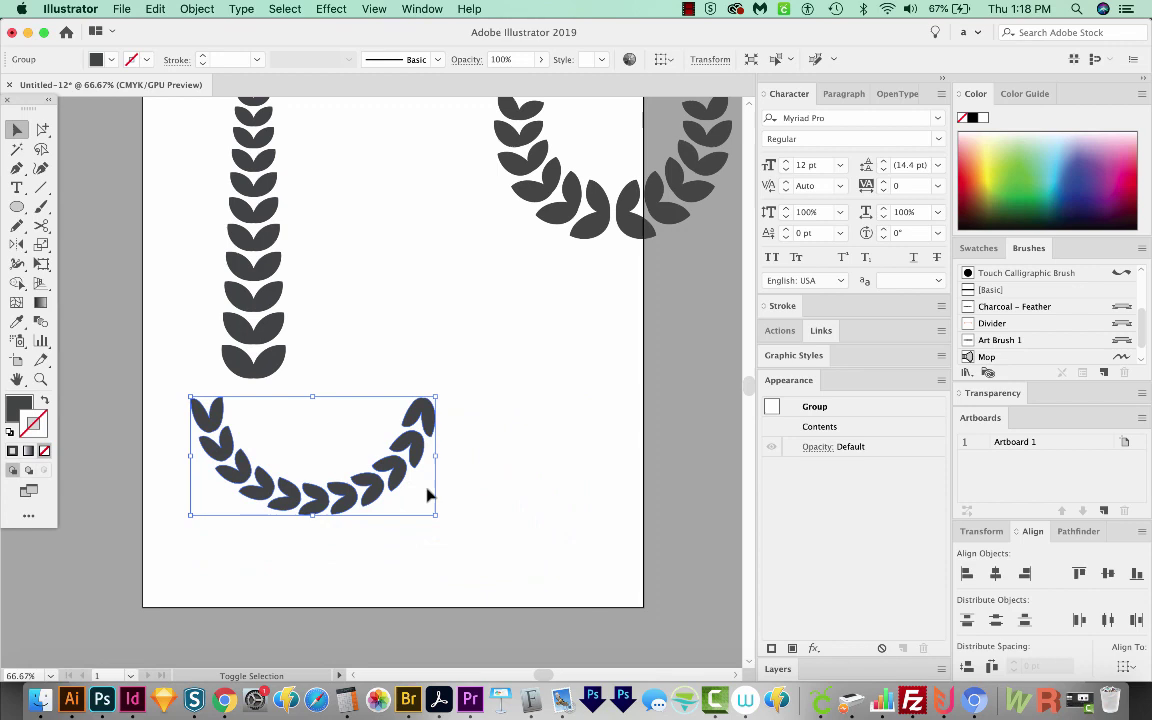
left_click_drag(370, 477, 463, 482)
key("r")
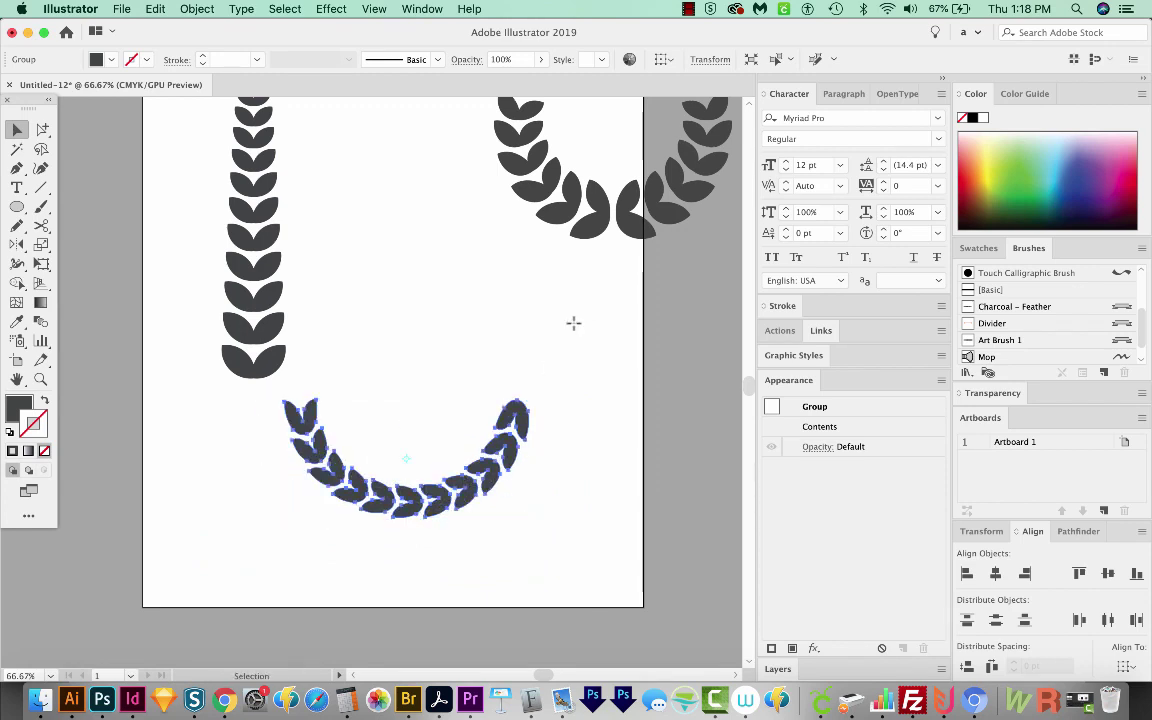
left_click_drag(566, 326, 539, 539)
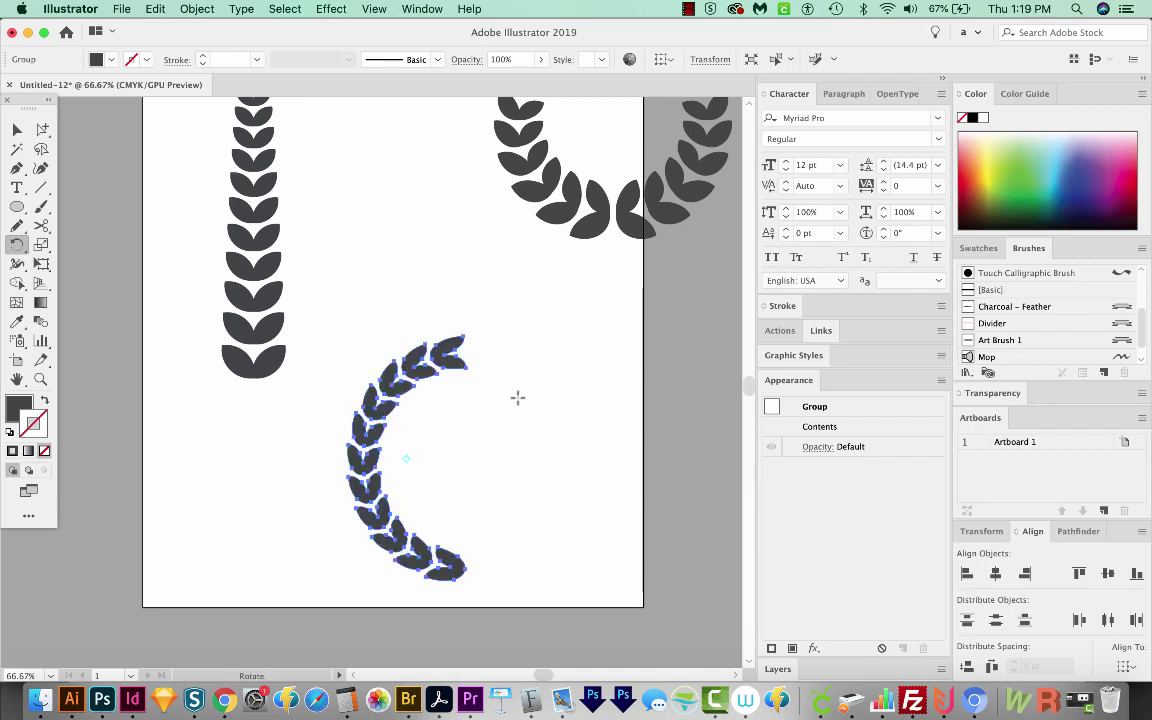
Reflect a copy of the arched leaf group across a vertical axis to complete the second wreath, and clear the selection.
key("o")
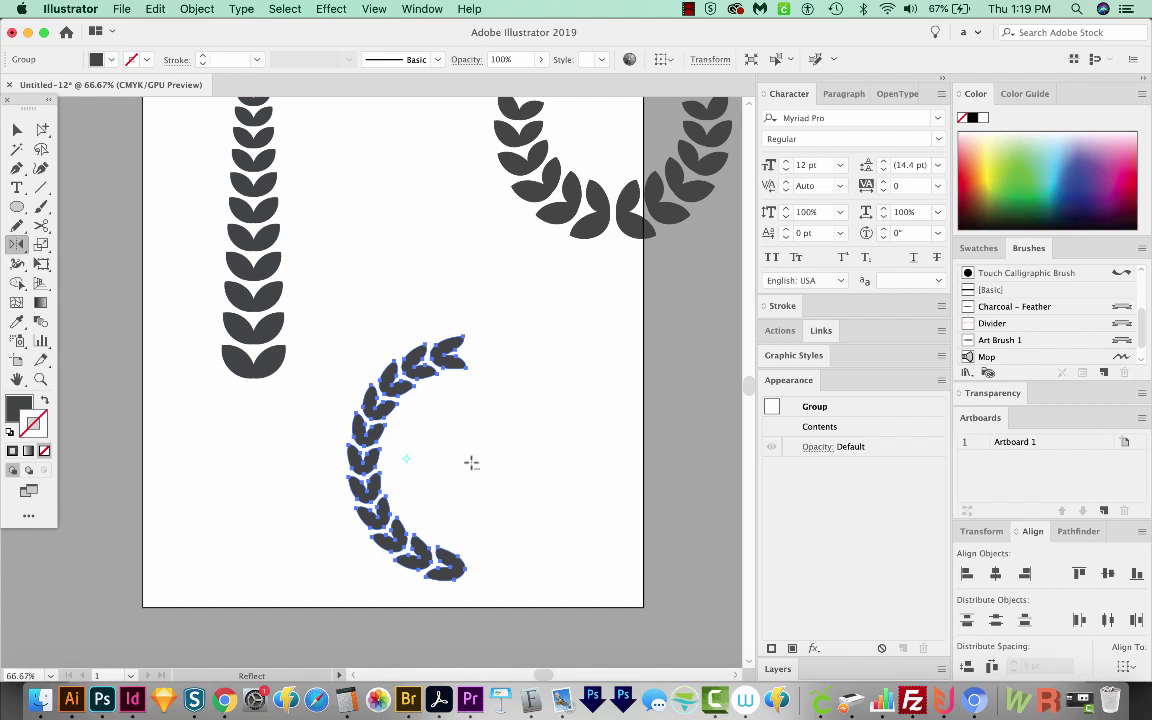
left_click(471, 463, "alt")
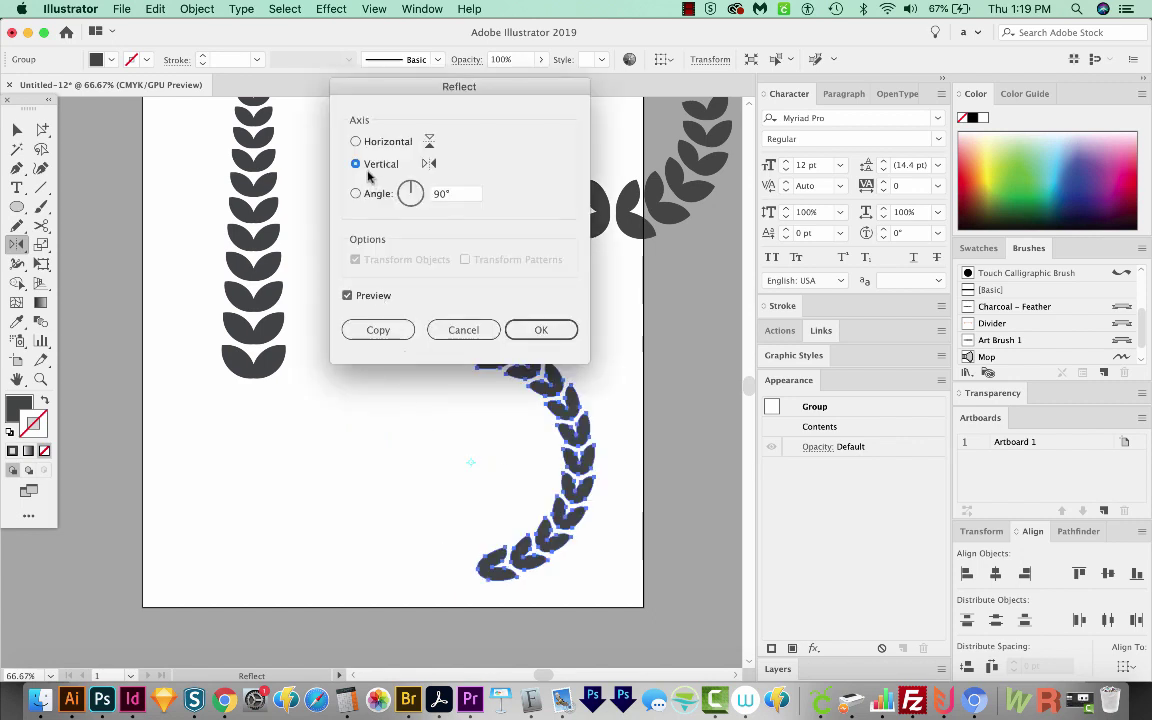
left_click(379, 329)
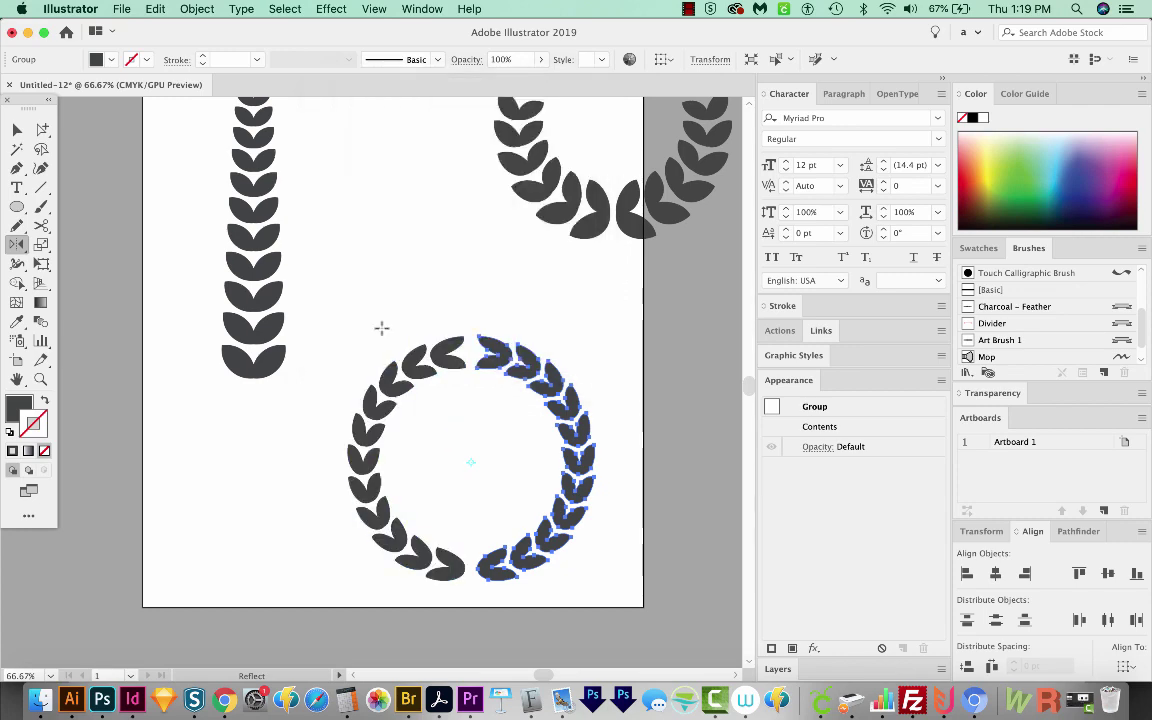
left_click_drag(283, 348, 383, 576)
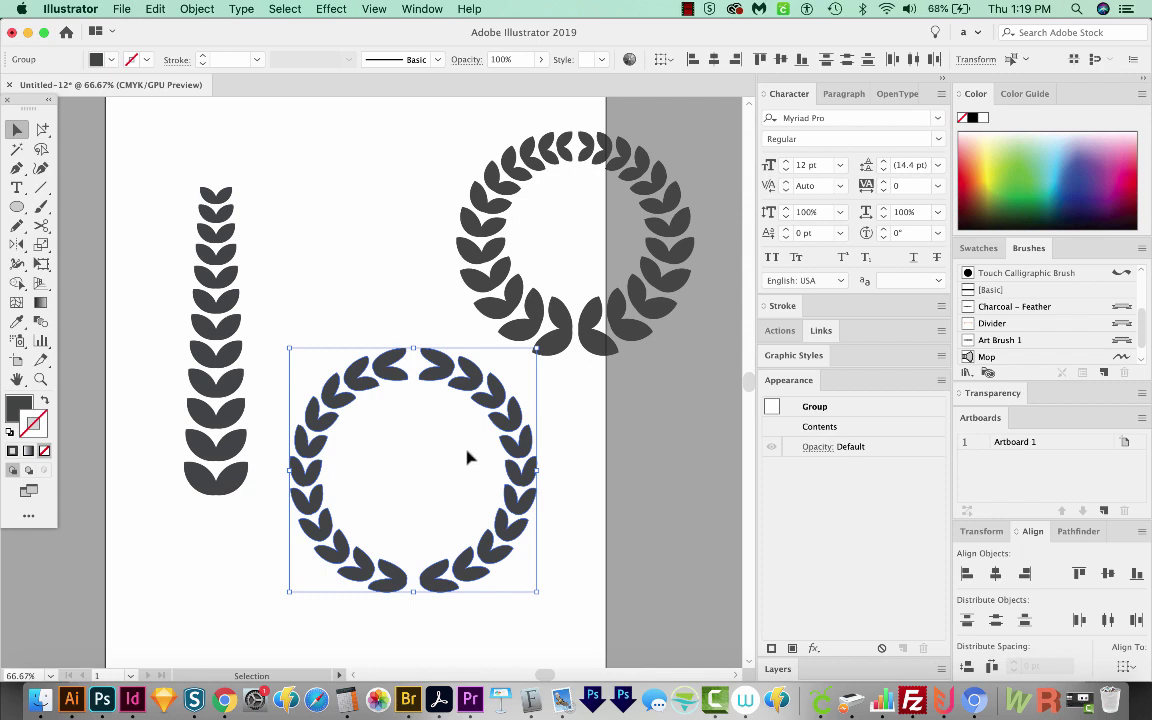
scroll(520, 480, "right", 2)
left_click(570, 500)
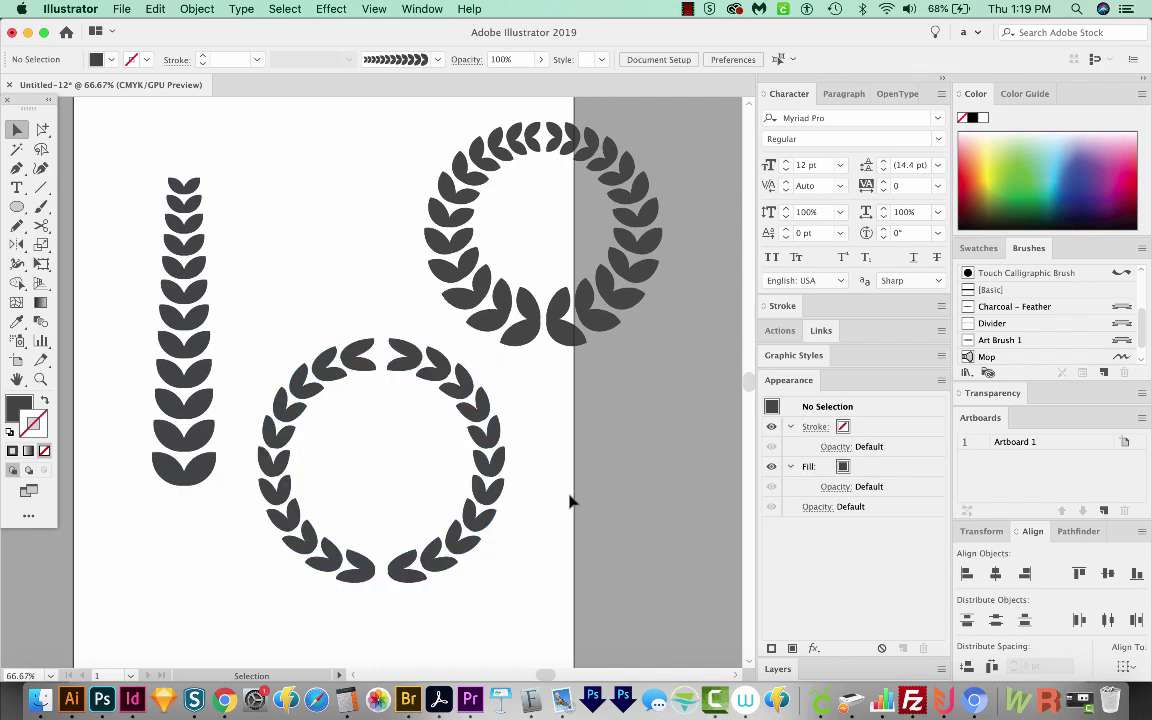
scroll(353, 396, "left", 2)
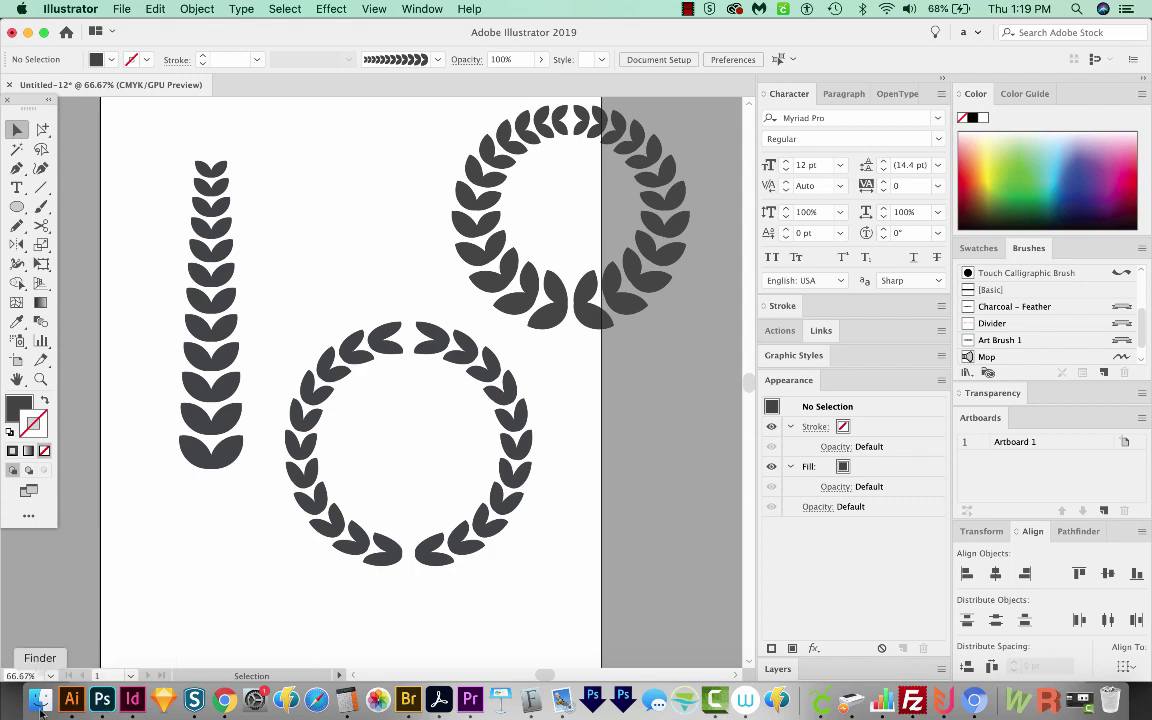
Open Navy Seals.ai and copy the pentagonal anchor badge with the chevrons.
left_click(163, 700)
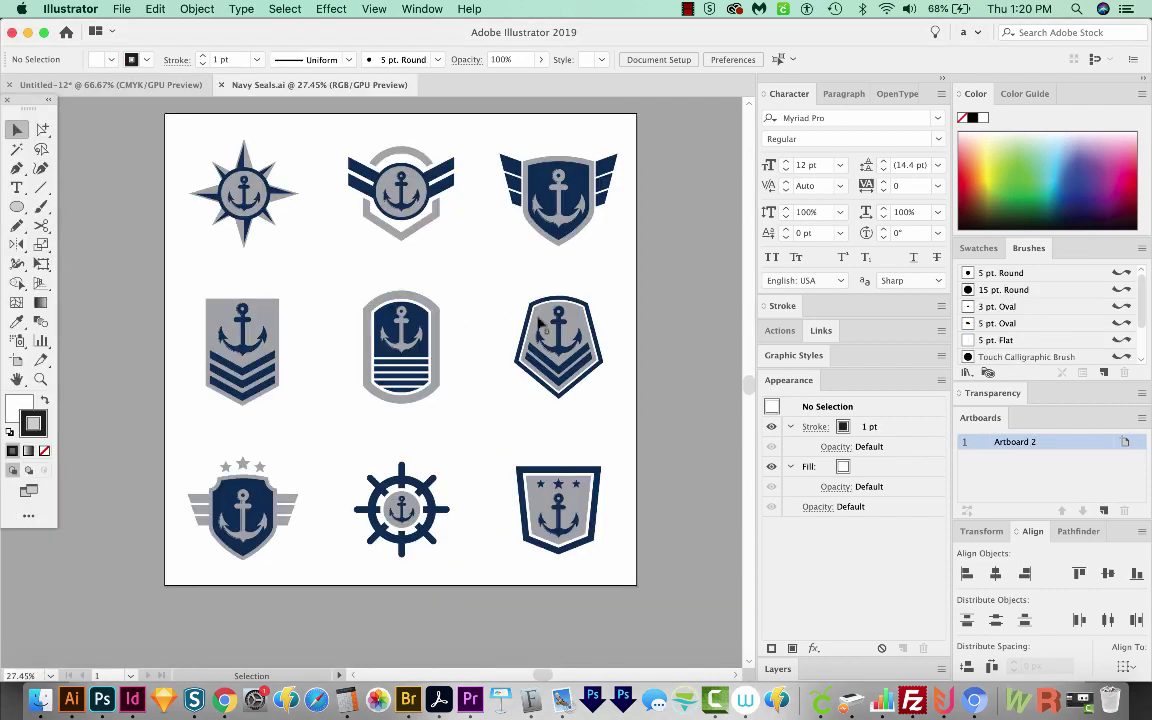
key("a")
left_click_drag(615, 291, 510, 421)
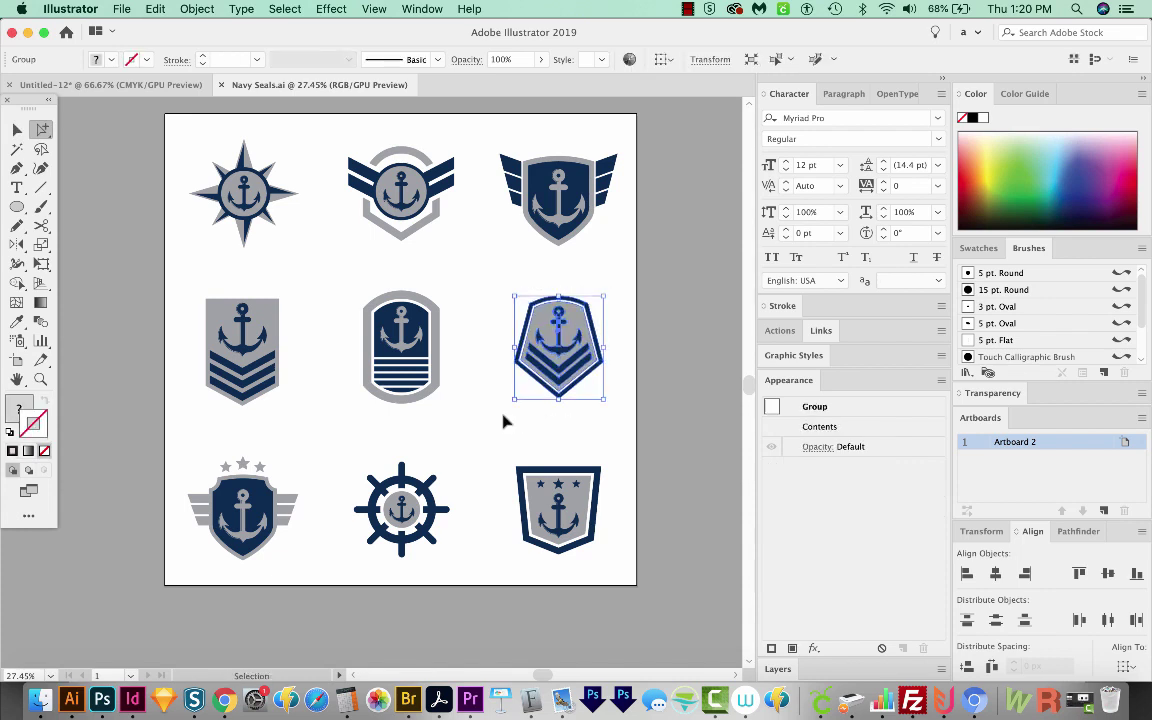
key("super+c")
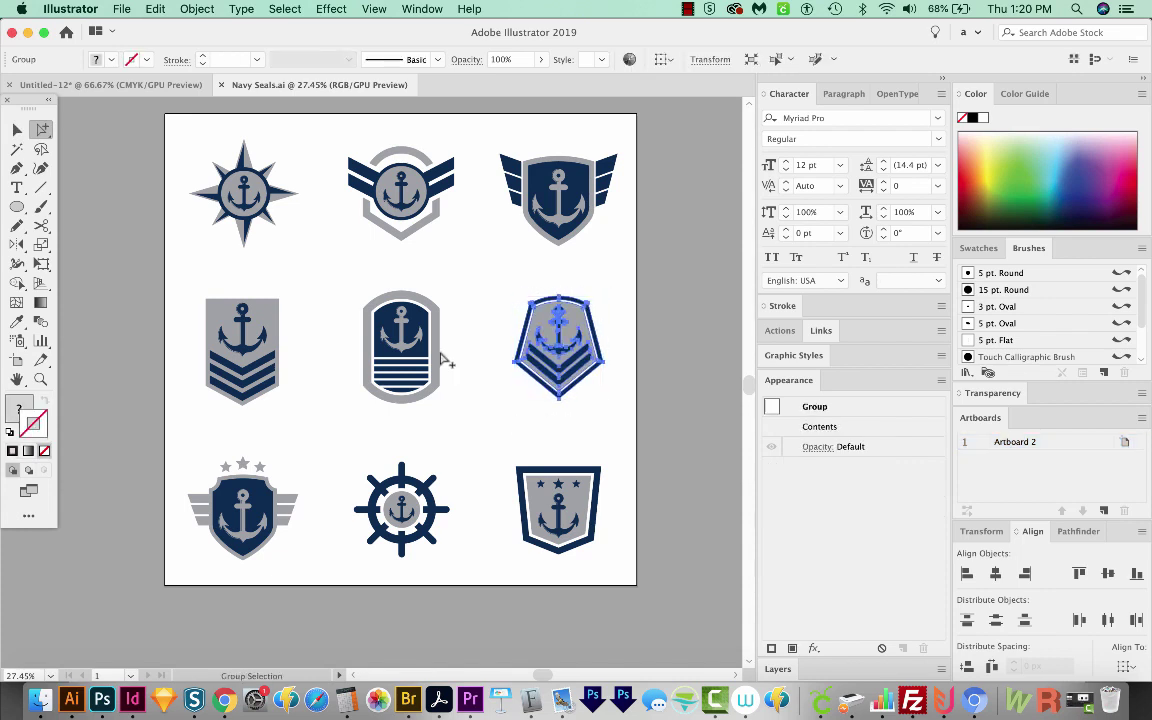
Paste the anchor badge into the Untitled-12 document, scale it down proportionally and place it inside the lower wreath.
key("ctrl+Tab")
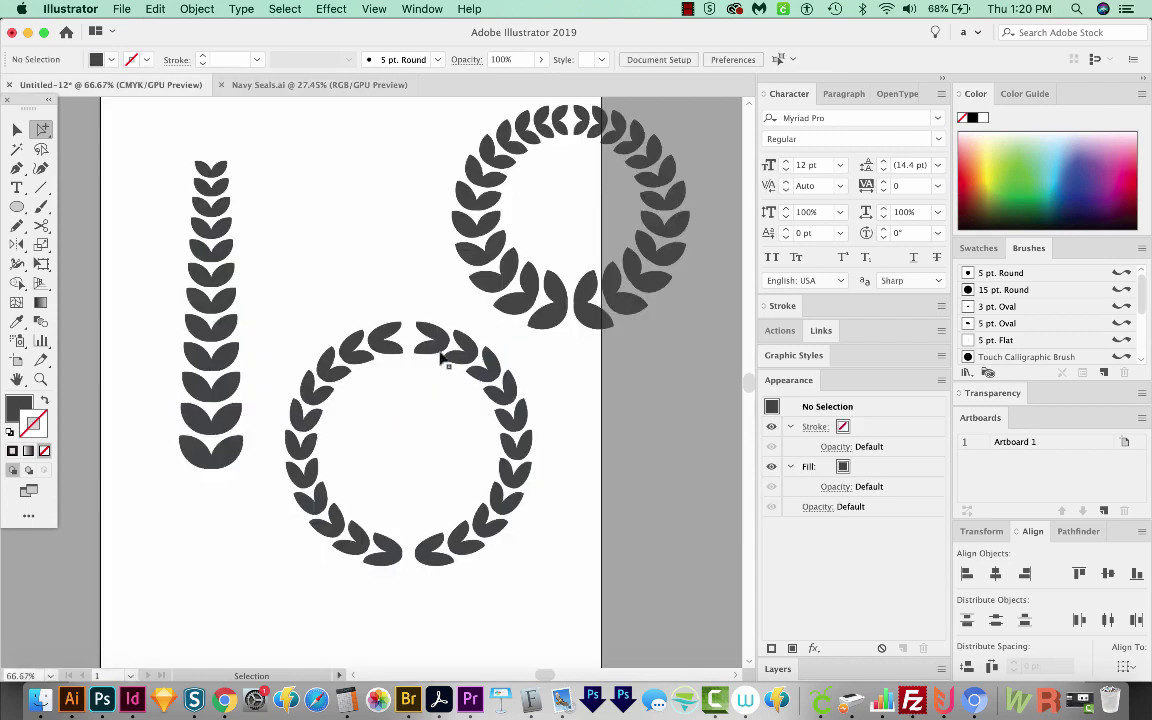
key("alt")
key("ctrl+v")
key("v")
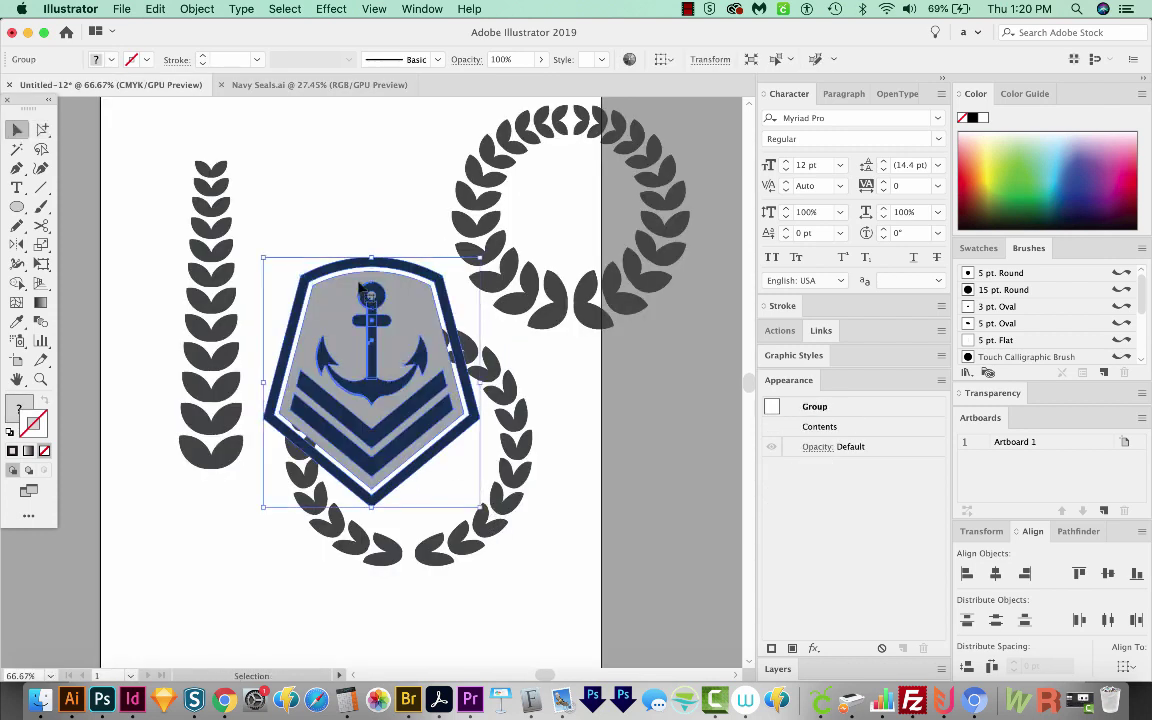
left_click(310, 285)
key("super")
left_click_drag(266, 257, 390, 405)
left_click_drag(445, 481, 418, 497)
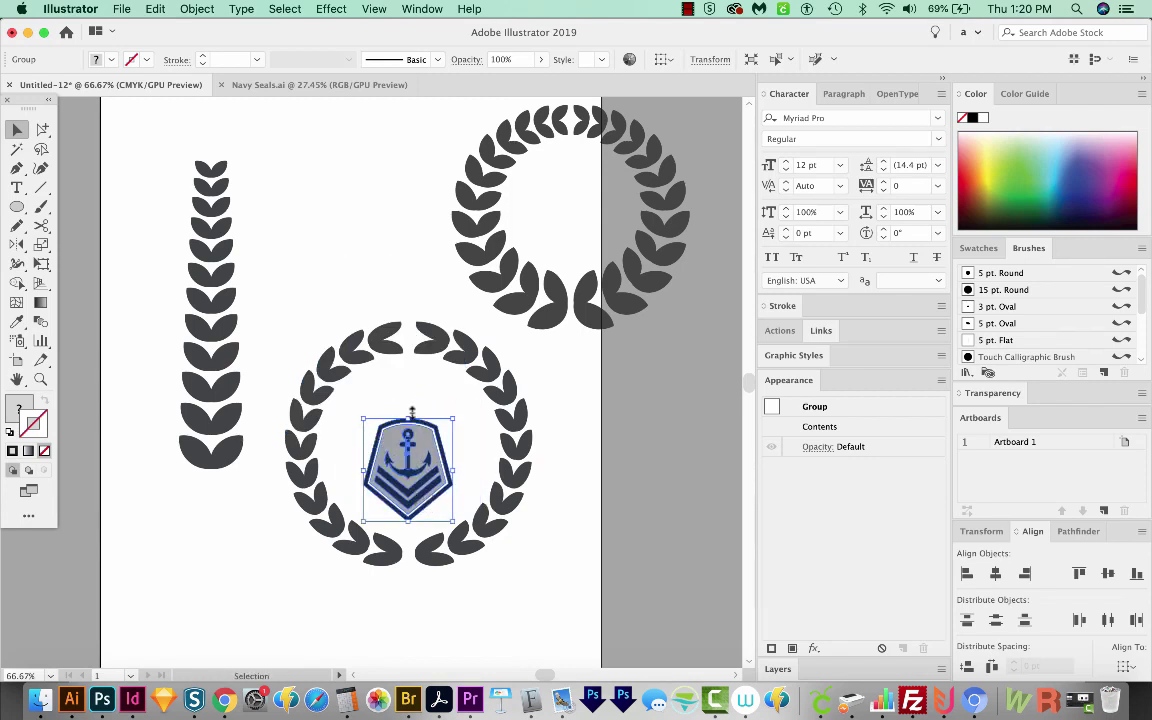
left_click(372, 366)
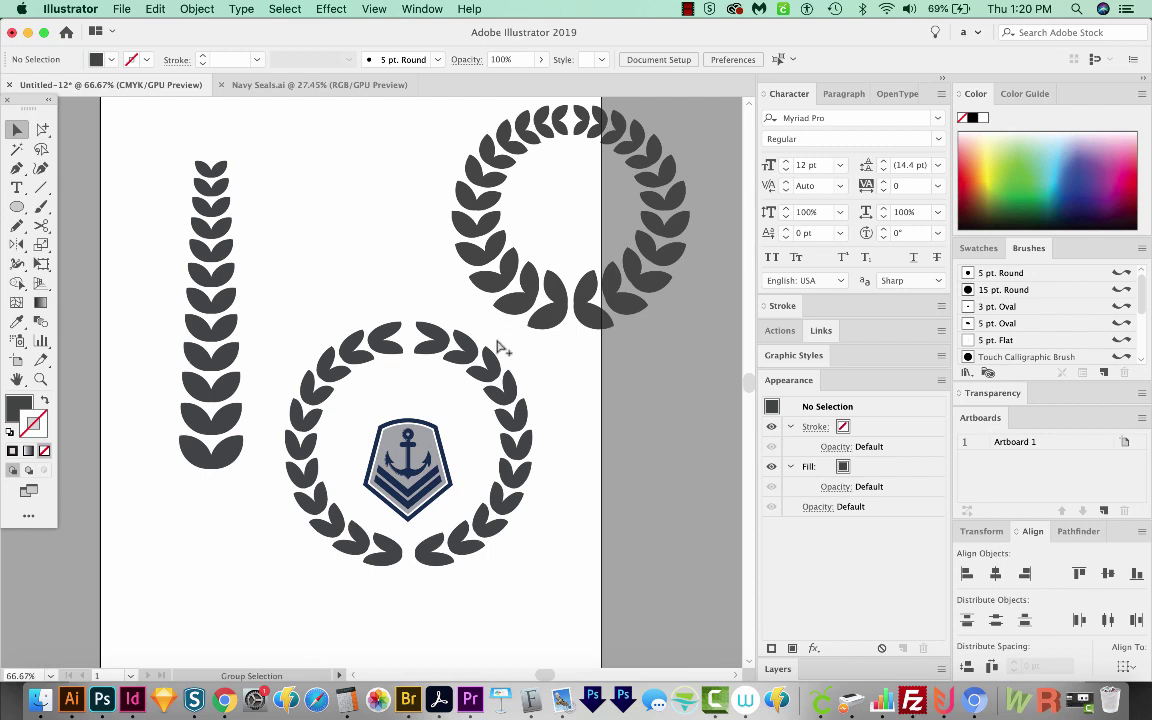
Duplicate the top curve of the badge outline, enlarge it above the badge and swap its navy fill to the stroke.
key("a")
left_click(408, 422)
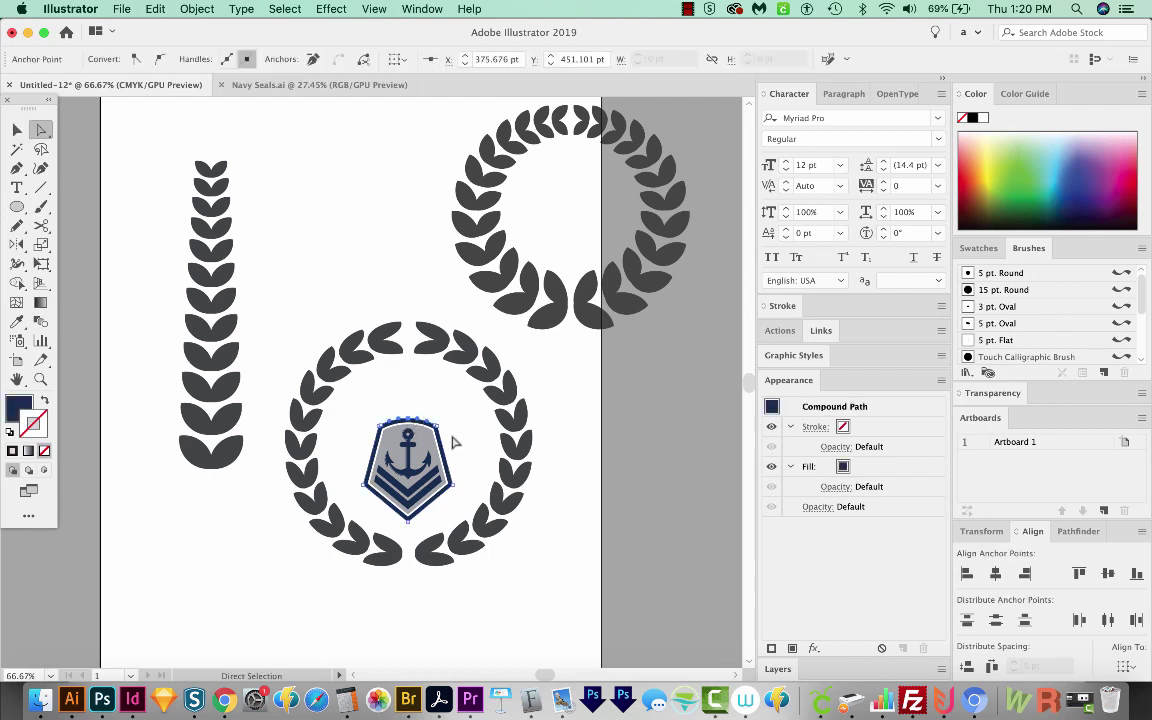
key("super+c")
key("super+shift+a")
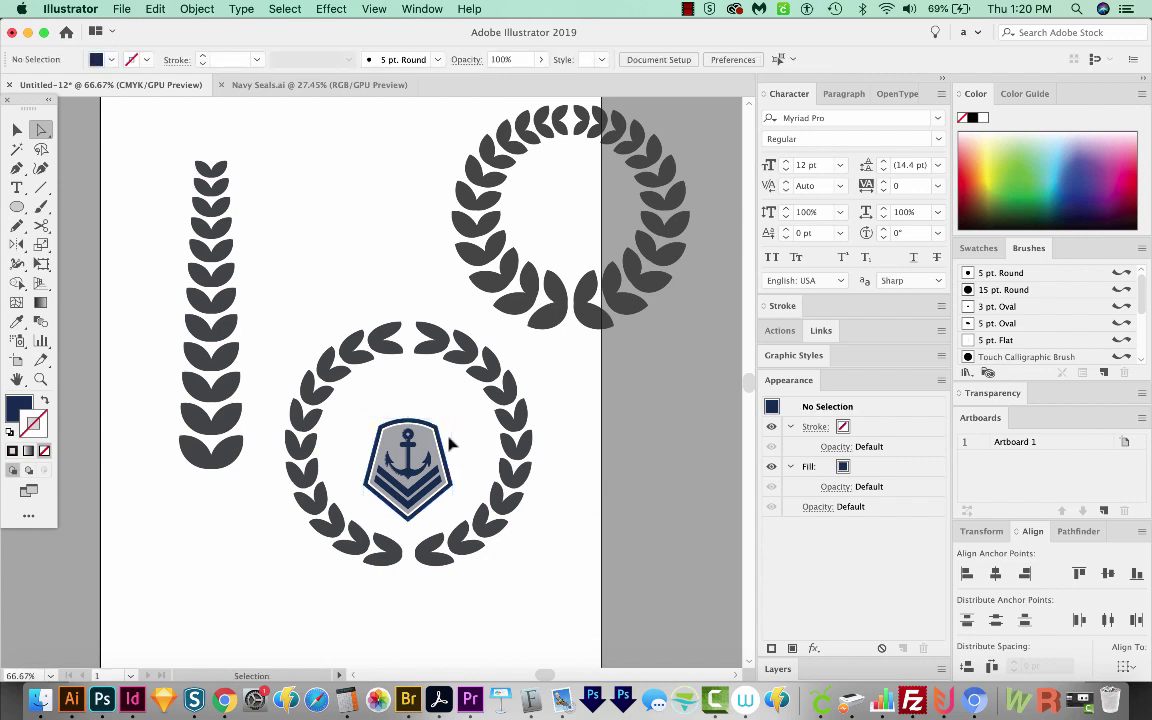
key("super+f")
key("v")
left_click_drag(437, 414, 476, 398)
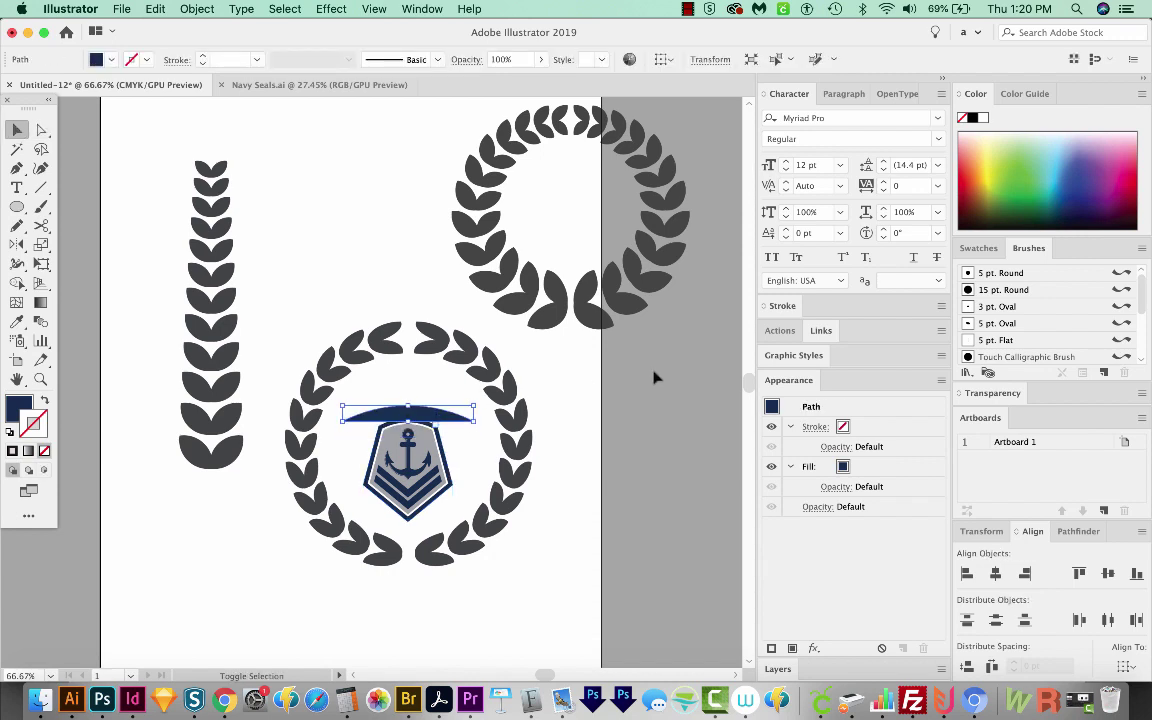
left_click(44, 400)
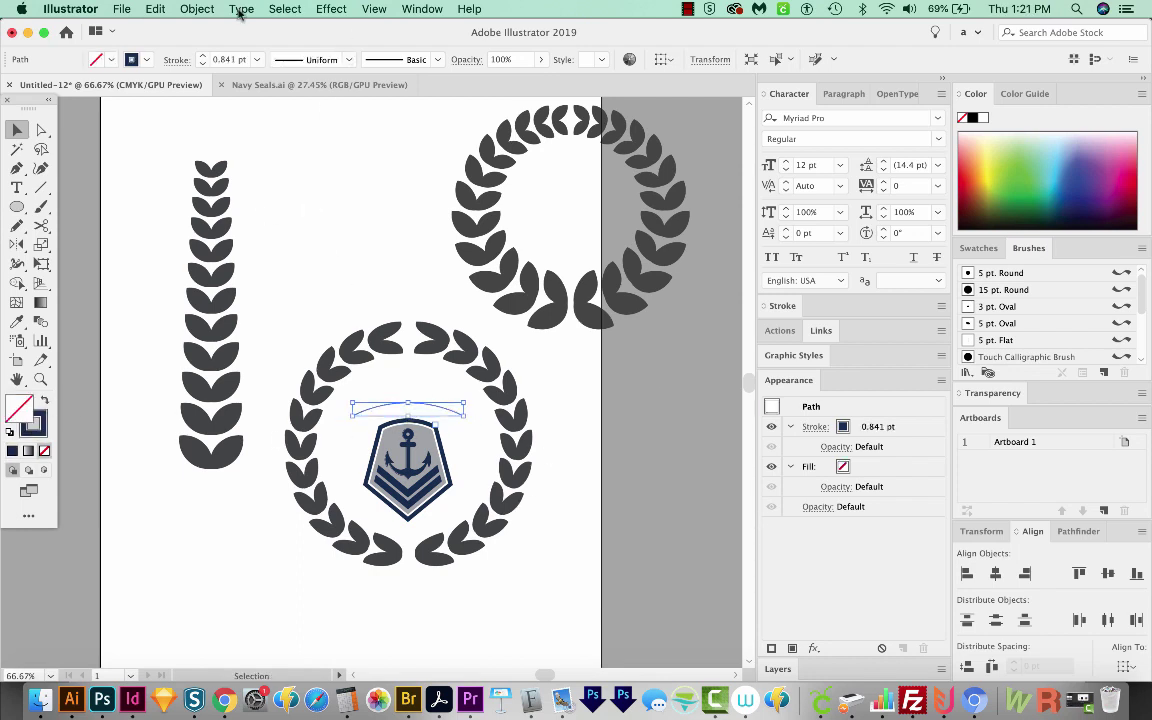
Place type on a path along the arc above the badge.
left_click(239, 13)
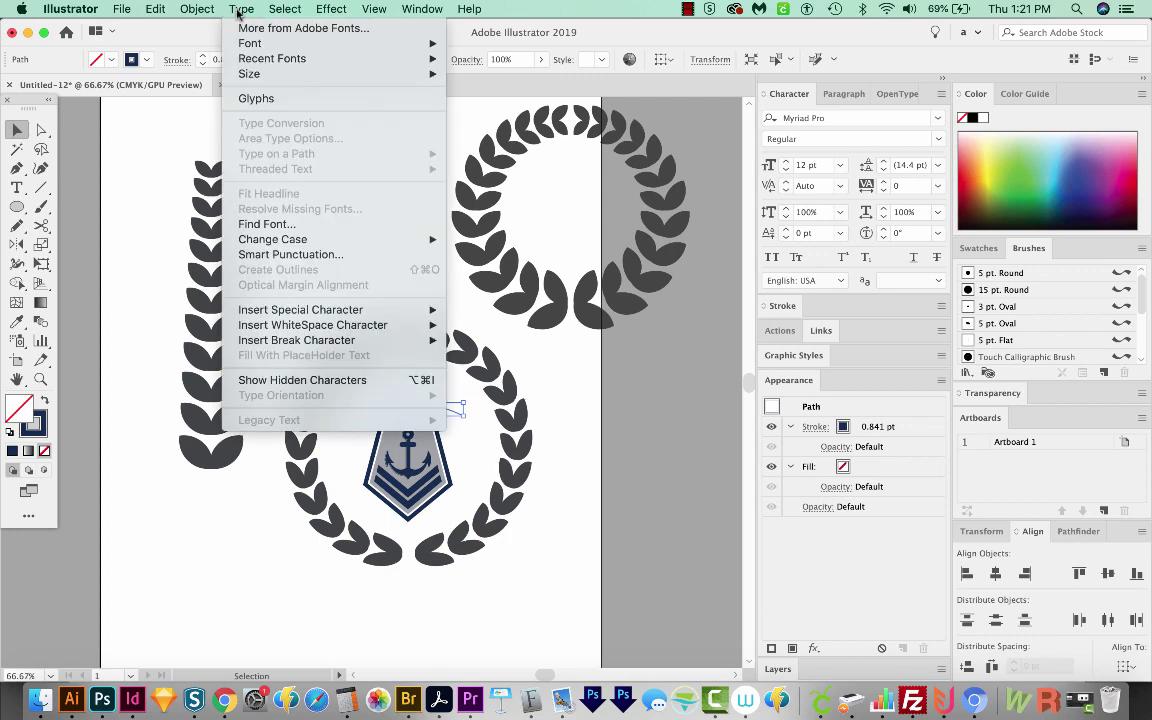
left_click(88, 235)
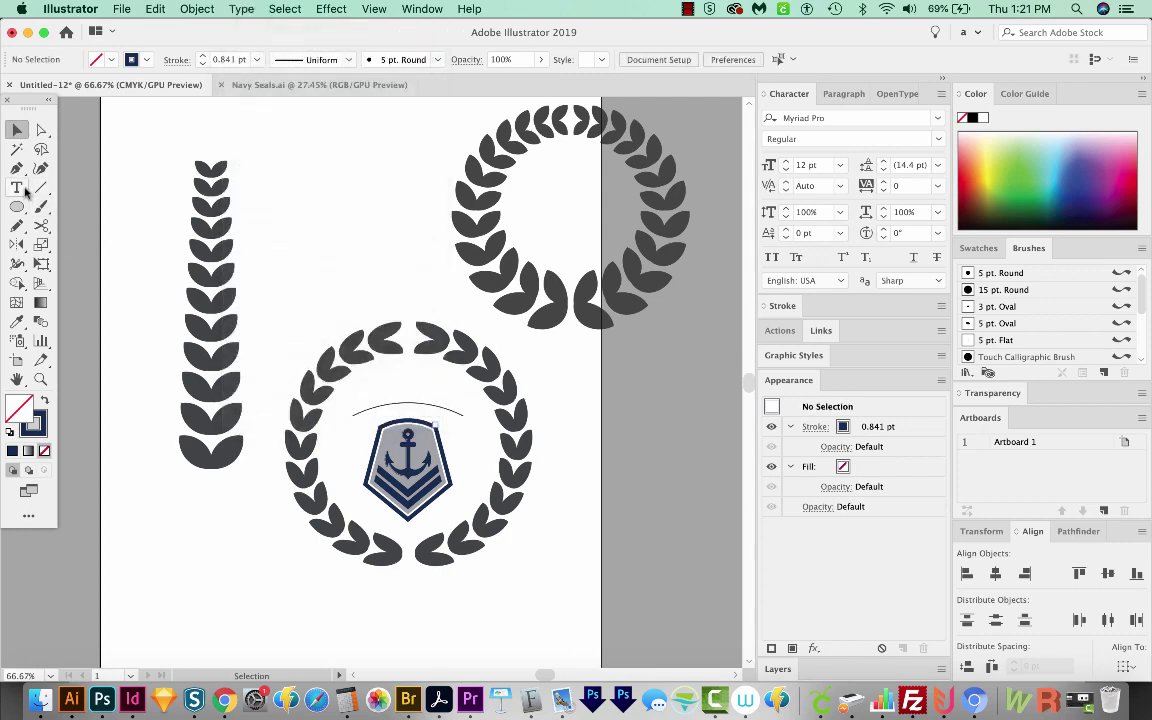
left_click(17, 187)
left_click(85, 226)
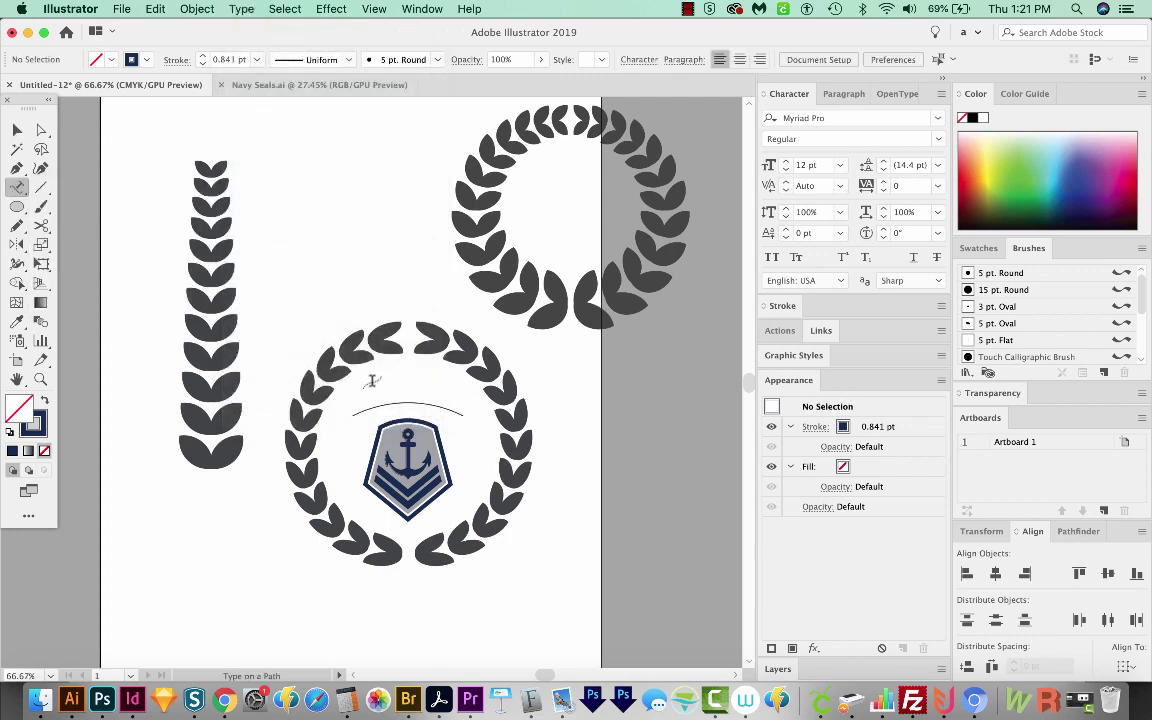
left_click(390, 403)
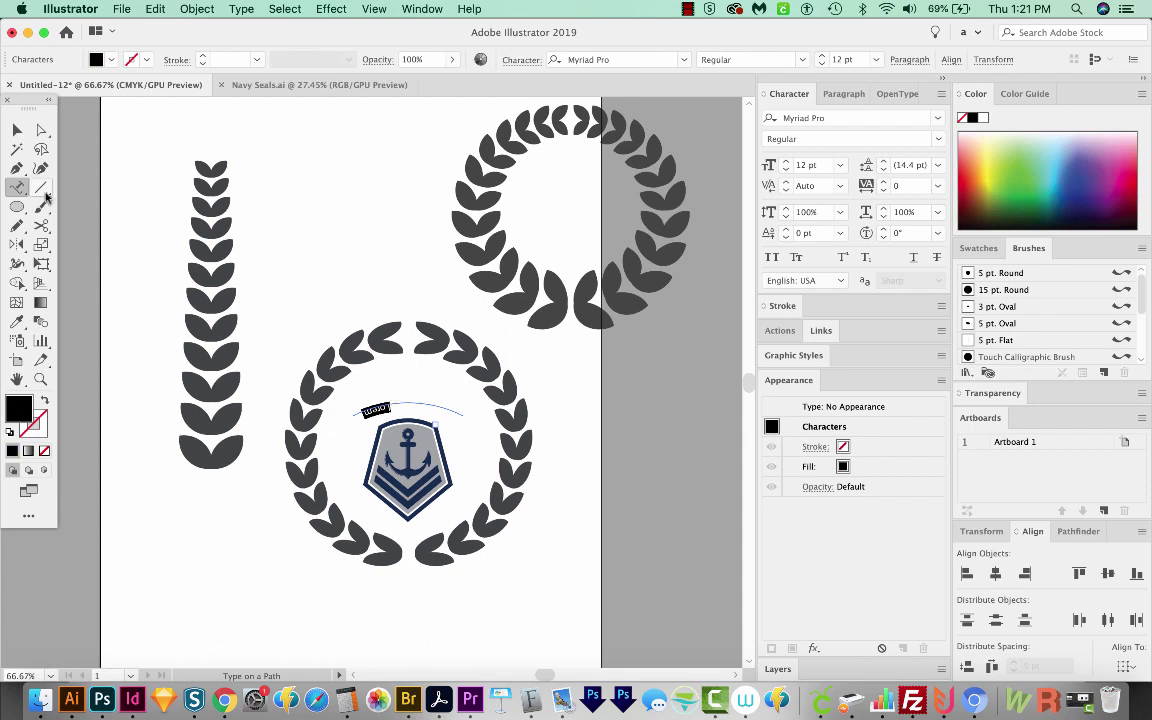
Flip the placeholder text to the outer side of the arc so it reads upright from the arc's left end.
left_click(17, 130)
left_click_drag(393, 416, 470, 427)
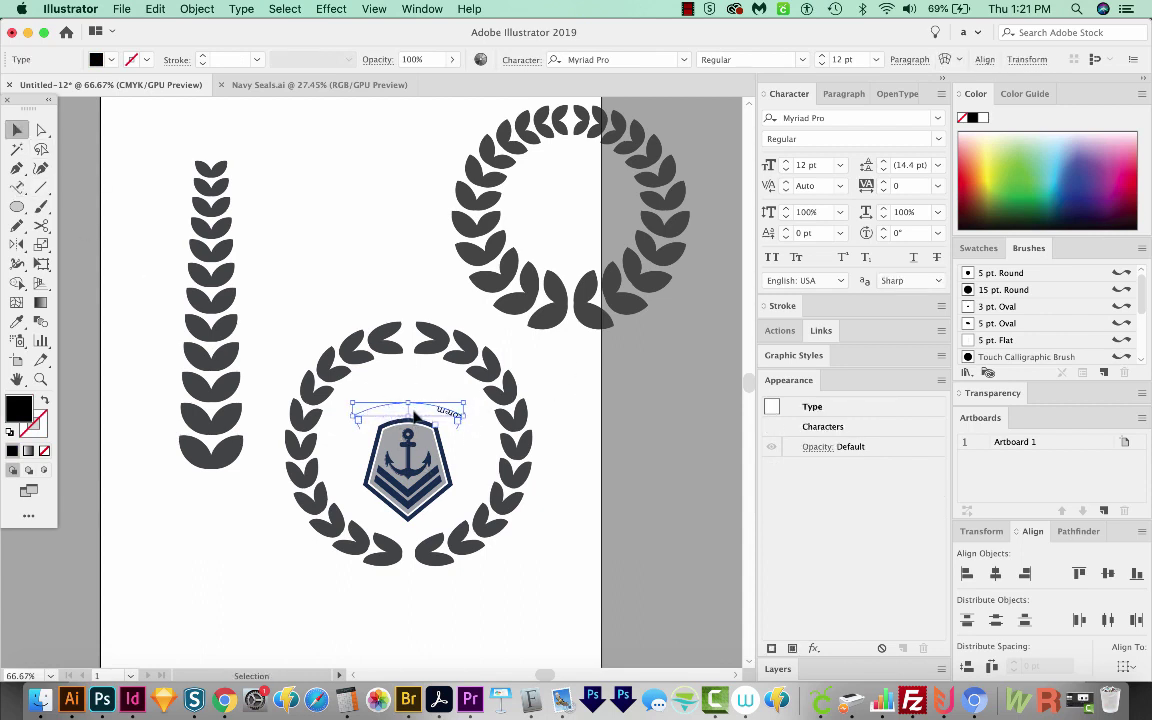
key("super+z")
key("z")
left_click_drag(547, 321, 256, 480)
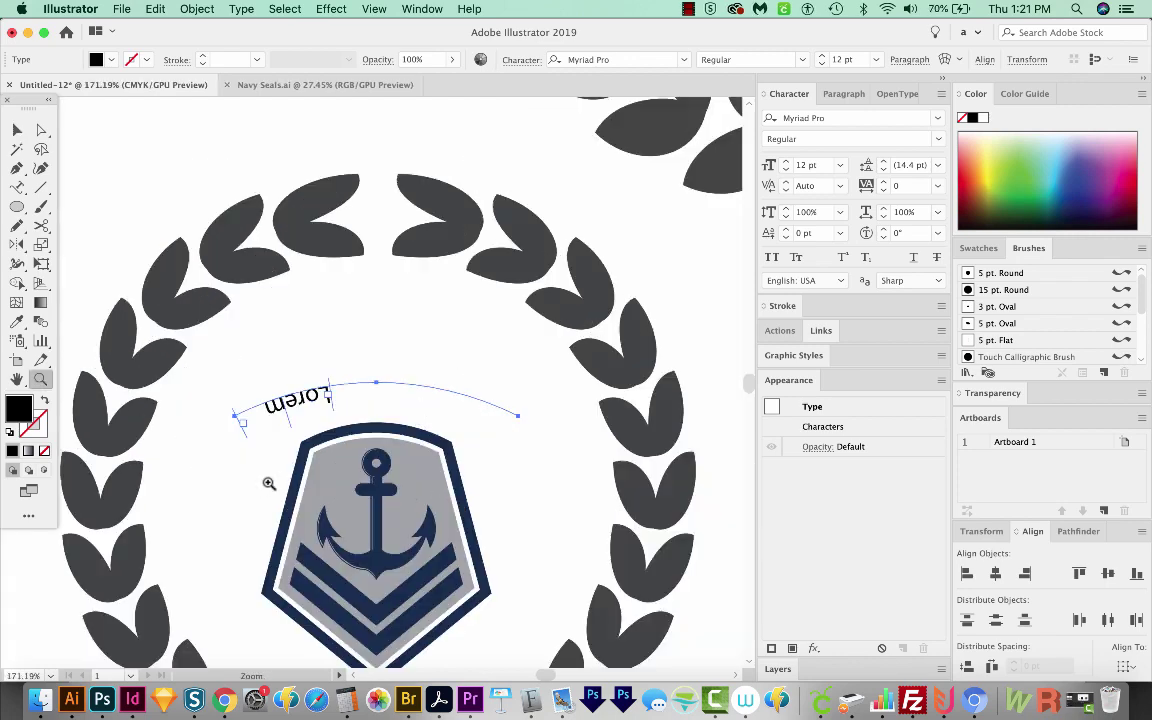
scroll(385, 480, "down", 1)
key("v")
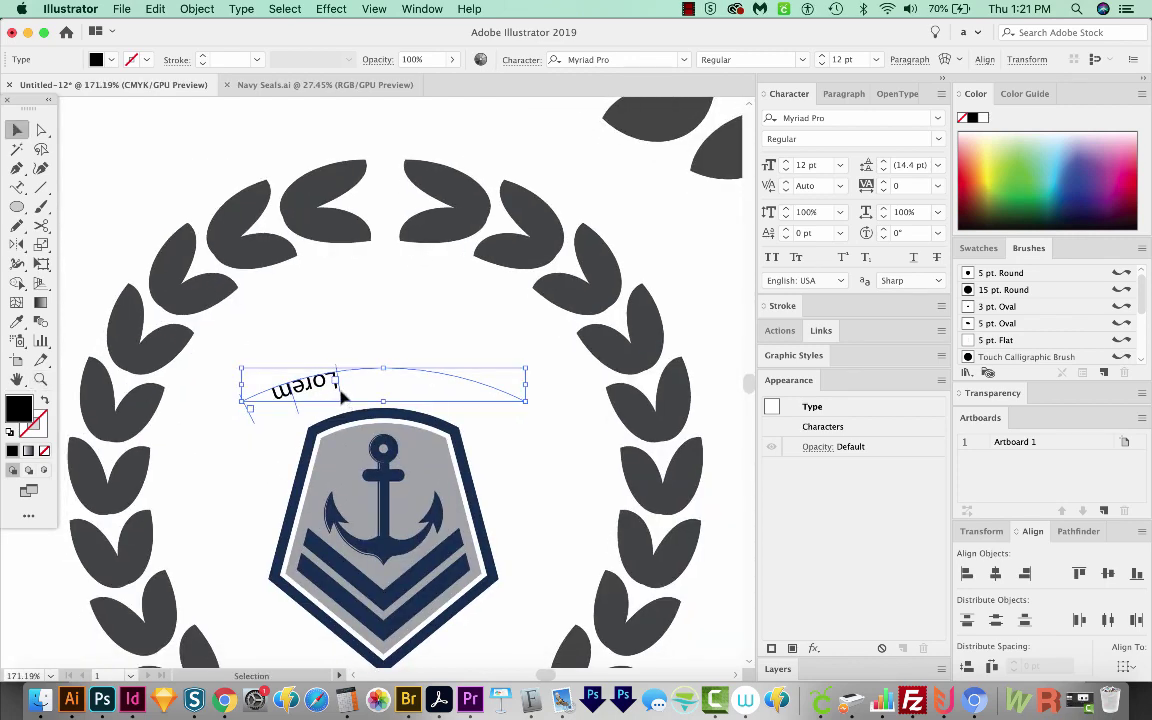
left_click_drag(341, 397, 469, 403)
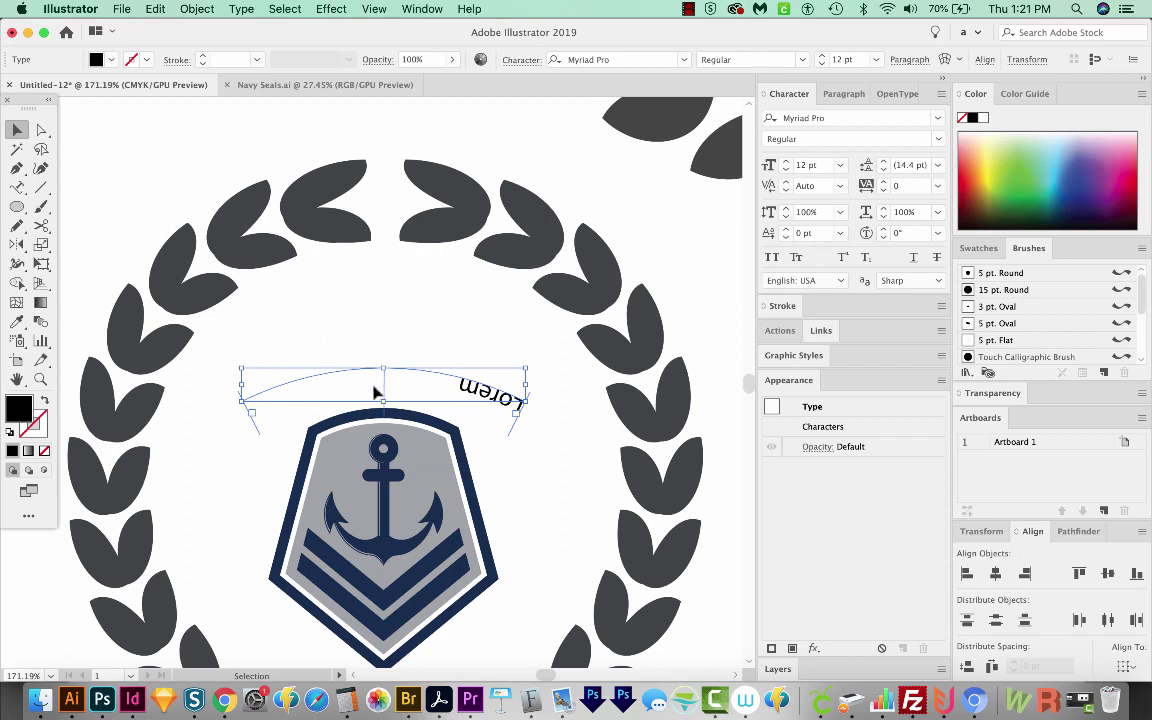
left_click_drag(383, 397, 388, 352)
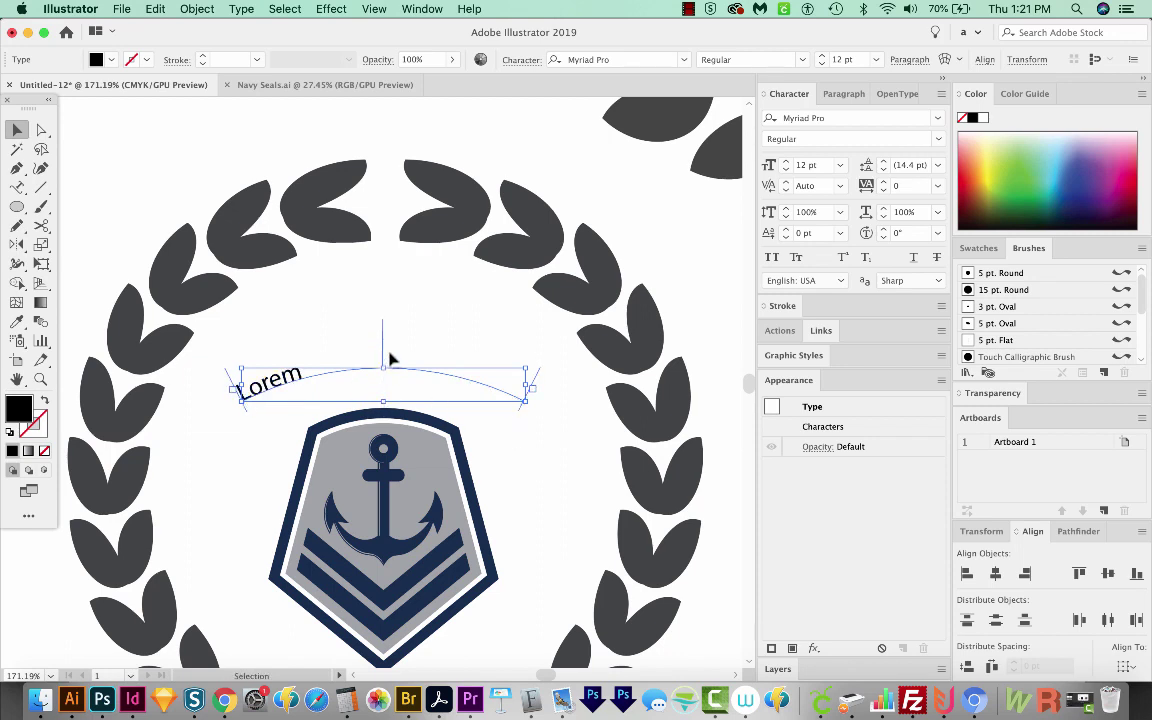
Replace the placeholder text on the arc with "EST. 2020".
double_click(289, 368)
key("super+a")
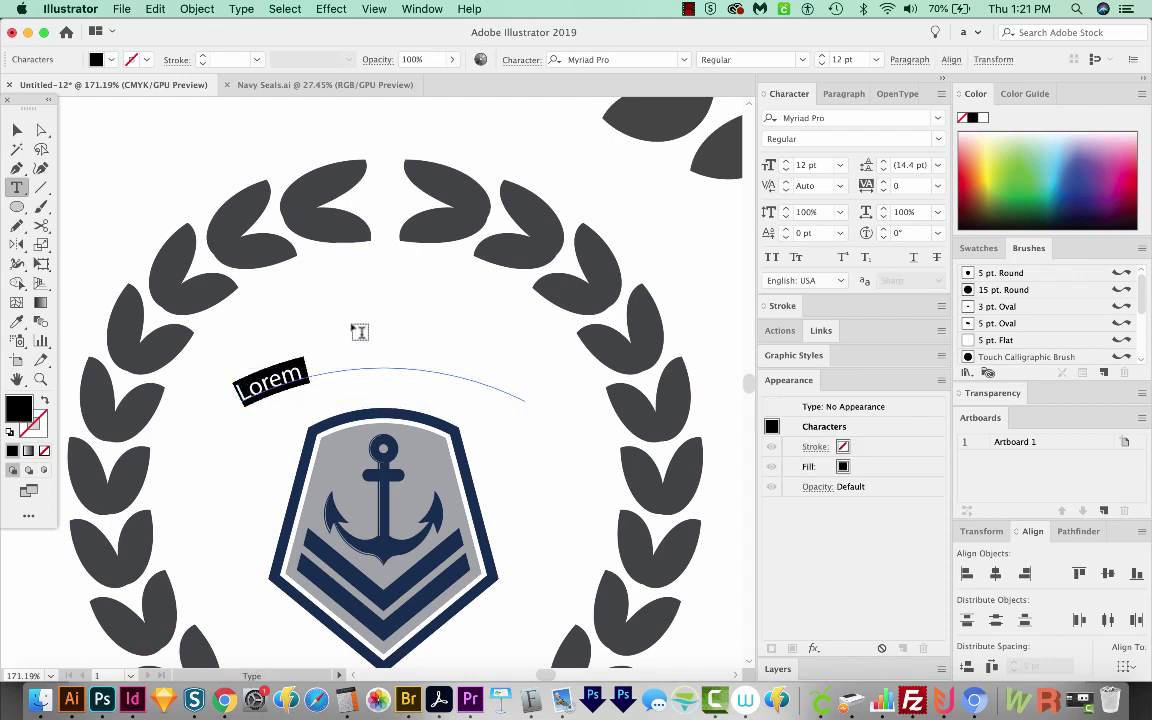
type("EST.")
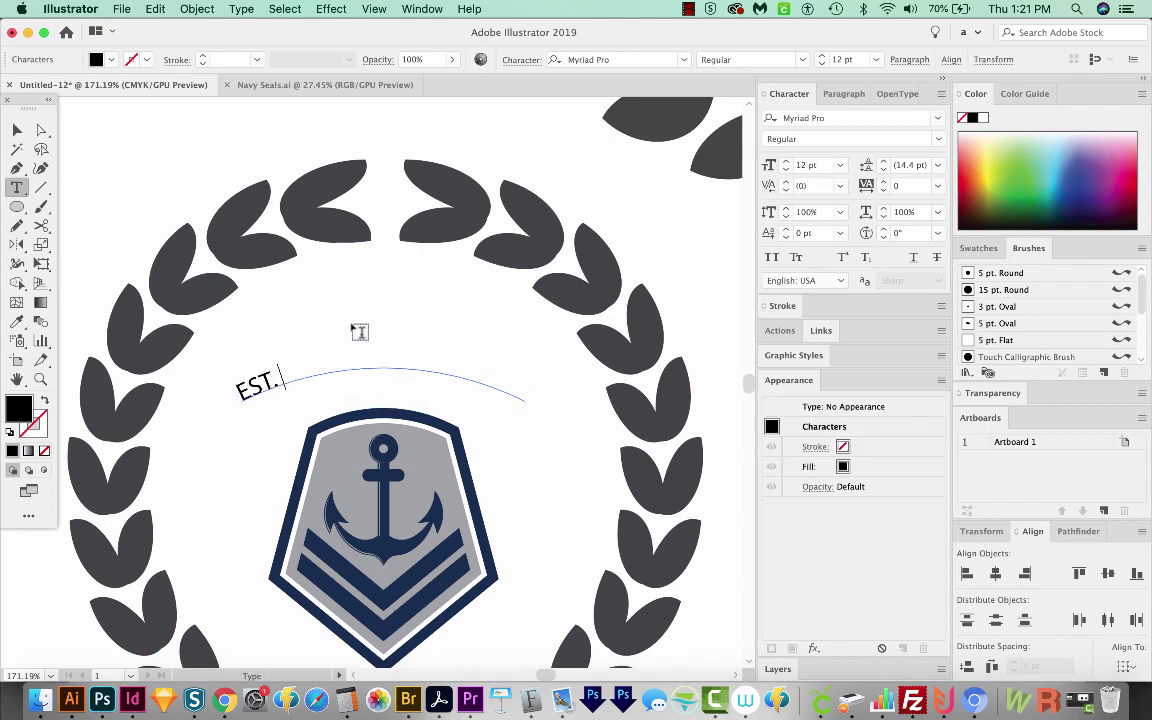
type(" 2020")
Set the whole arc text in Montserrat ExtraBold.
key("super+a")
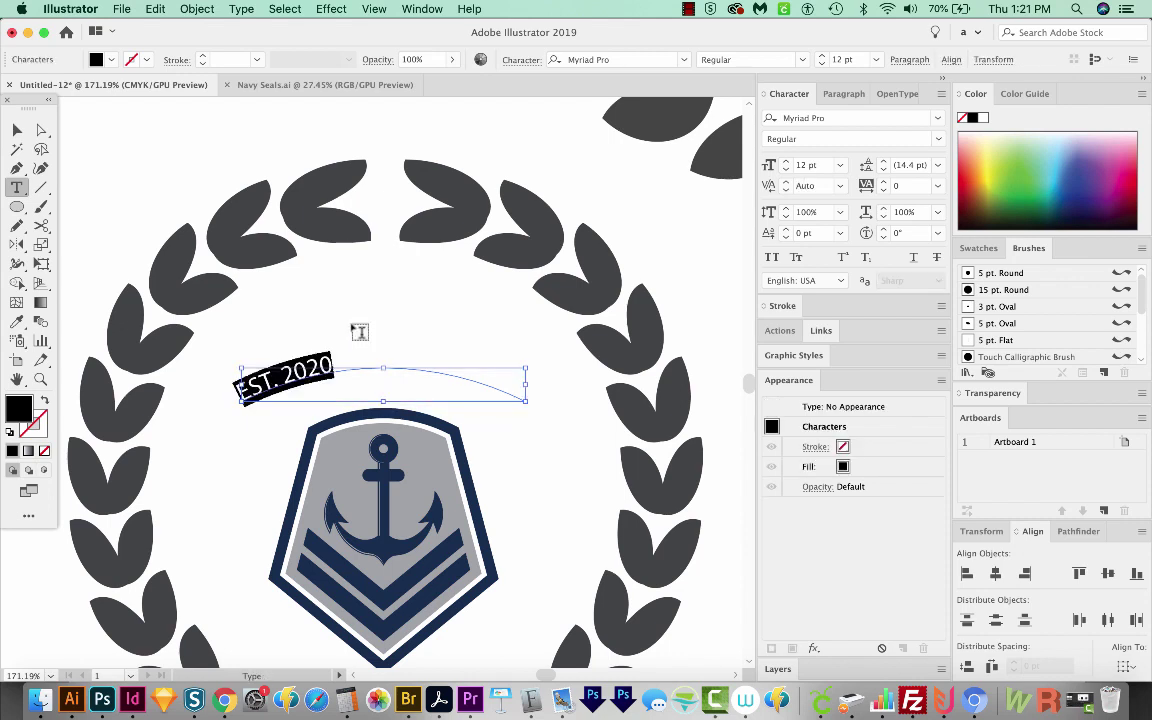
left_click(850, 122)
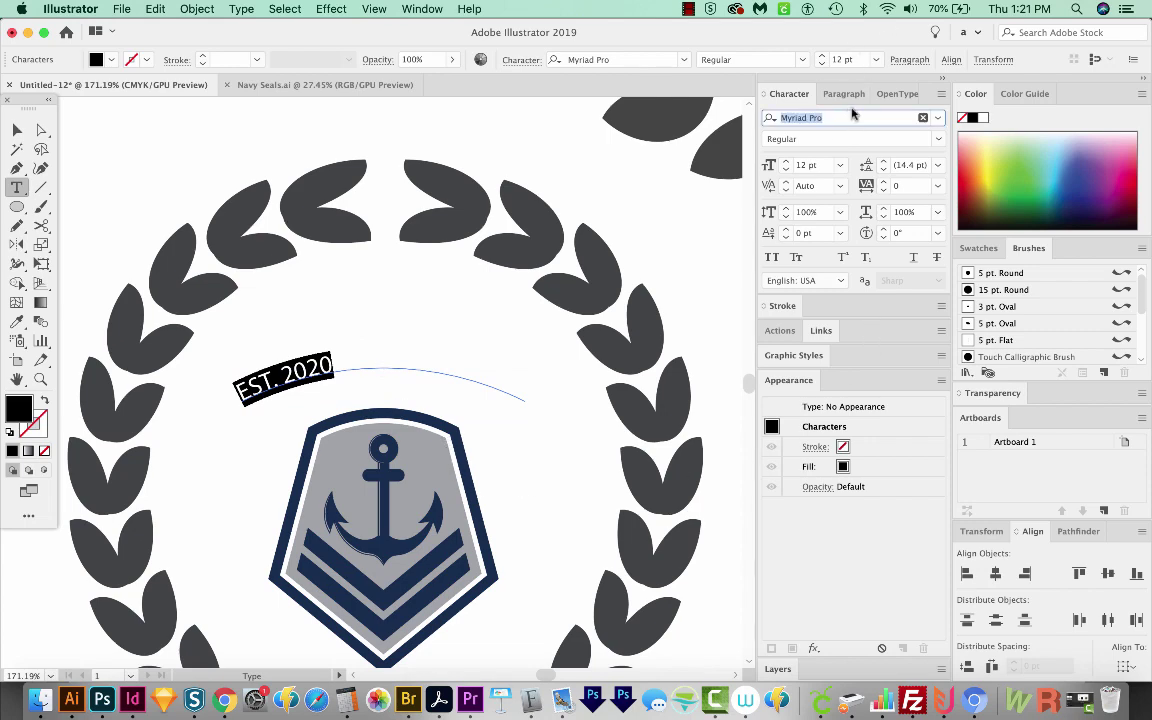
type("montserr")
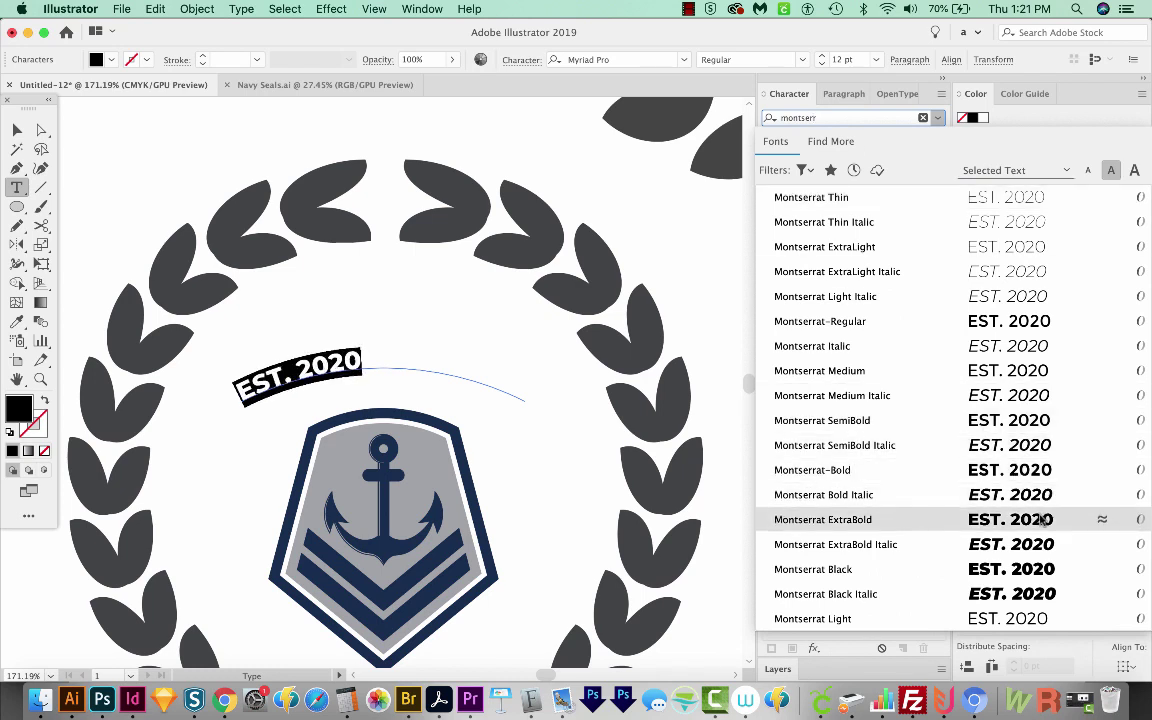
left_click(899, 519)
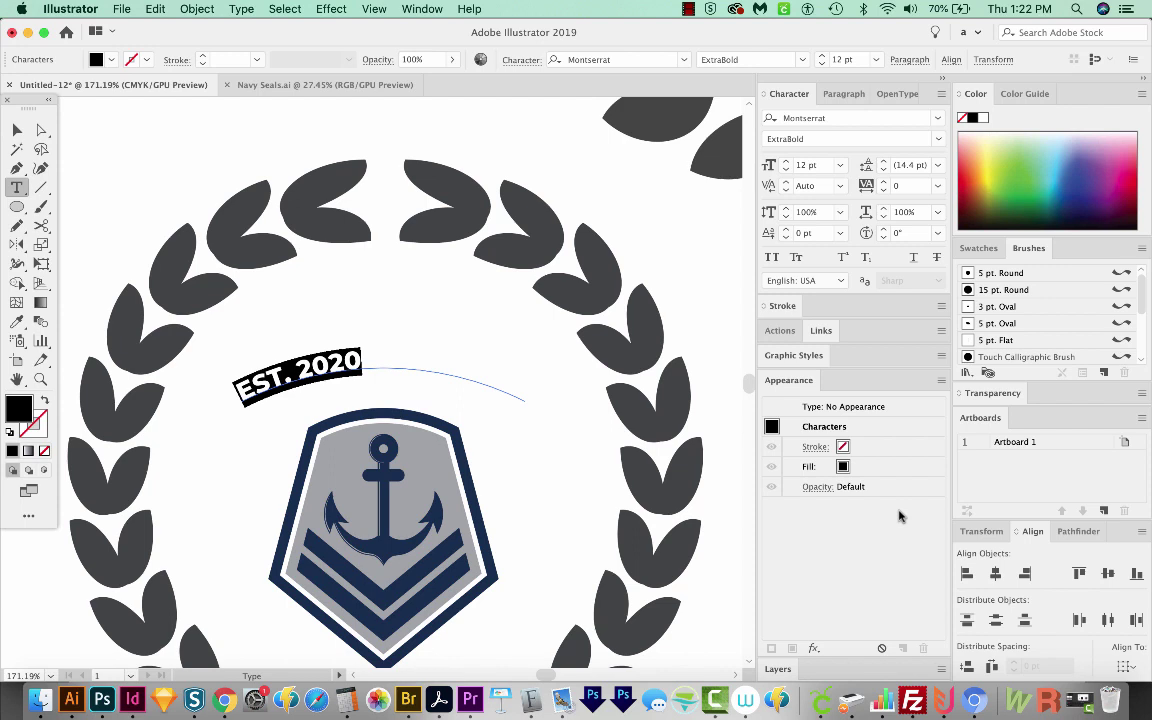
Enlarge the arc text to 26 pt and center it along the arc.
key("super+shift+period")
key("super+shift+period")
key("super+shift+period")
key("super+shift+period")
key("super+shift+period")
key("super+shift+period")
key("super+shift+period")
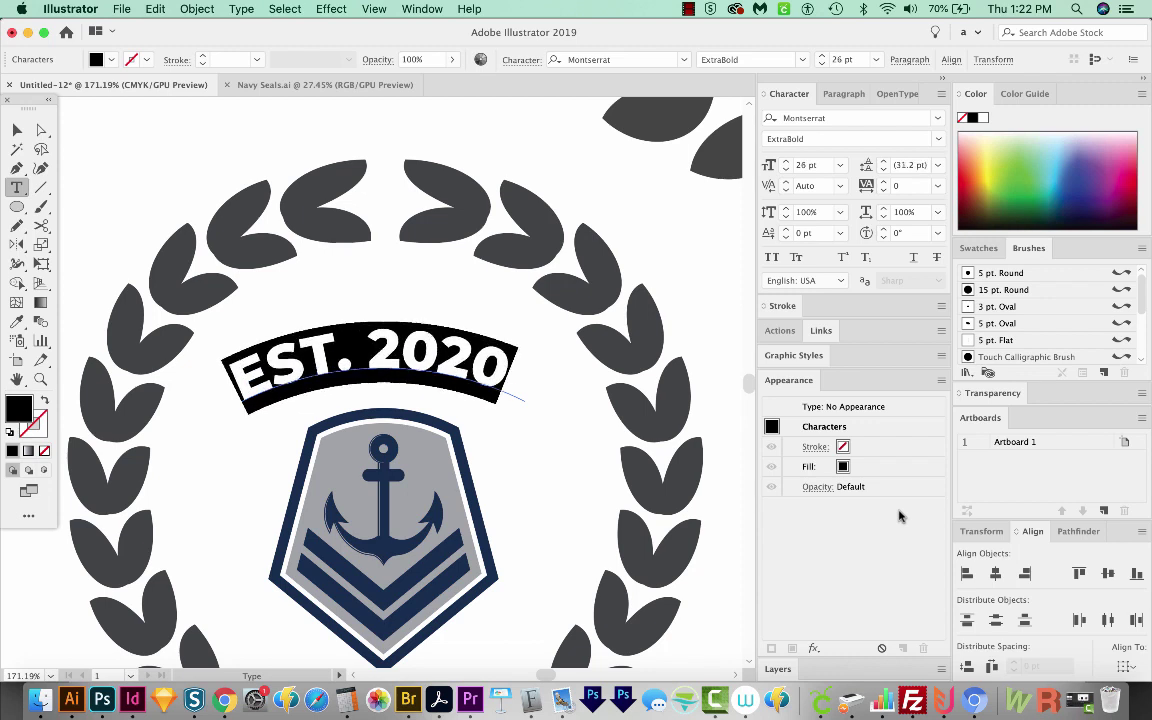
key("super+shift+c")
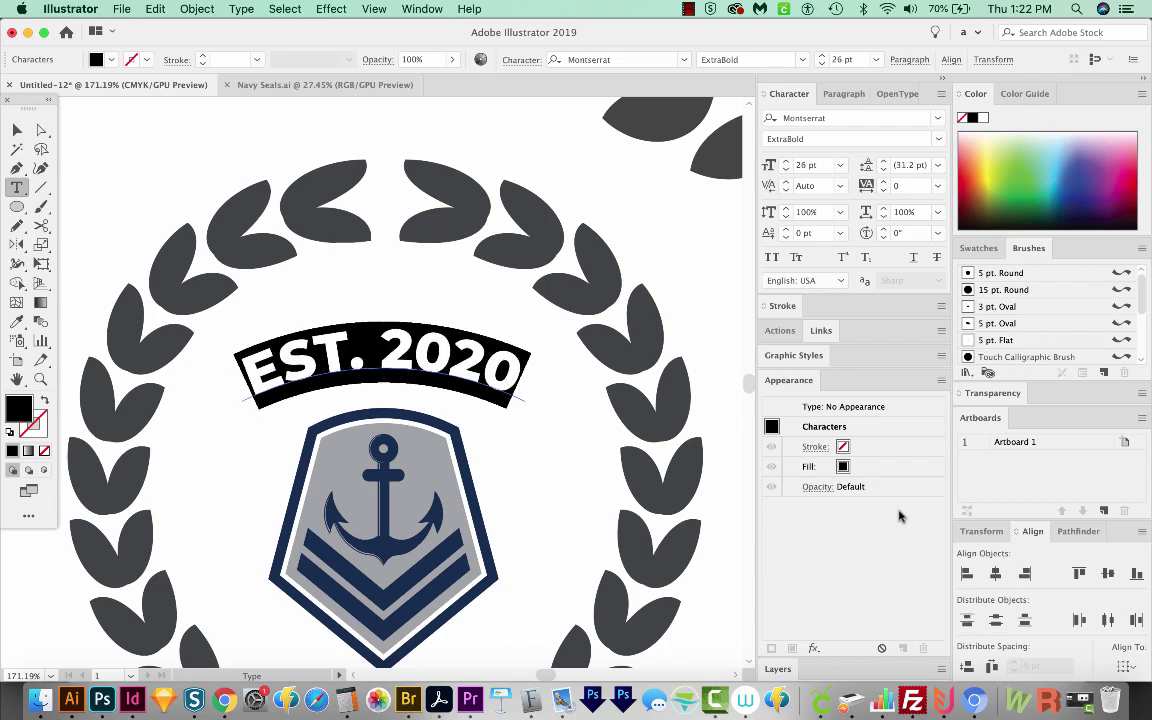
Recolor the arc text with the dark gray sampled from a wreath leaf, and clear the selection.
left_click(16, 130)
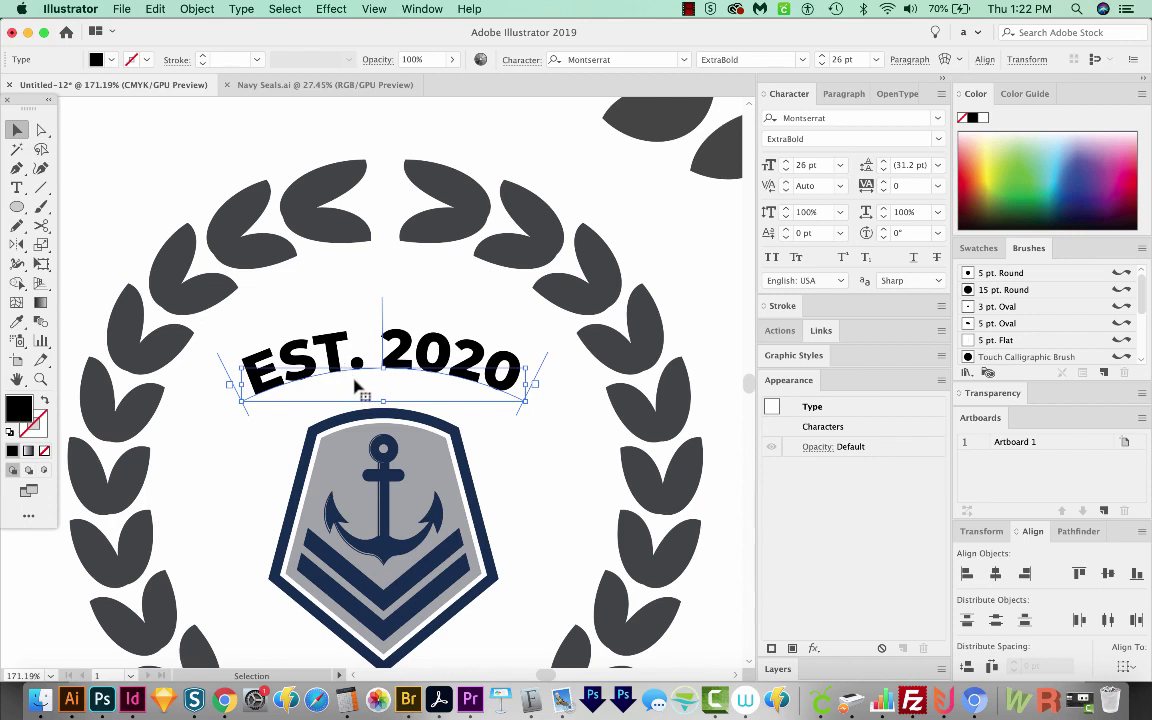
left_click(17, 321)
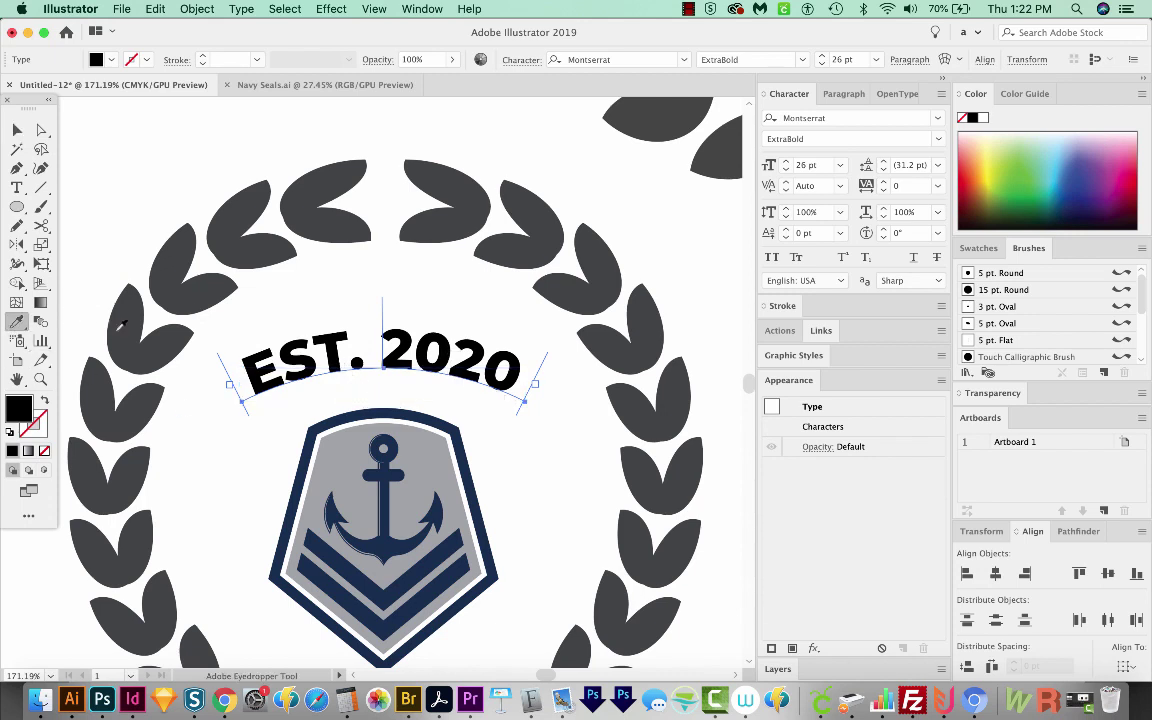
left_click(137, 306)
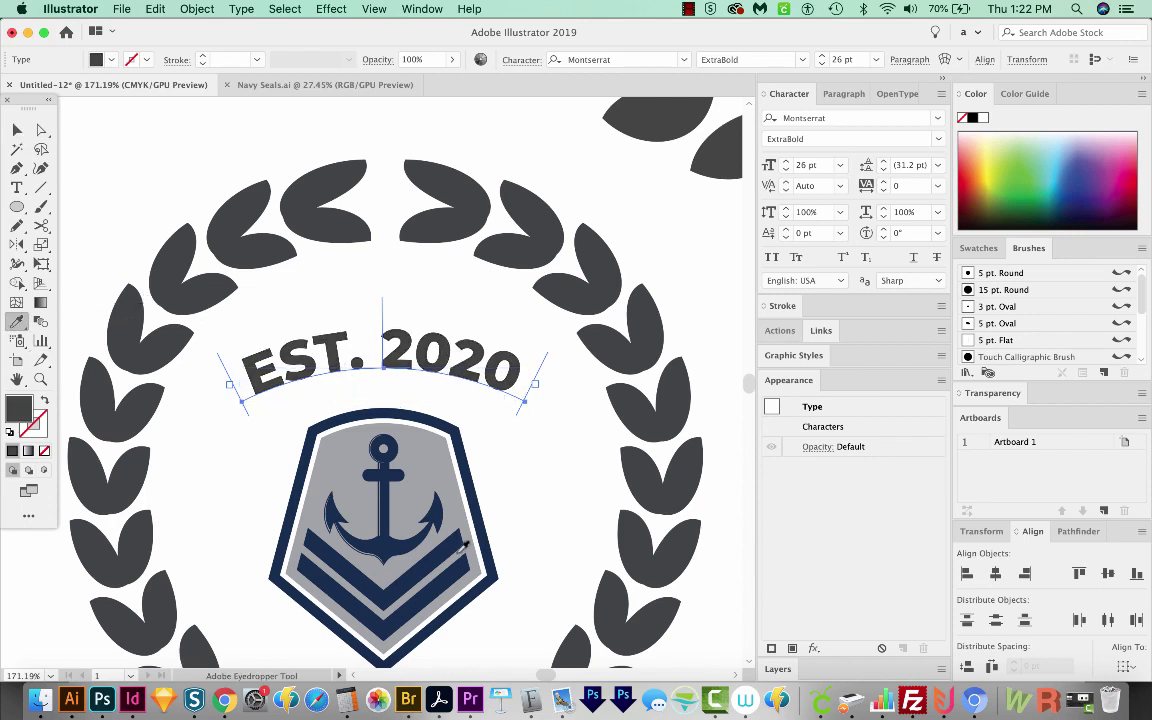
left_click(508, 537, "super")
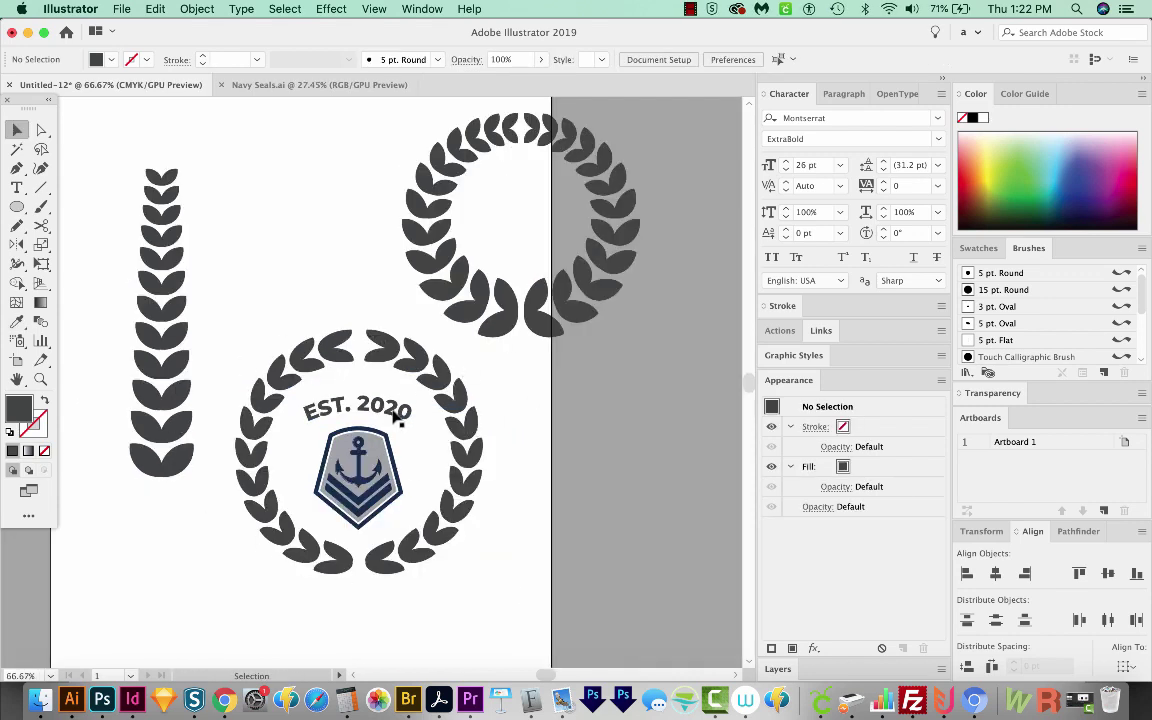
Duplicate the badge and its "EST. 2020" text into the upper wreath and scale the copy down to fit.
left_click(397, 415)
left_click(341, 490, "shift")
left_click_drag(341, 492, 503, 248)
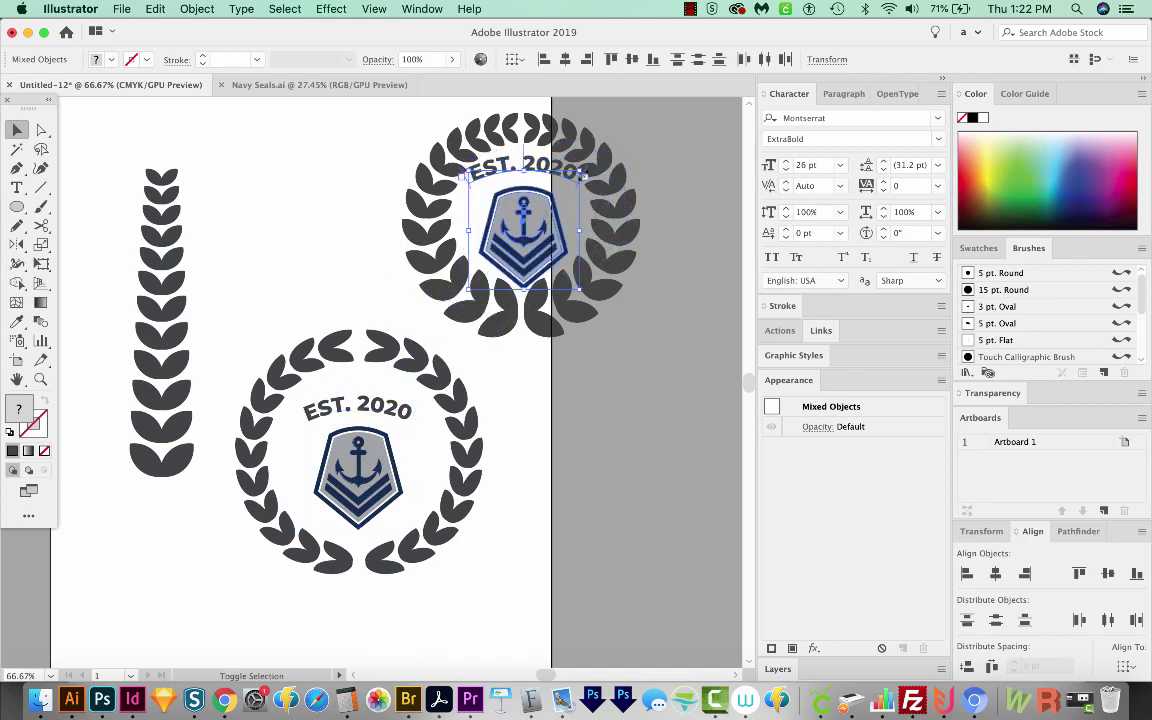
mouse_move(583, 175)
left_mouse_down()
mouse_move(401, 230)
mouse_move(377, 270)
left_mouse_up()
Move the upper wreath with its badge and text left onto the artboard above the lower wreath, and clear the selection.
scroll(662, 346, "up", 2)
mouse_move(487, 233)
left_mouse_down()
mouse_move(382, 250)
mouse_move(380, 225)
left_mouse_up()
left_click_drag(418, 325, 486, 329)
left_click(381, 622)
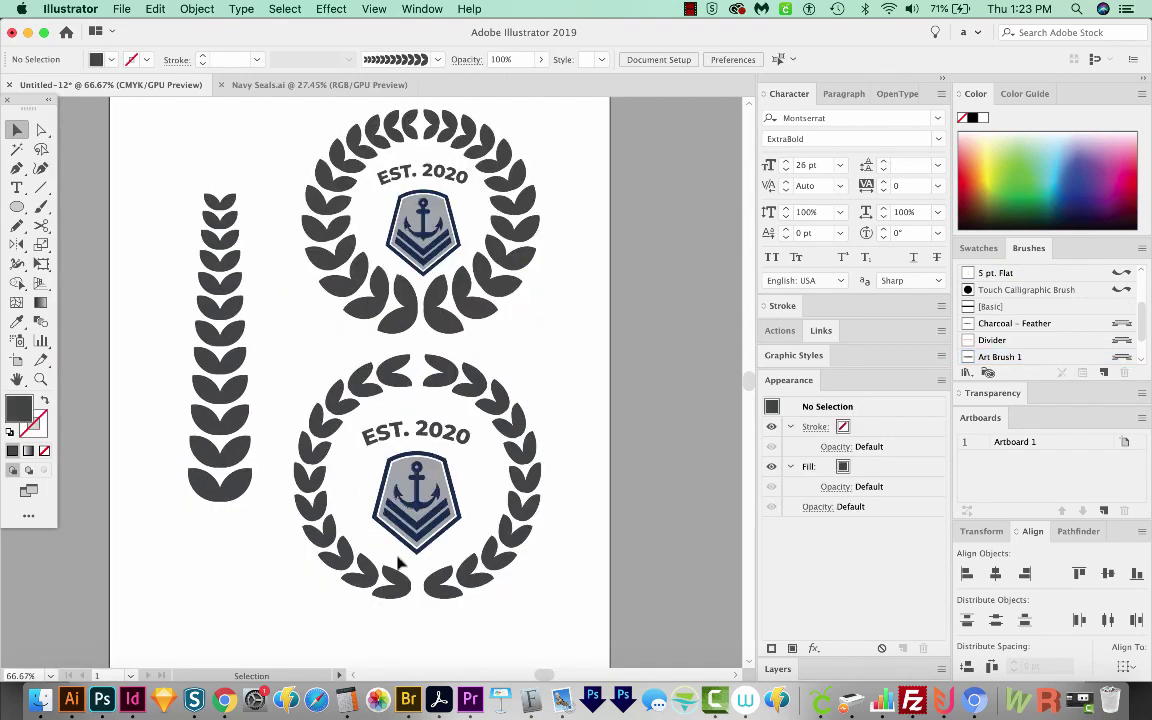